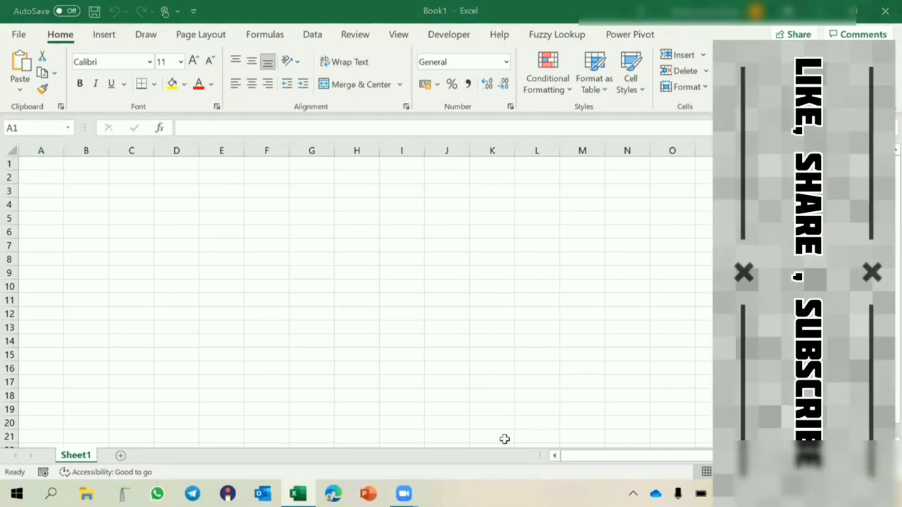
- Enter 1 and 'Range Protection' in E4:F4 and widen column F to fit
click(223, 208)
text(1)
key(Tab)
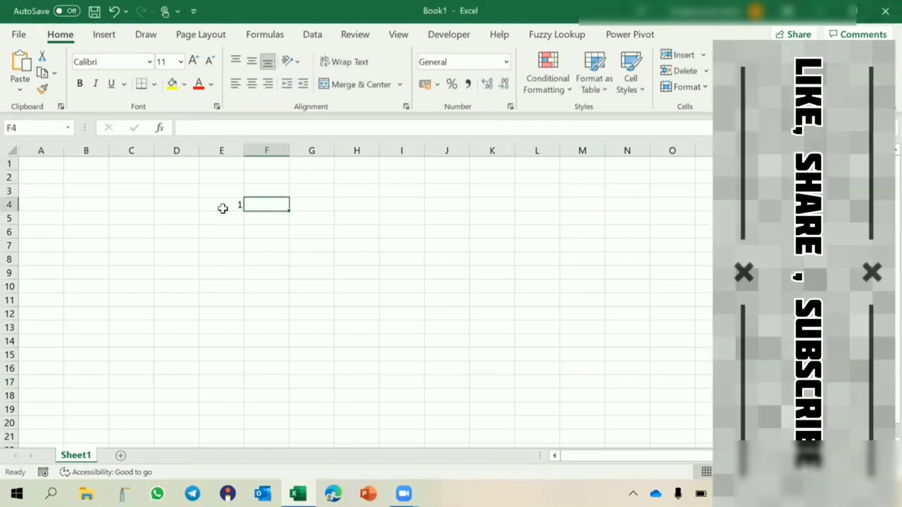
text(Ran)
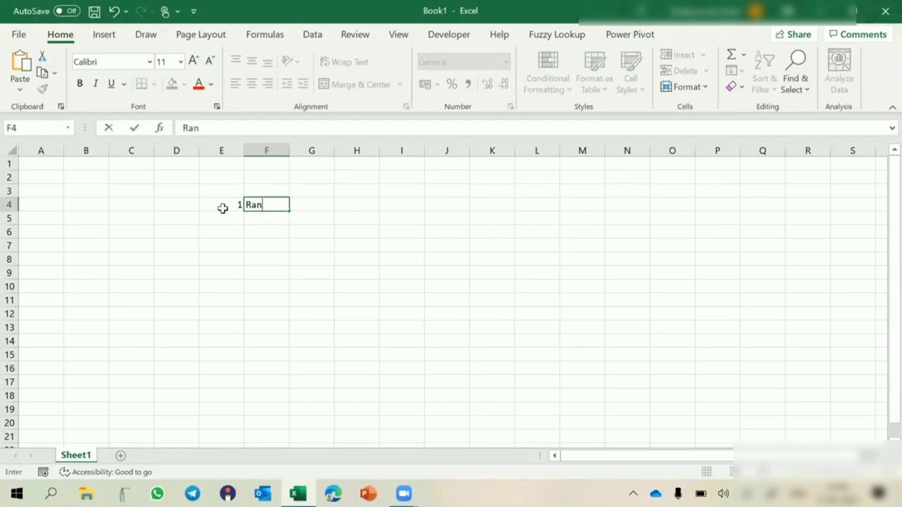
text(ge Prote)
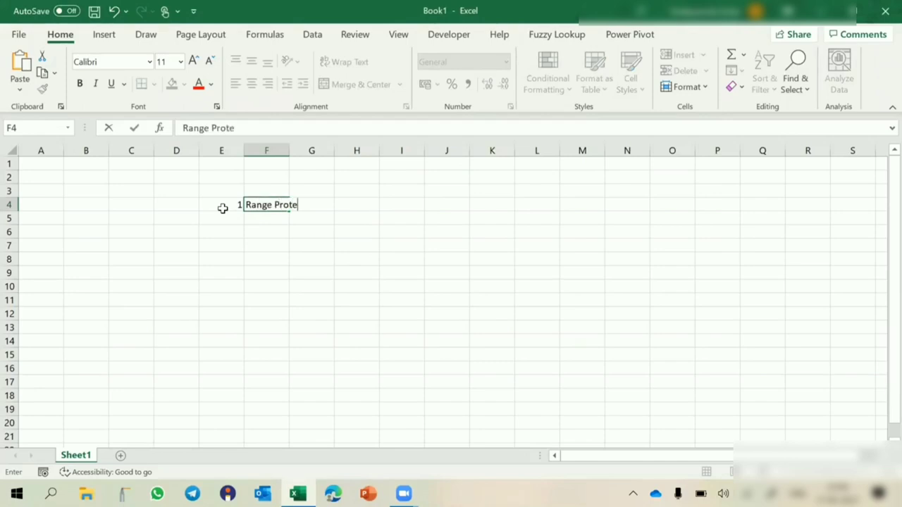
text(ction)
key(Return)
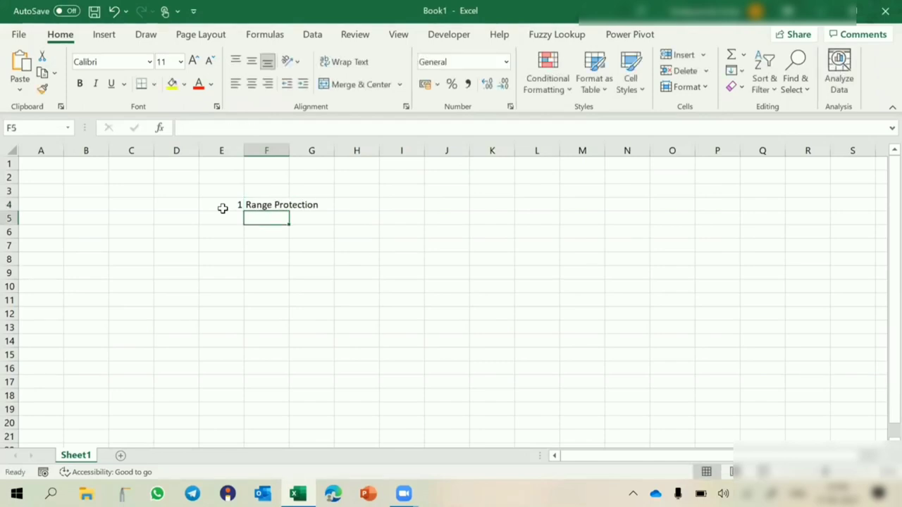
double_click(289, 151)
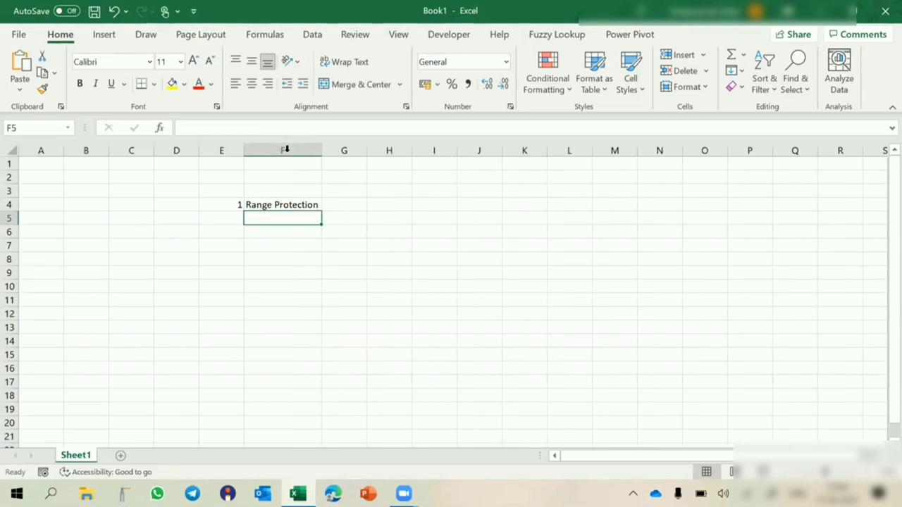
drag(325, 151, 354, 151)
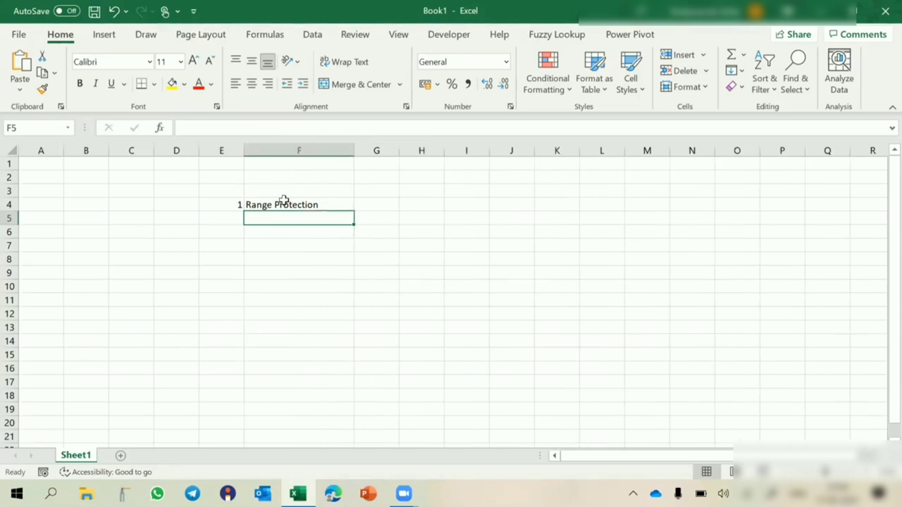
- Add item 2, 'Range Protection - Multiple Passwords', in E5:F5 and widen column F further
click(231, 217)
text(2)
key(Tab)
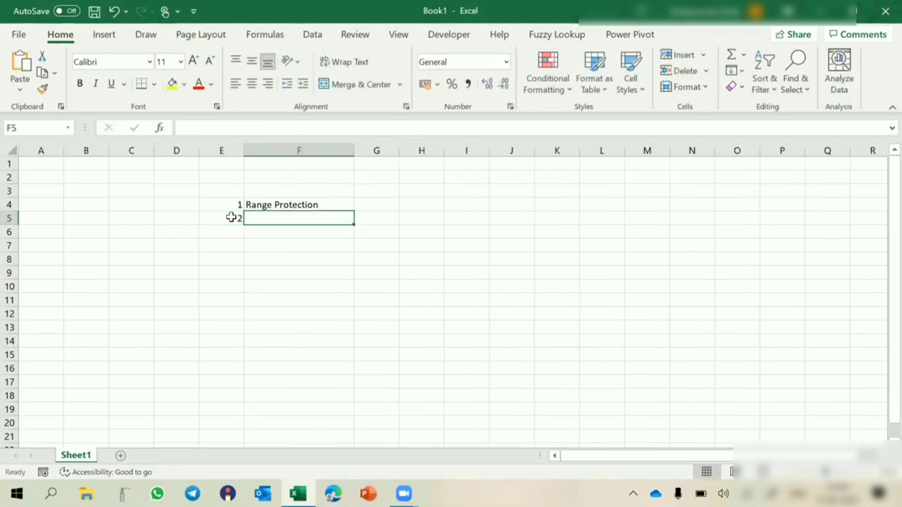
text(Range)
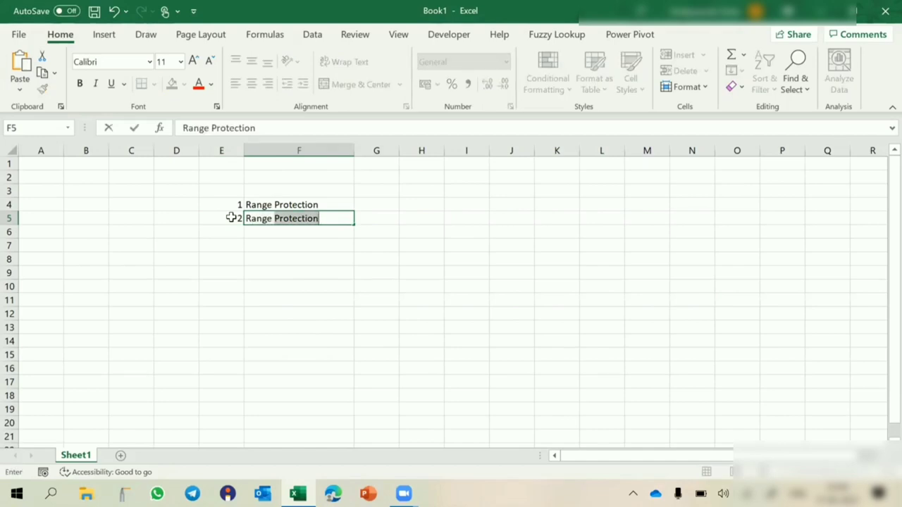
click(334, 222)
text(-)
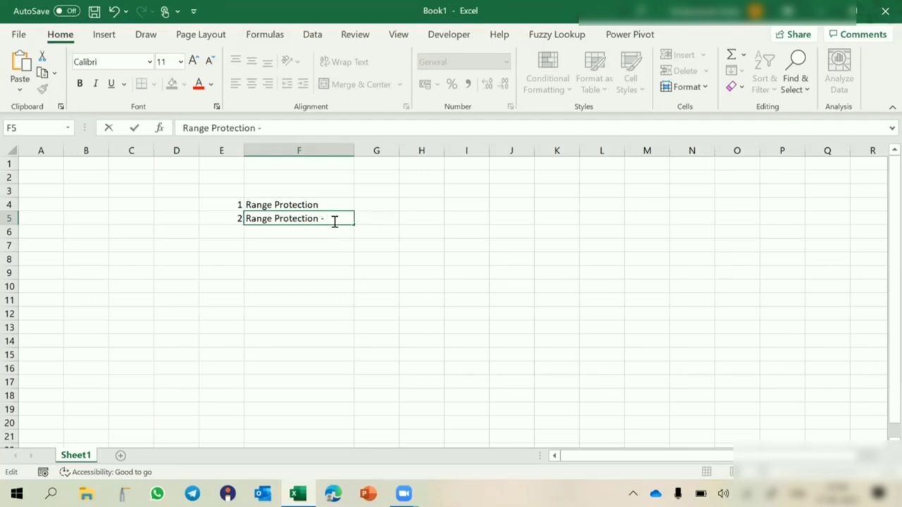
text( Multiple)
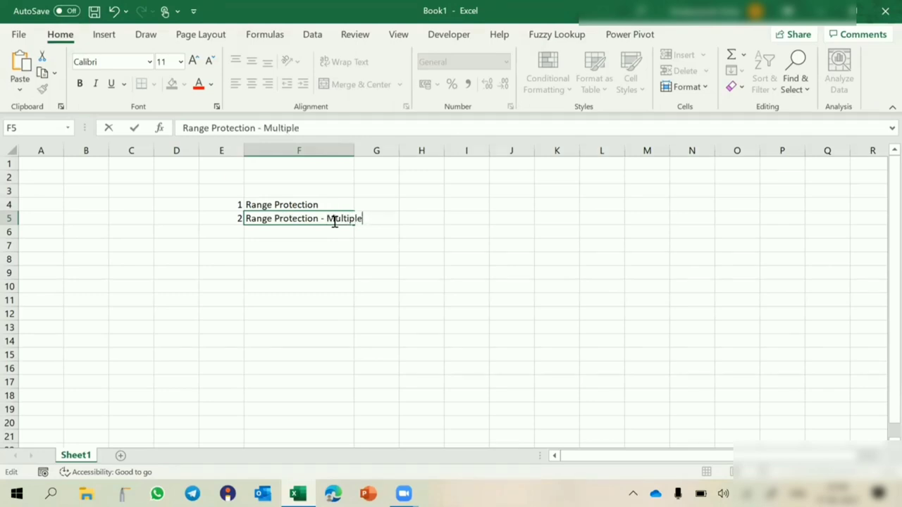
text( Passwords)
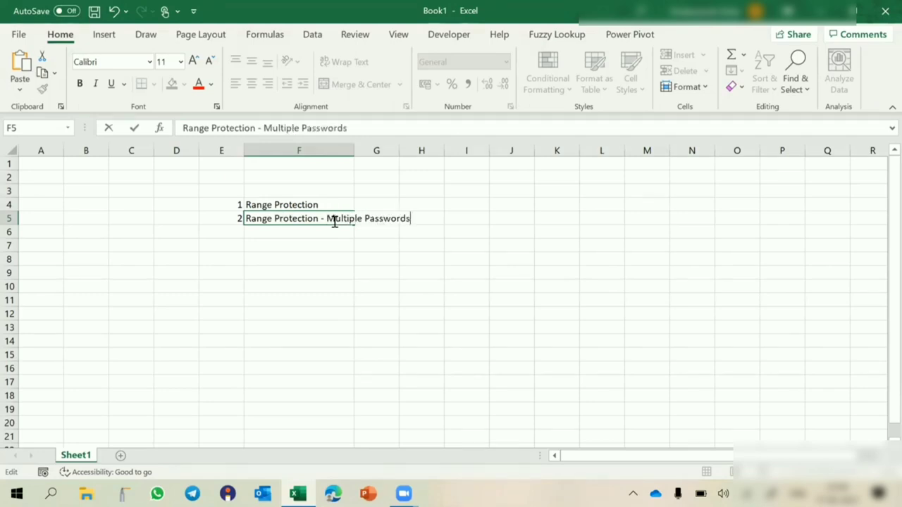
key(Return)
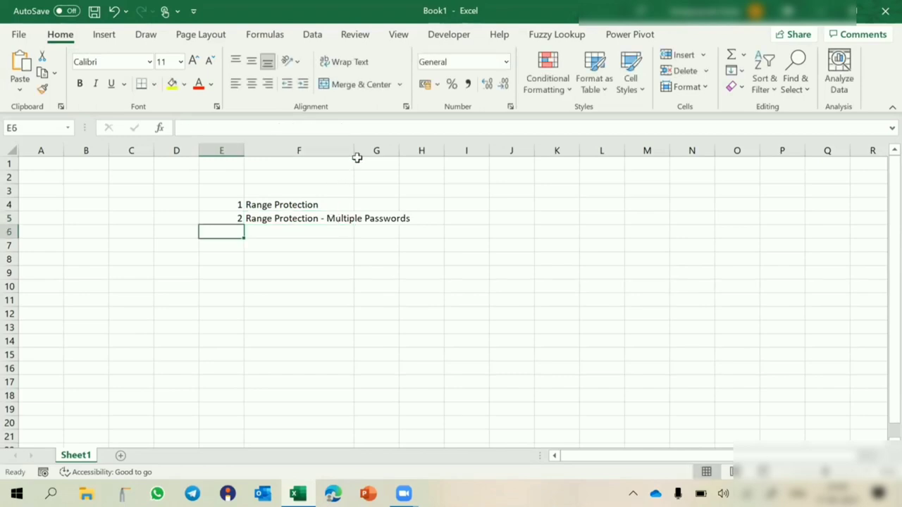
drag(353, 151, 477, 151)
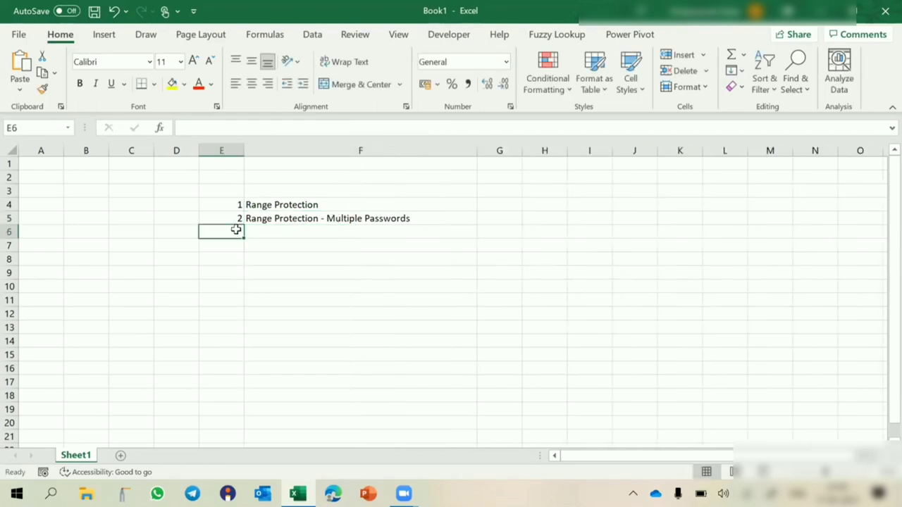
- Enter 'Workbook Structure Protection' as the third topic
key(Right)
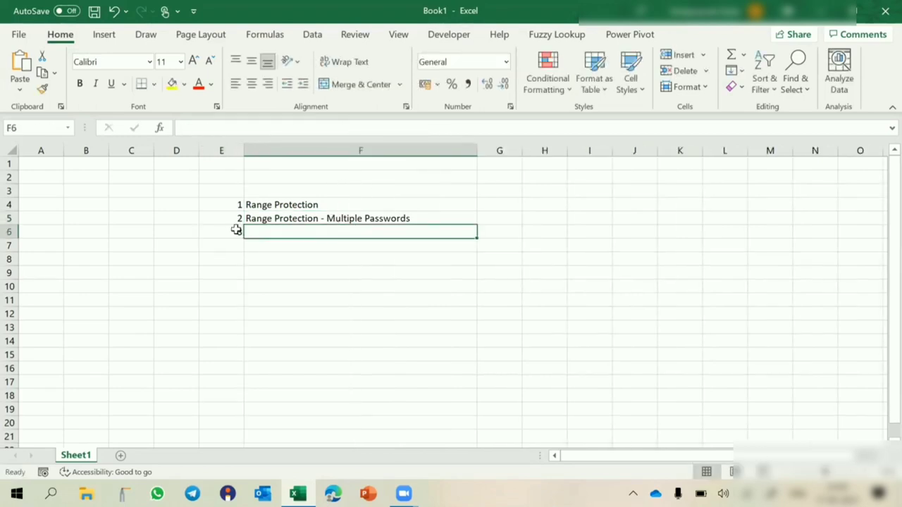
text(Workb)
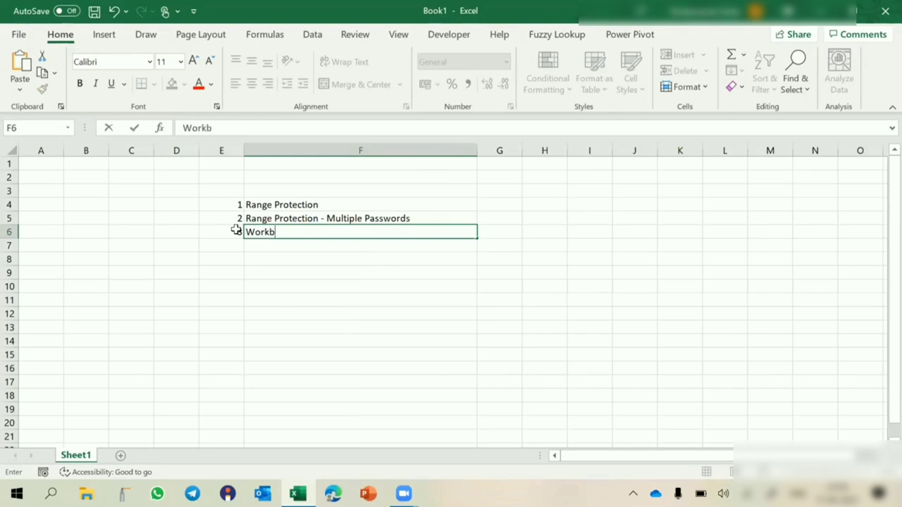
text(ook Stru)
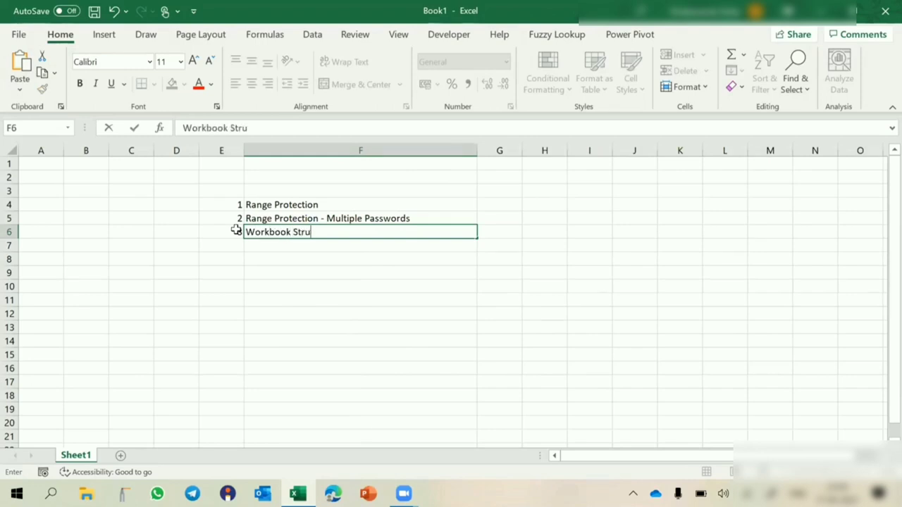
text(cture Protection)
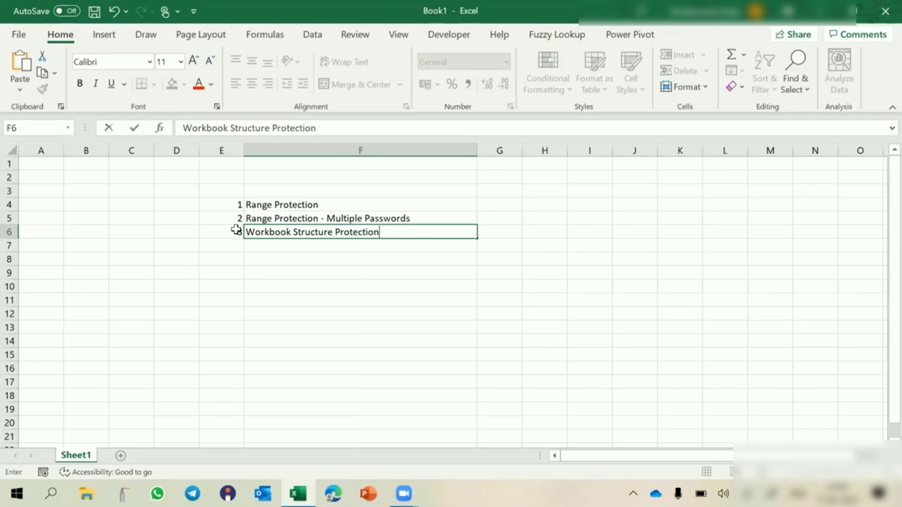
key(Return)
- Add item 4, 'Workbook Protection - Complete', in E7:F7
key(Left)
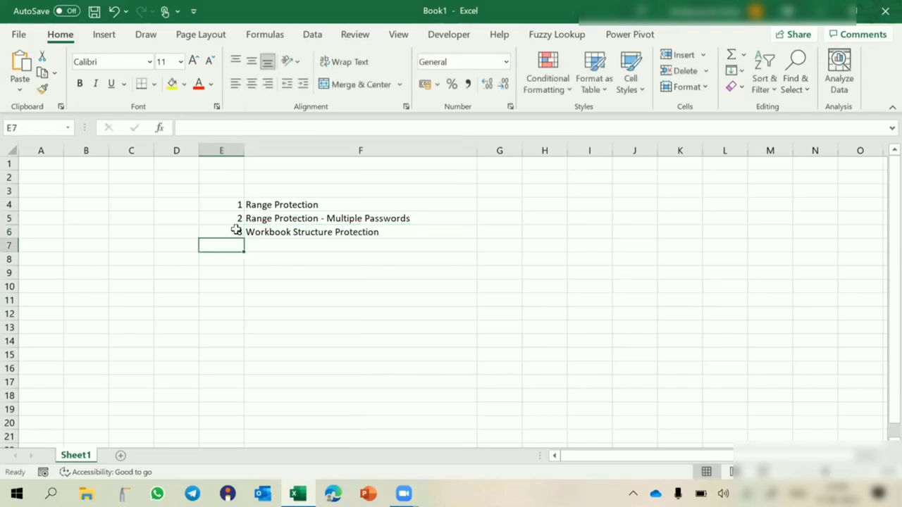
text(4)
key(Tab)
text(Workboo)
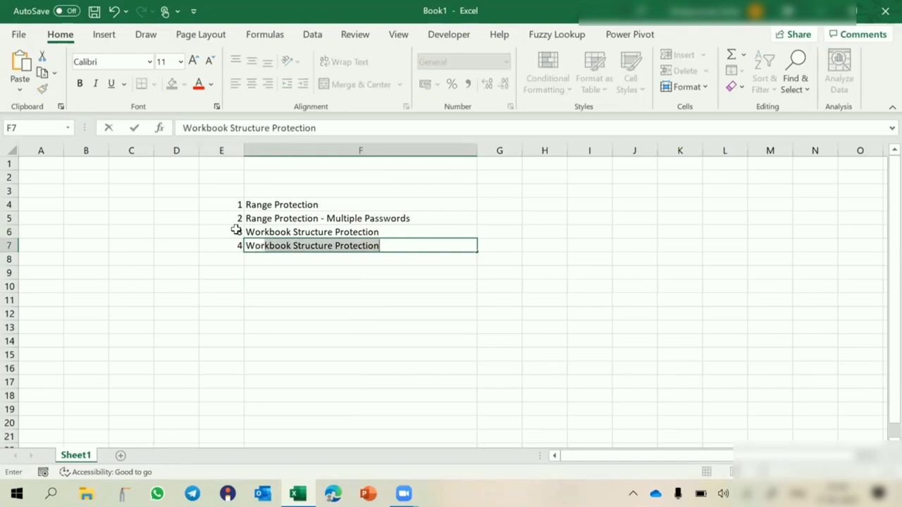
text(k Pr)
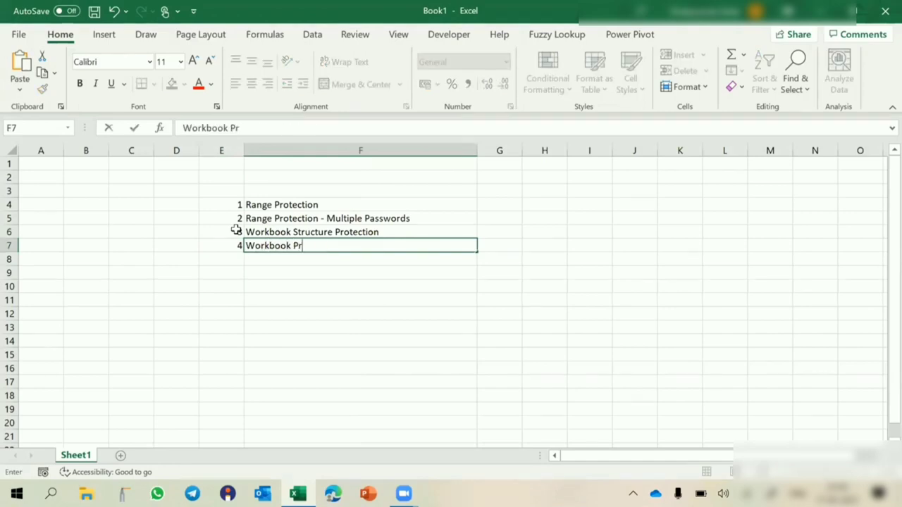
text(otection)
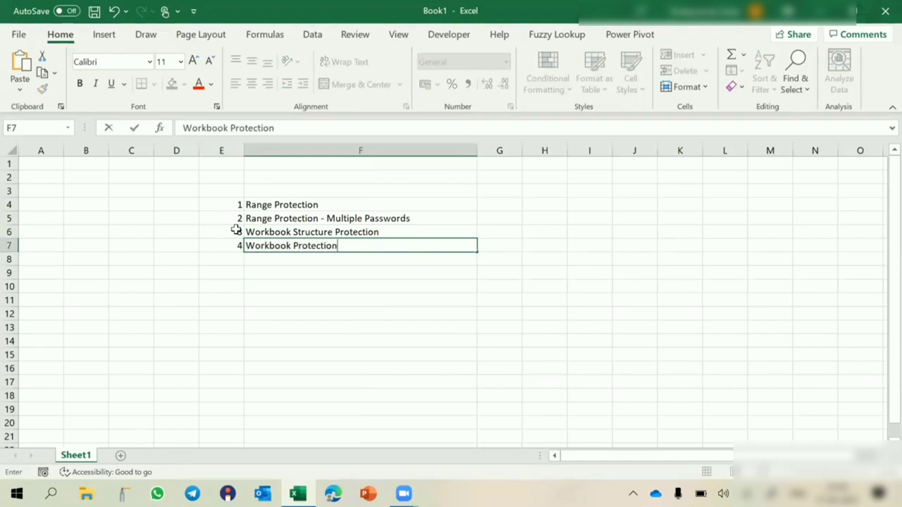
text( - Complete)
key(Return)
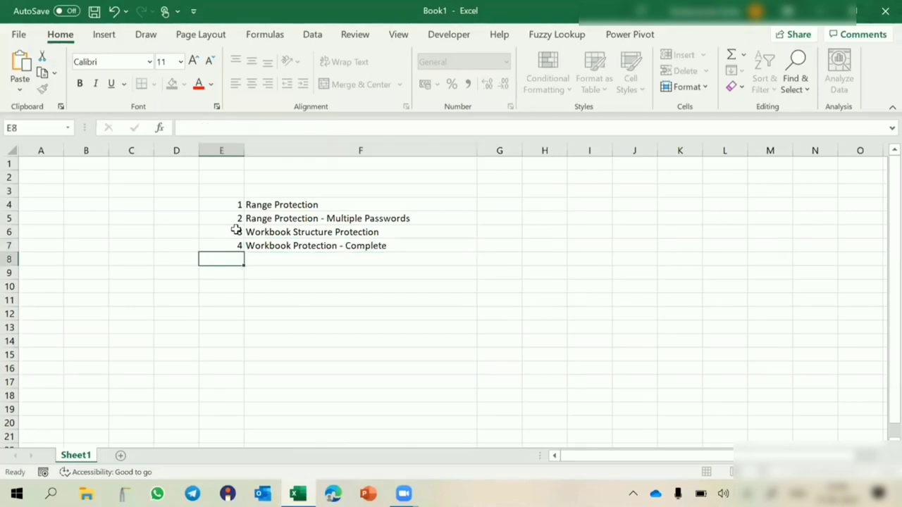
- Add item 5, 'Workbook Protection - Partial', in E8:F8 by editing a copy, then start a new workbook
text(5)
key(Tab)
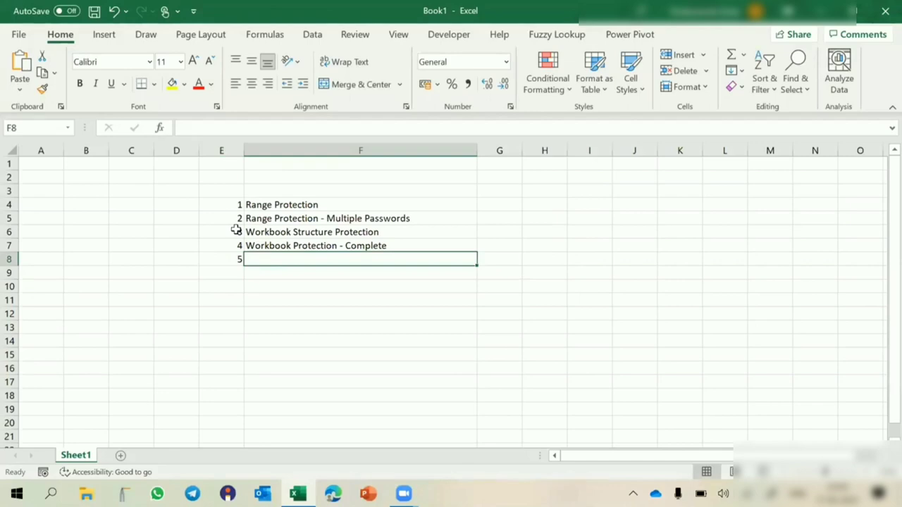
key(ctrl+d)
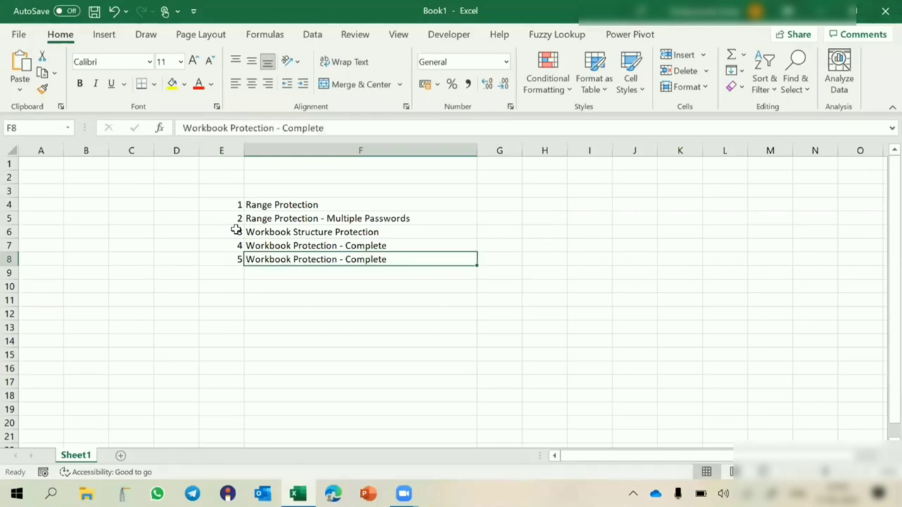
key(F2)
key(BackSpace)
key(BackSpace)
key(BackSpace)
key(BackSpace)
key(BackSpace)
key(BackSpace)
key(BackSpace)
key(BackSpace)
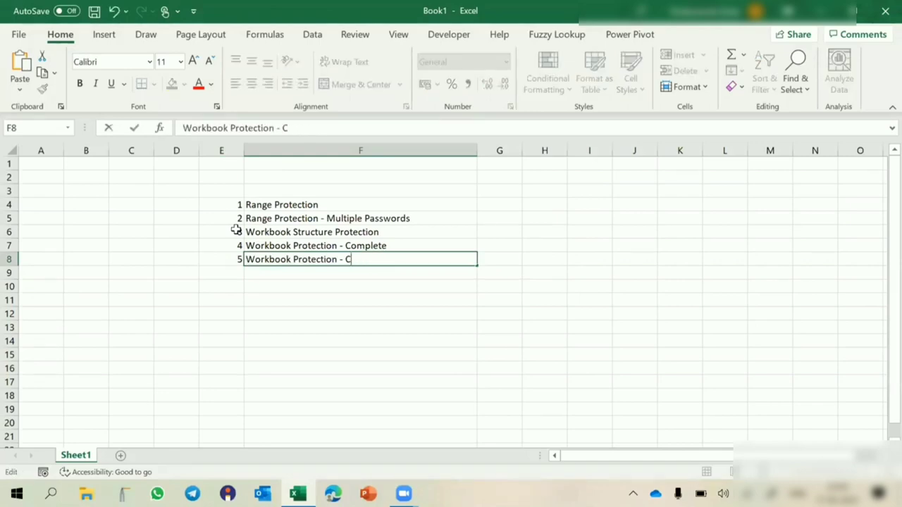
text(Partial)
key(Return)
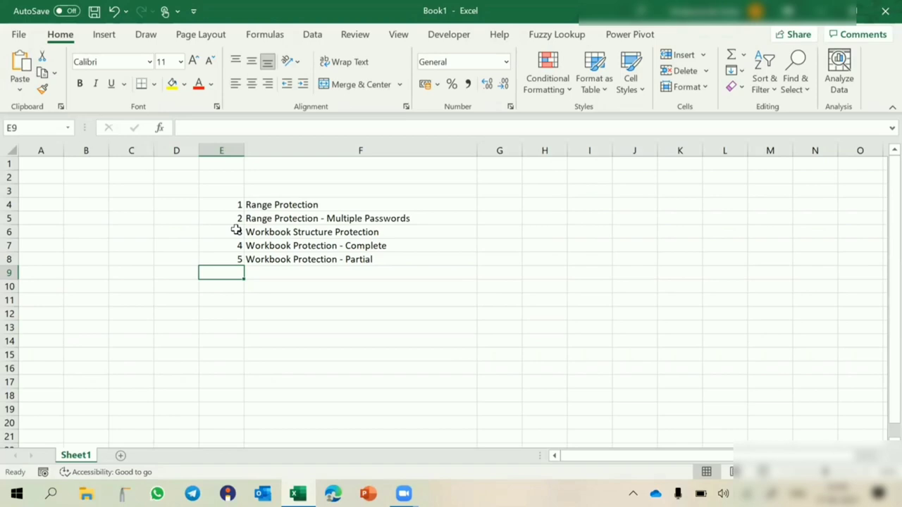
key(ctrl+n)
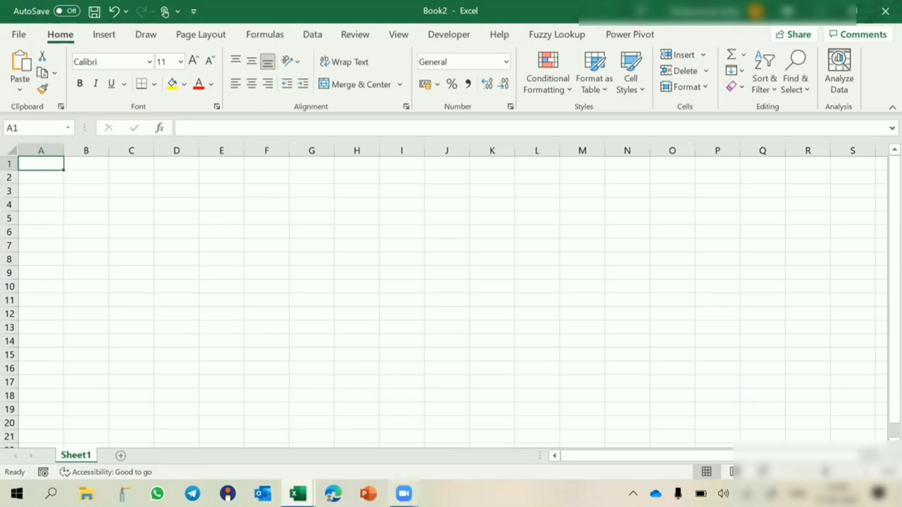
click(302, 260)
text(afaf)
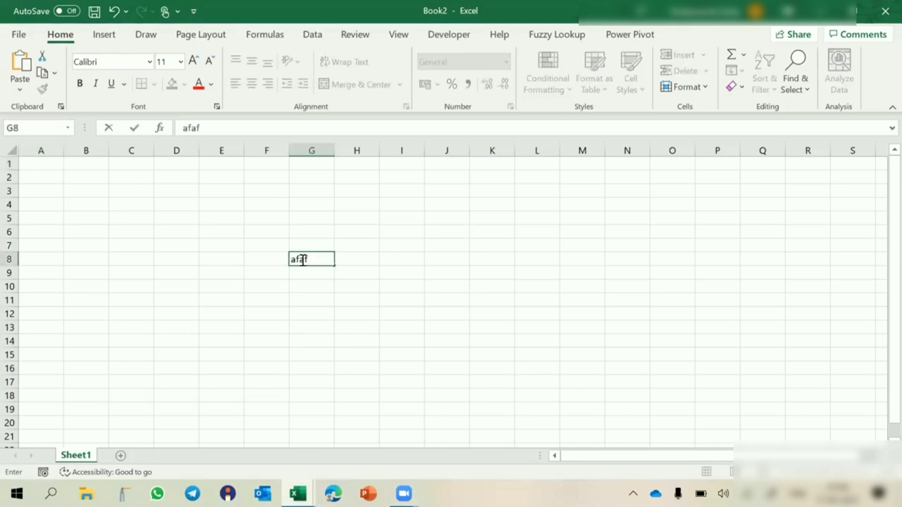
key(ctrl+Return)
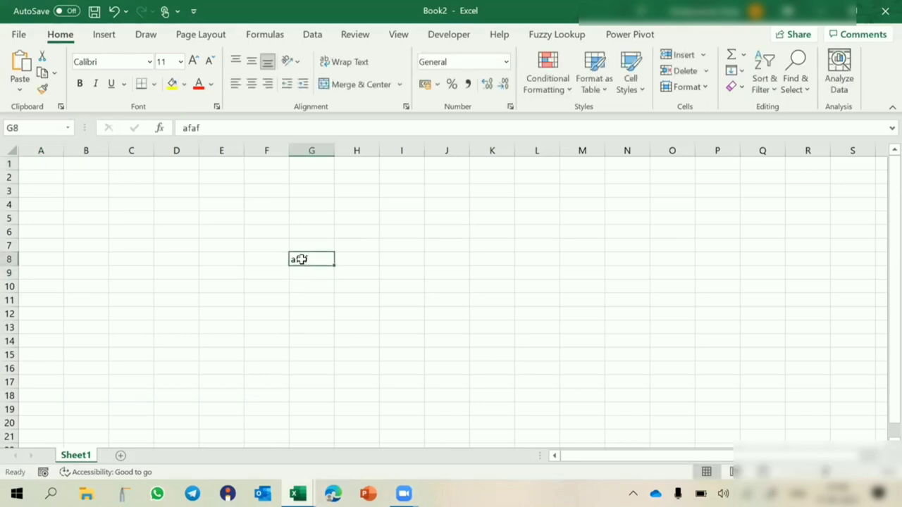
key(Delete)
- Enter 1 Lock in G8:H8 and 2 Protect in G9:H9
text(1)
key(Tab)
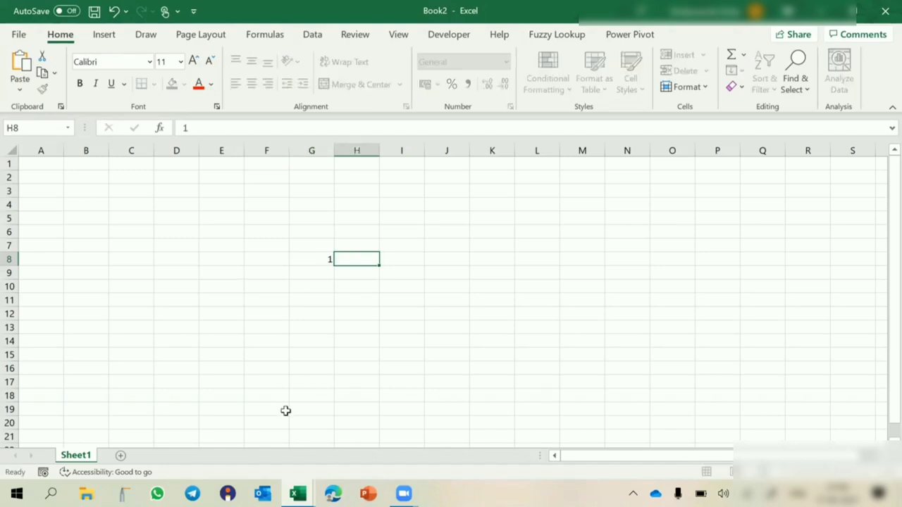
text(Lock)
key(Return)
text(2)
key(Tab)
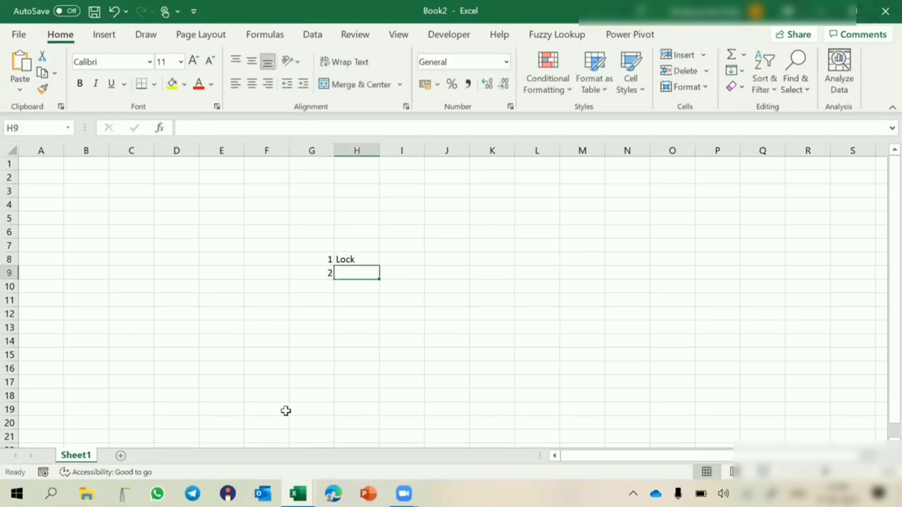
text(Protect)
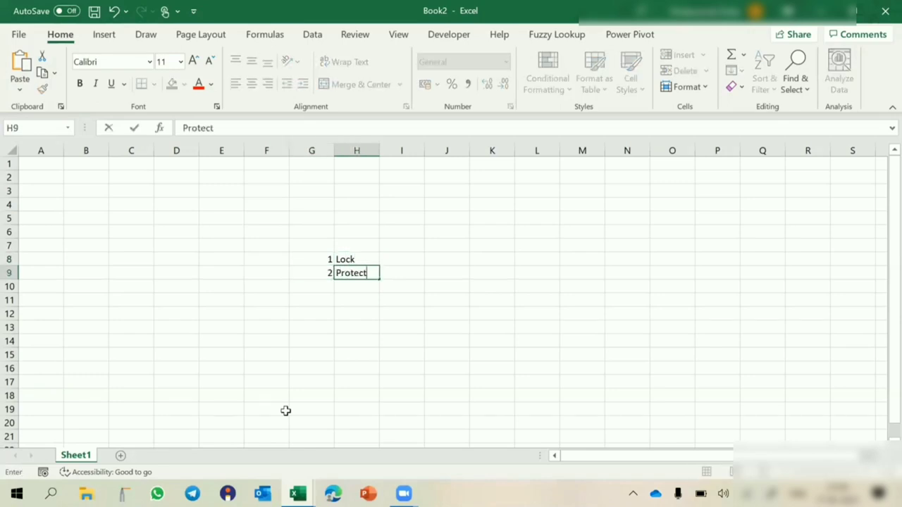
key(Return)
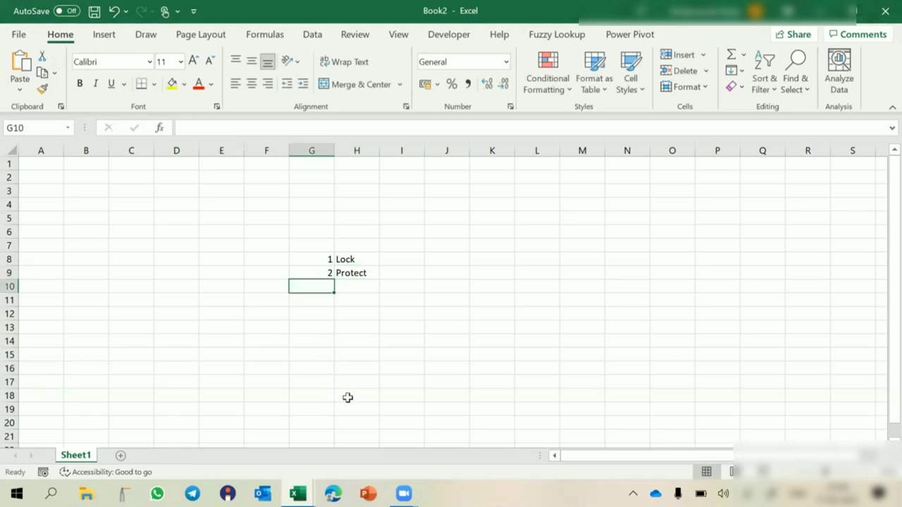
- Vertically centre the numbers in G8:G9 with Middle Align
drag(317, 259, 316, 275)
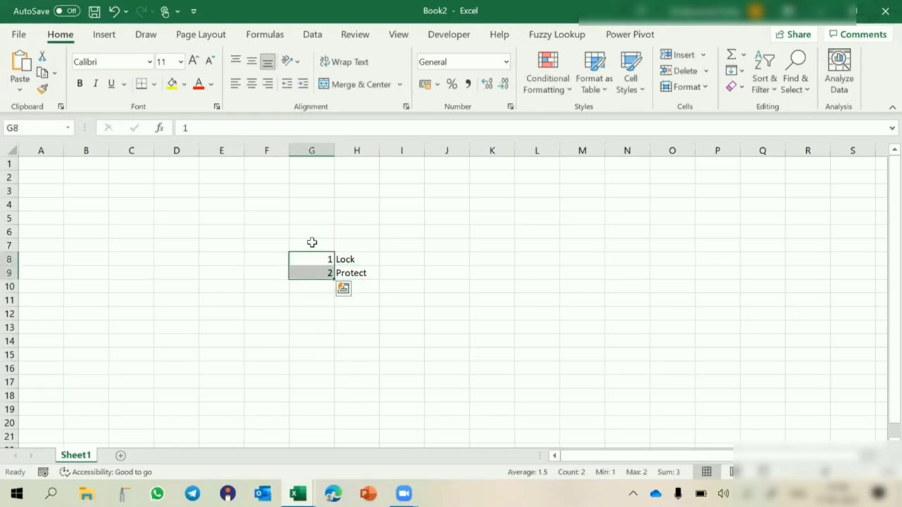
click(252, 64)
click(392, 258)
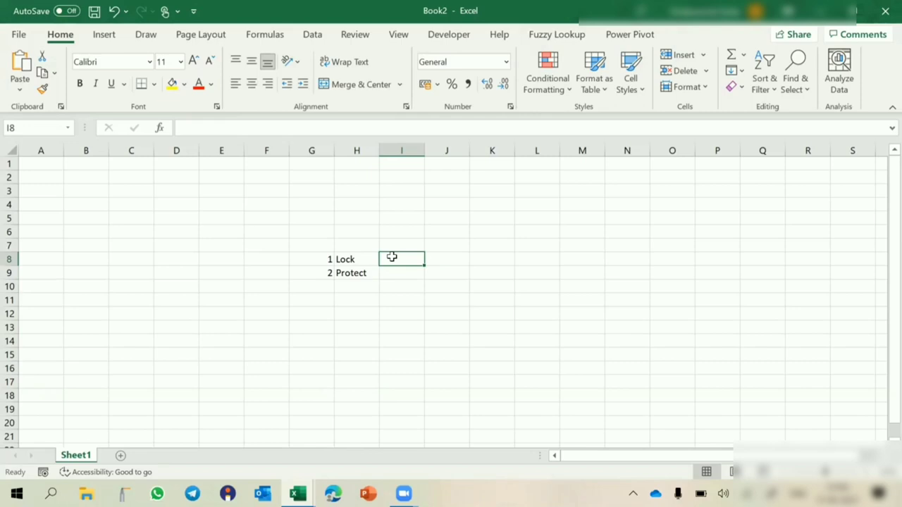
- Enter the Lock methods Format Cell, Right Click and CTRL+1 in I8:K8, widening columns I and J
text(Fo)
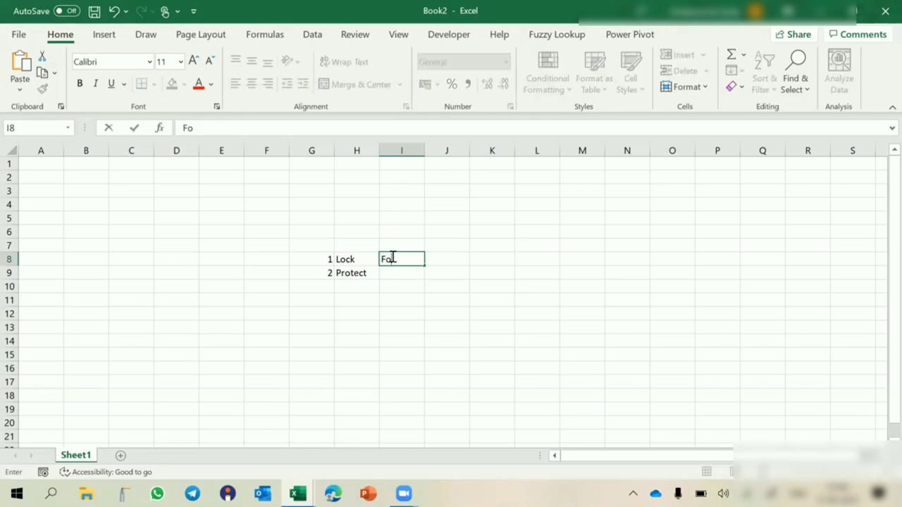
text(rmat Cell)
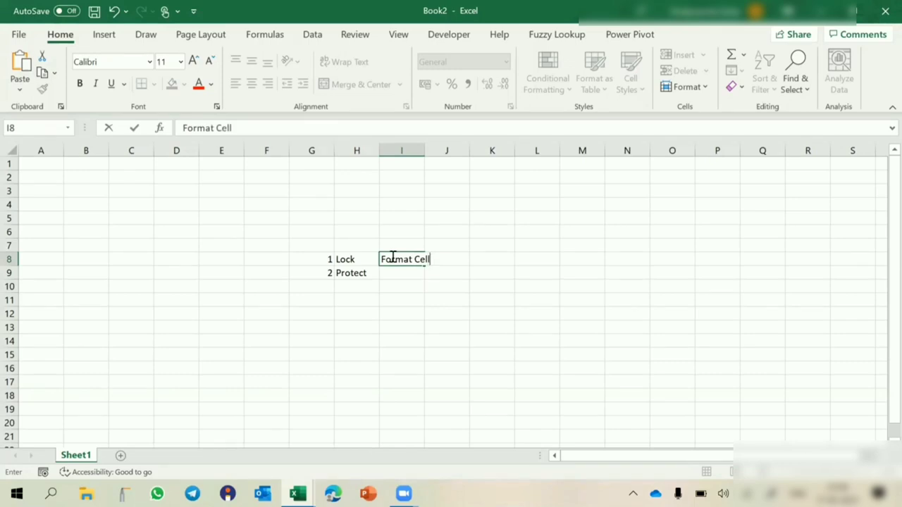
key(Return)
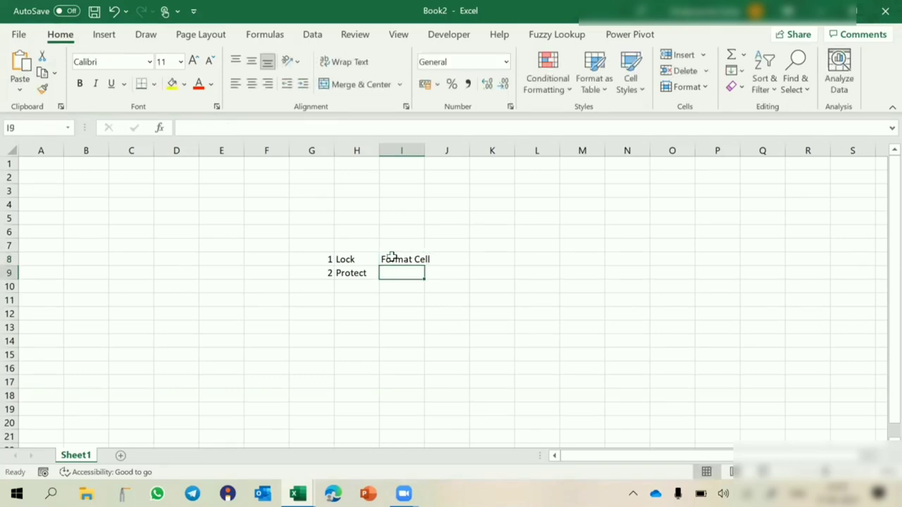
drag(425, 151, 438, 150)
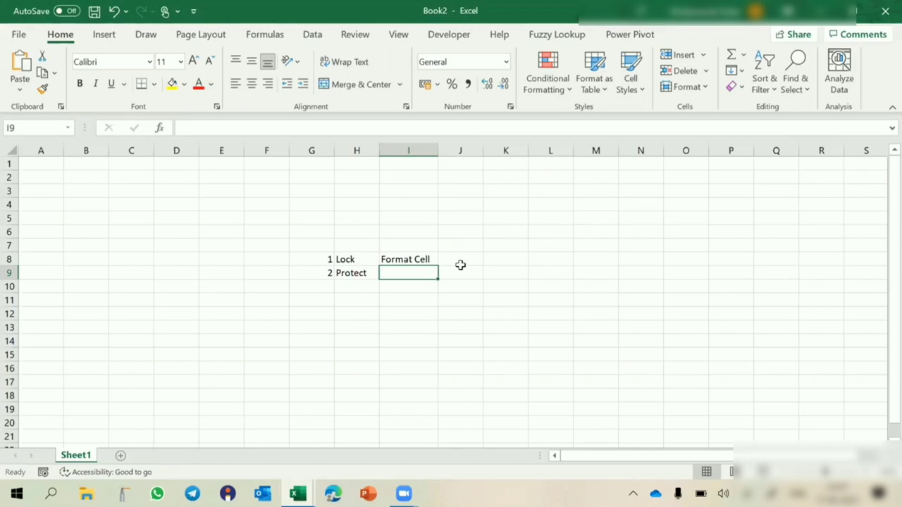
key(Up)
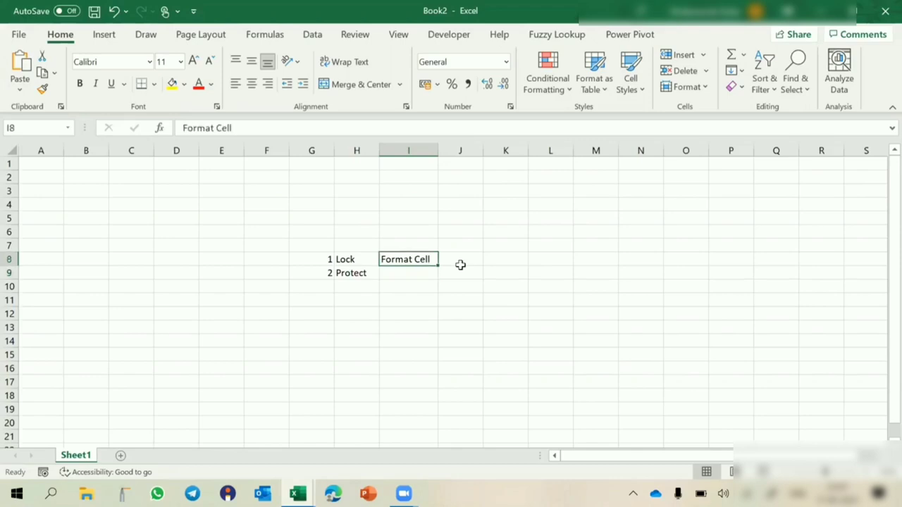
click(461, 265)
text(Righ)
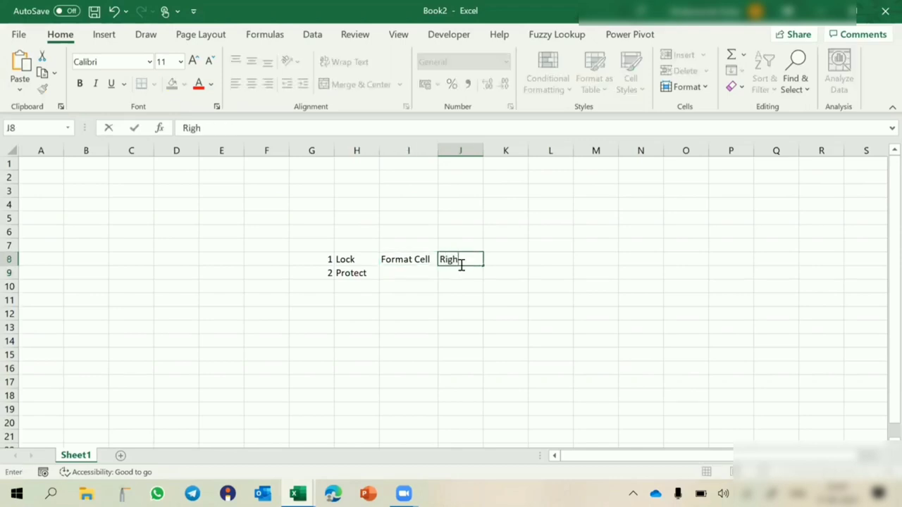
text(t Click)
key(Tab)
text(CTRL)
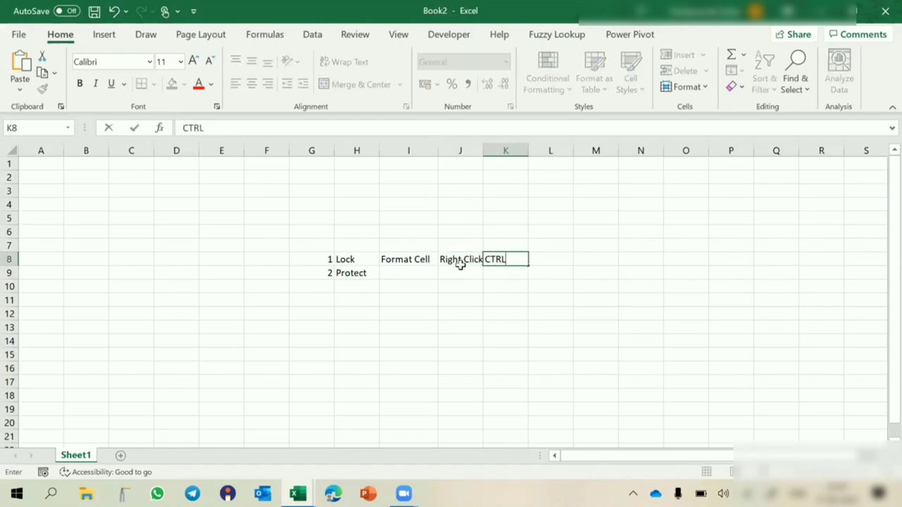
text(+1)
click(509, 308)
drag(483, 146, 495, 146)
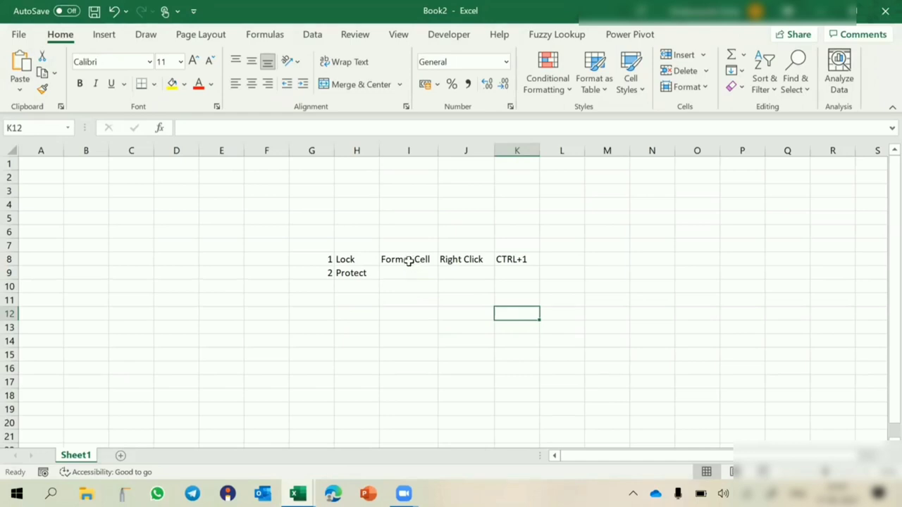
- Enter the Protect methods Protect Sheet, Review Tab and ALT/T/P/P in I9:K9, widening column I
click(397, 274)
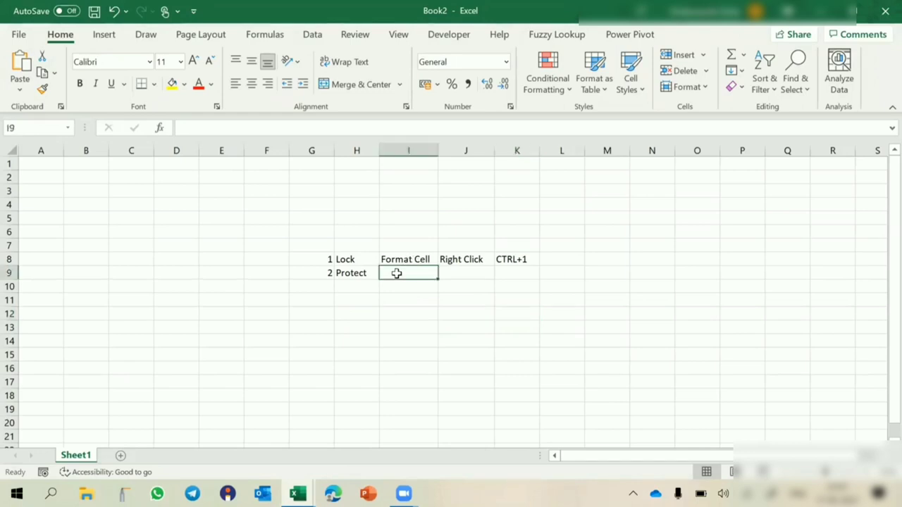
text(R)
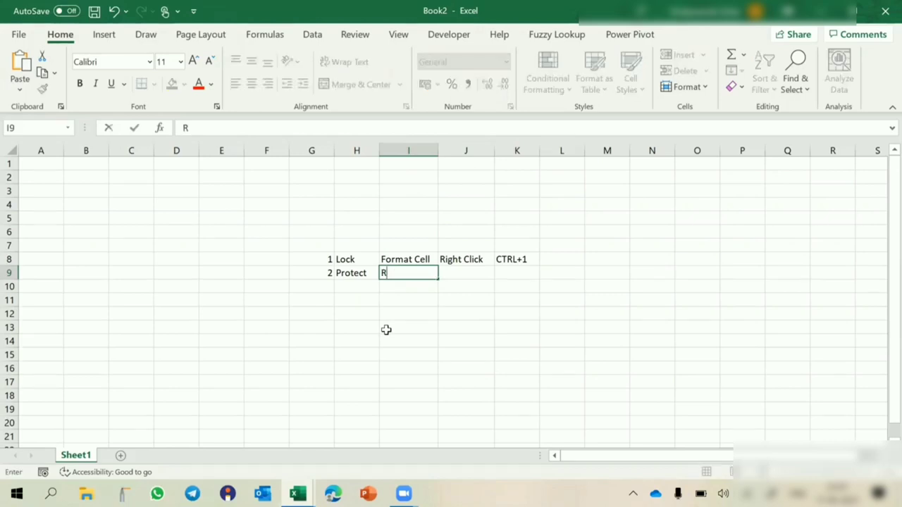
text(evie)
key(Escape)
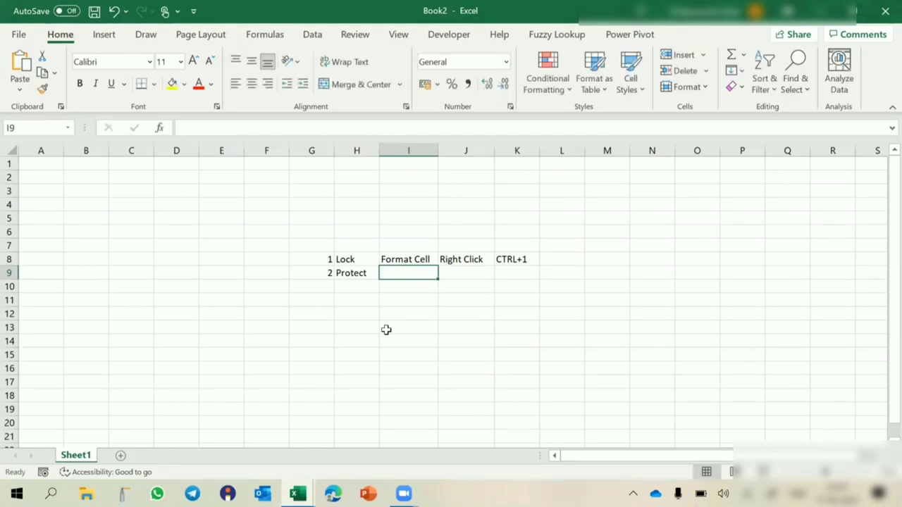
text(Protect S)
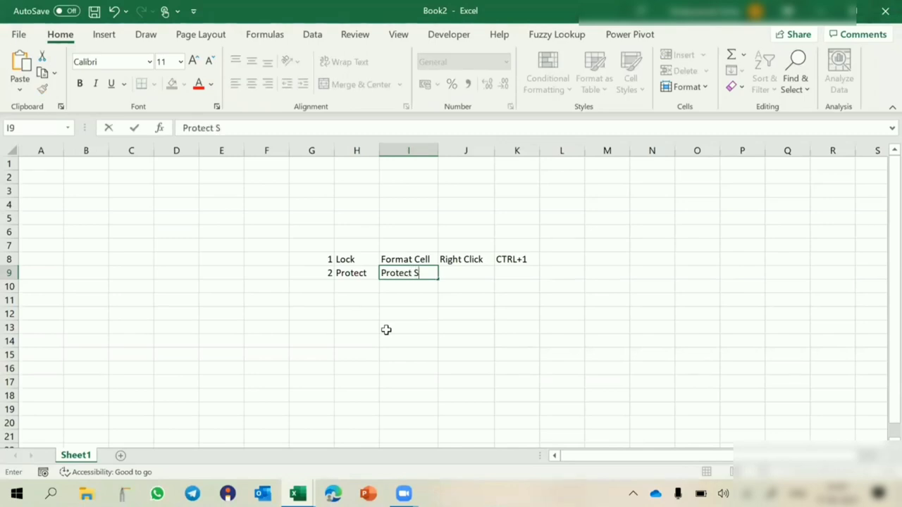
text(heet)
key(Tab)
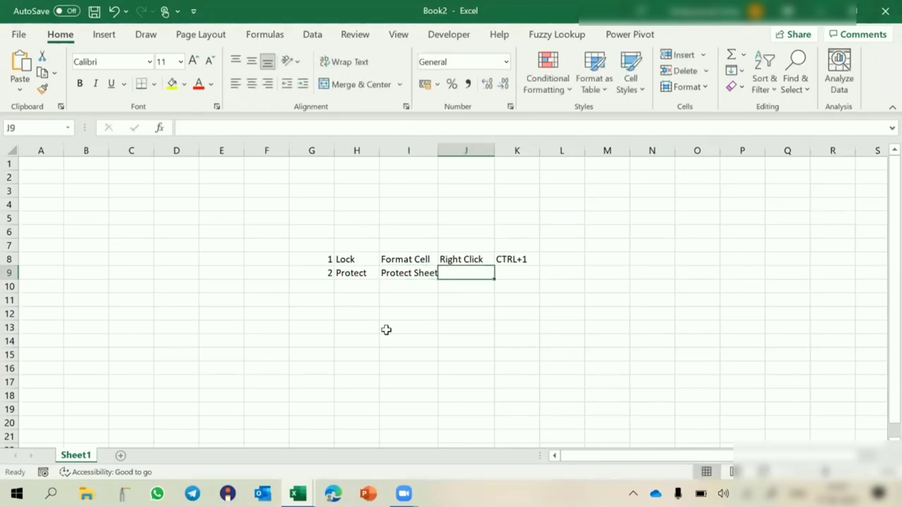
drag(438, 151, 462, 151)
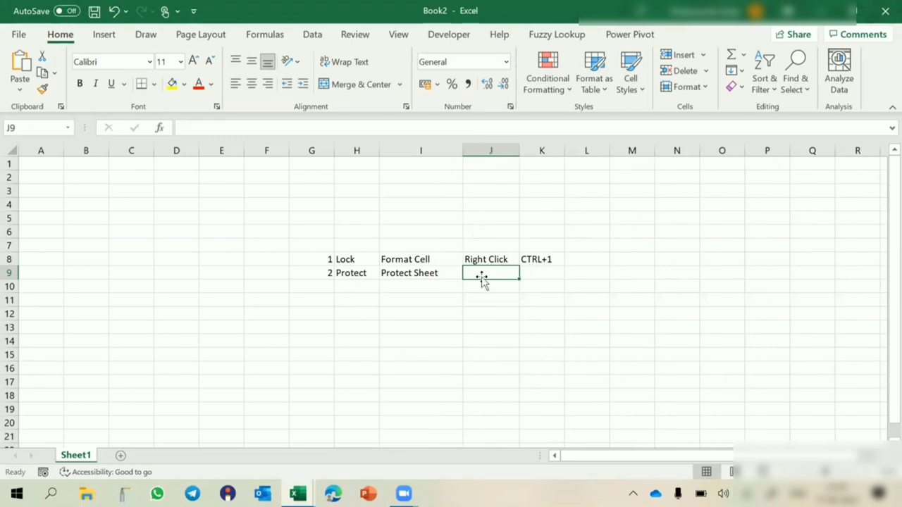
text(Rev)
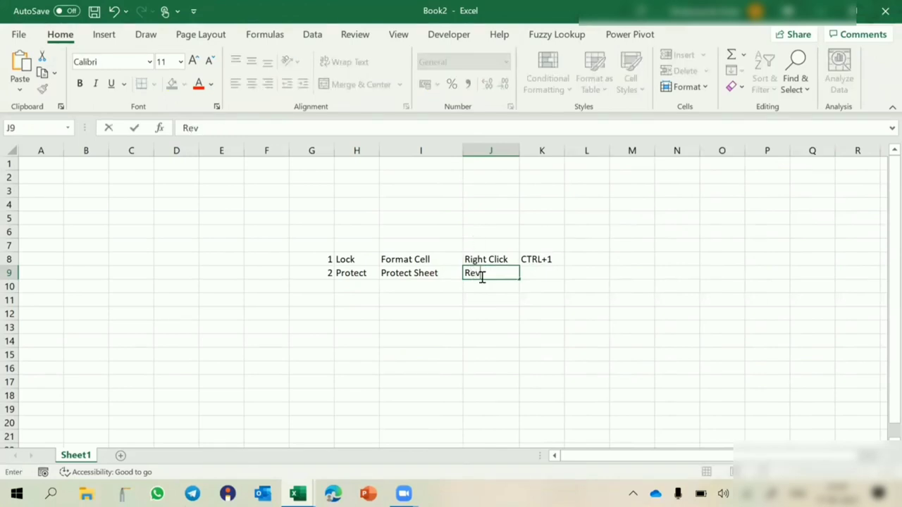
text(iew Ta)
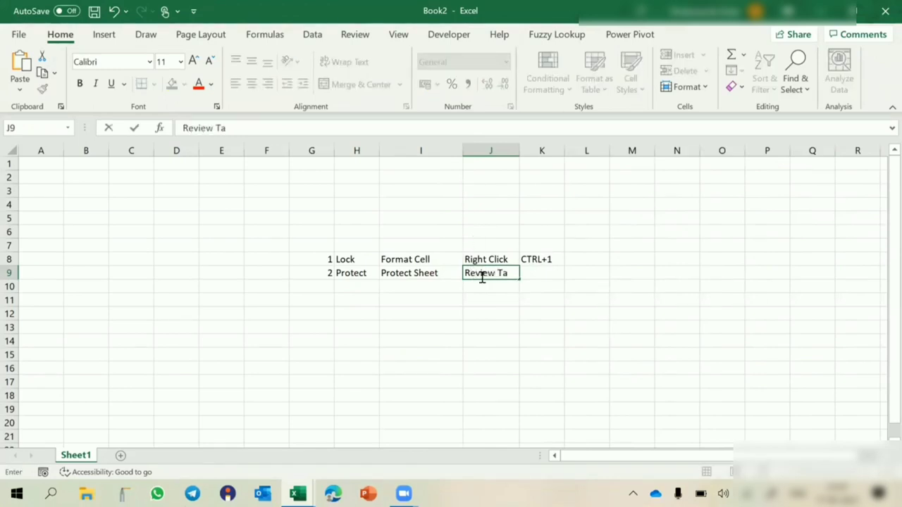
text(b)
key(Tab)
text(ALT)
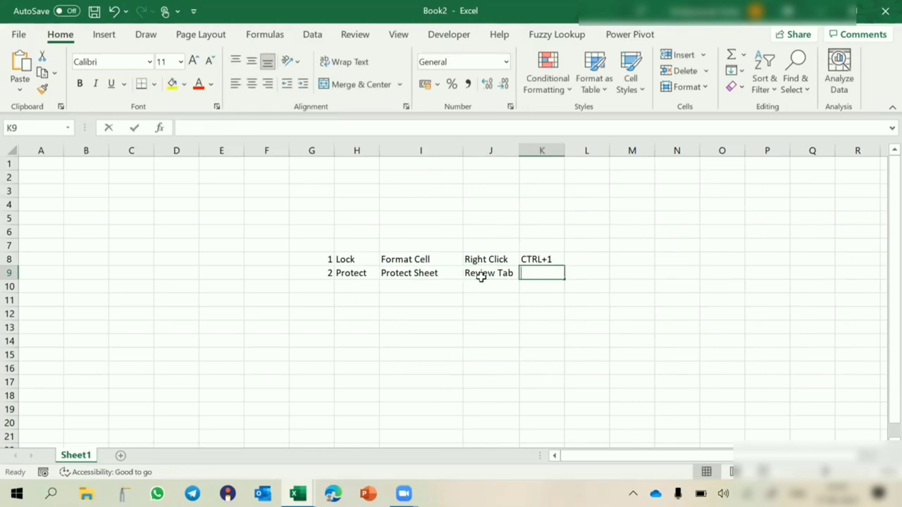
text(T)
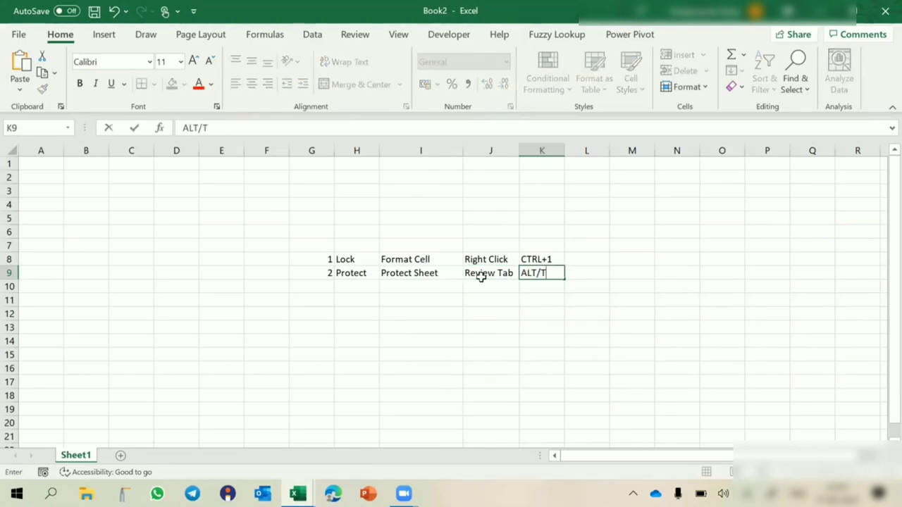
text(/P/P/)
key(Return)
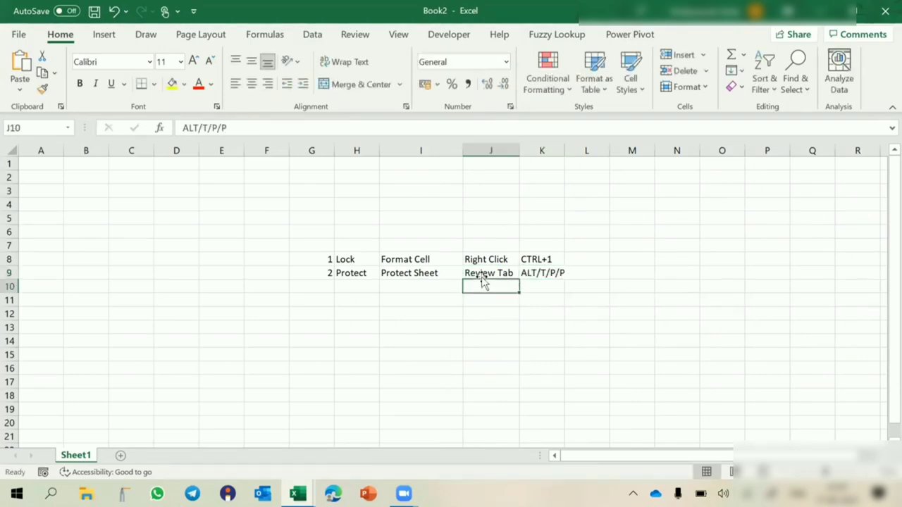
- Widen column K to fit ALT/T/P/P and horizontally centre the numbers in G8:G9
drag(564, 155, 585, 157)
drag(315, 257, 314, 271)
click(250, 88)
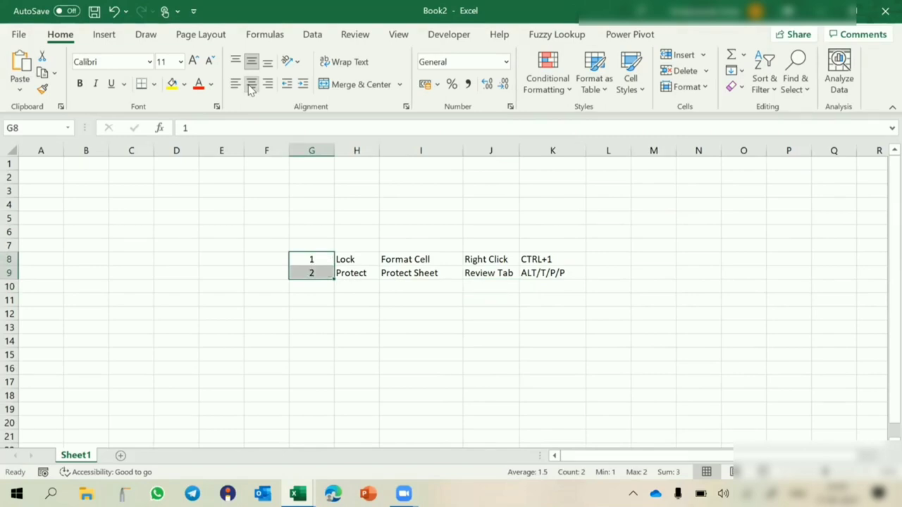
- Select the Lock and Protect rows, then select the entire worksheet
click(308, 258)
drag(308, 259, 559, 262)
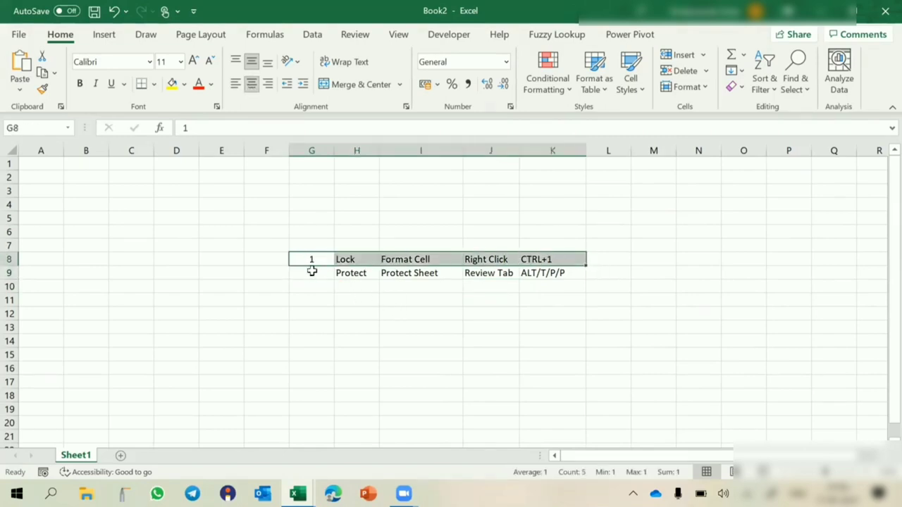
drag(299, 270, 536, 270)
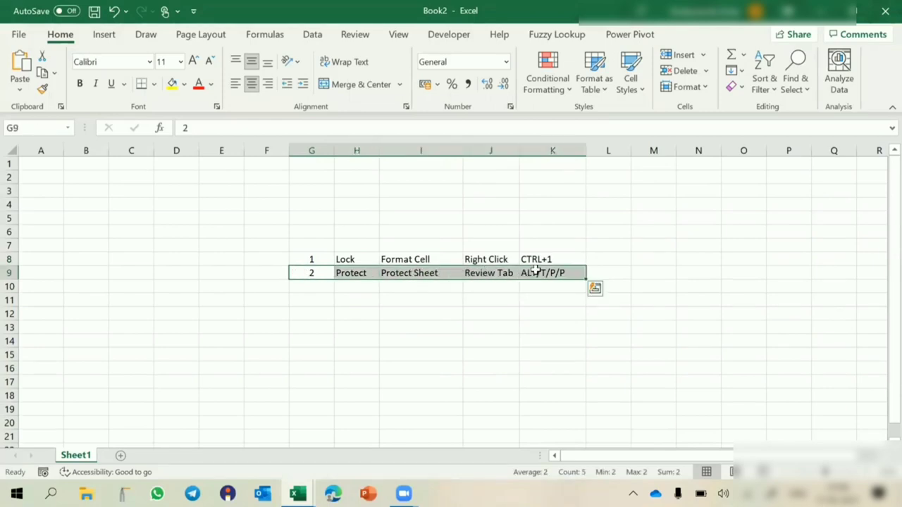
click(454, 326)
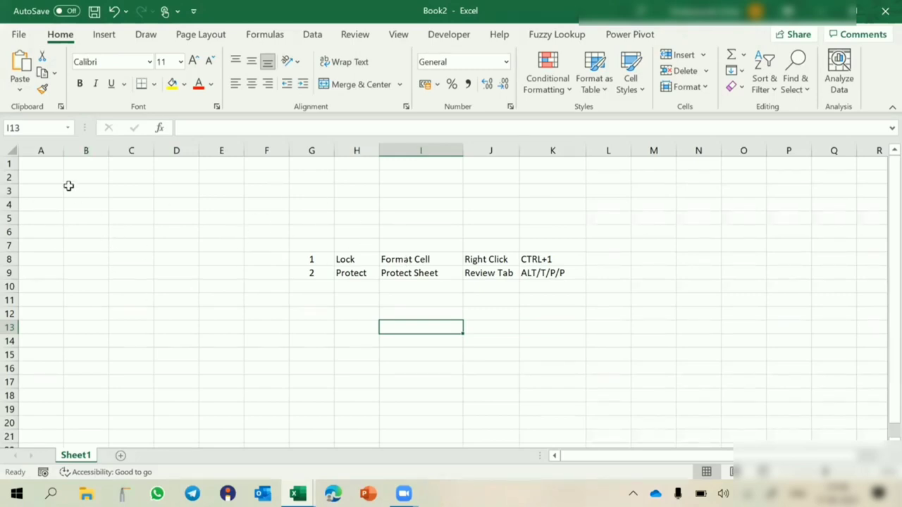
click(8, 153)
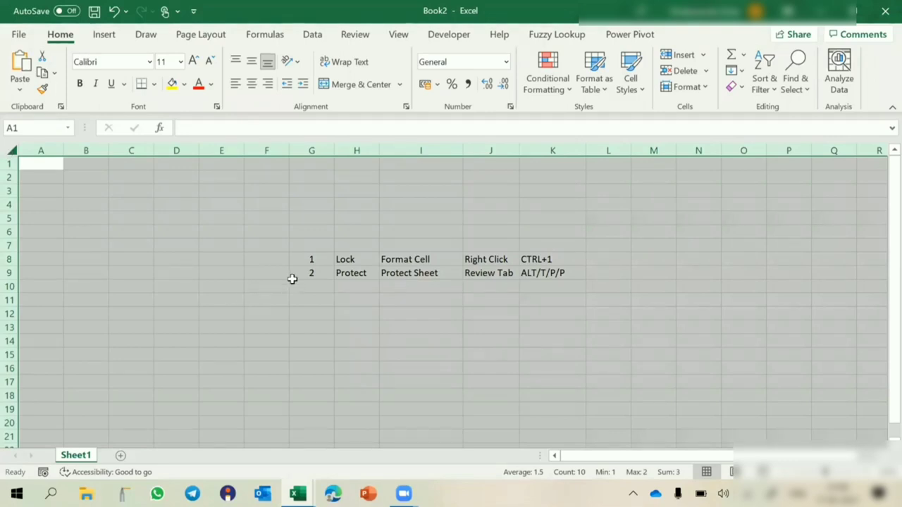
key(ctrl+1)
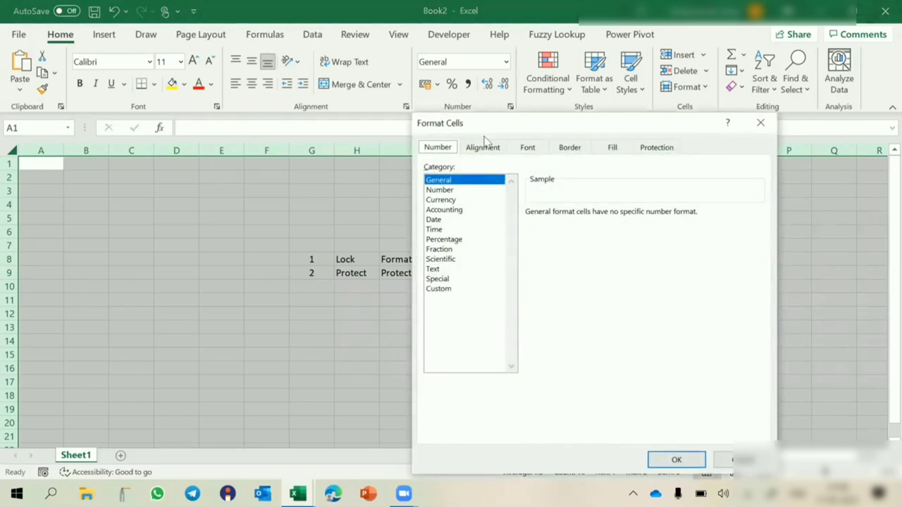
click(482, 149)
click(528, 150)
click(570, 150)
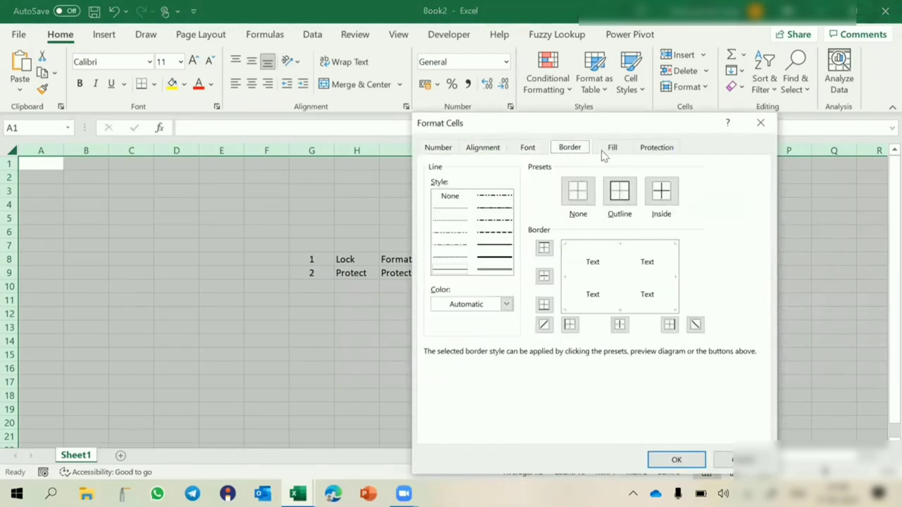
click(611, 149)
click(665, 150)
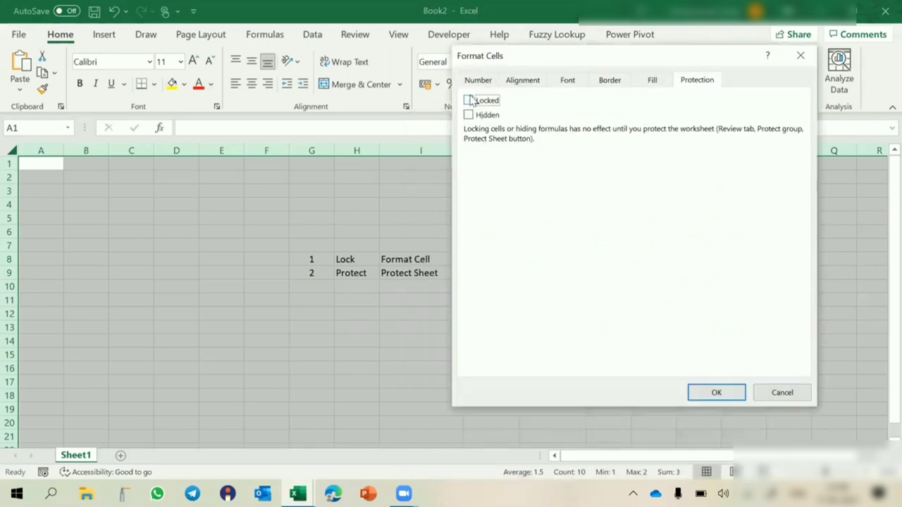
click(483, 103)
click(484, 105)
click(488, 104)
click(716, 392)
click(438, 323)
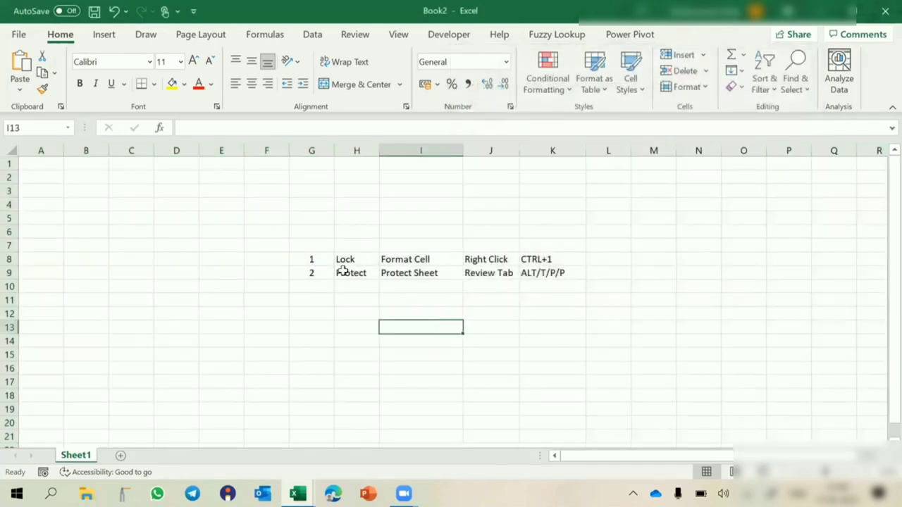
click(306, 272)
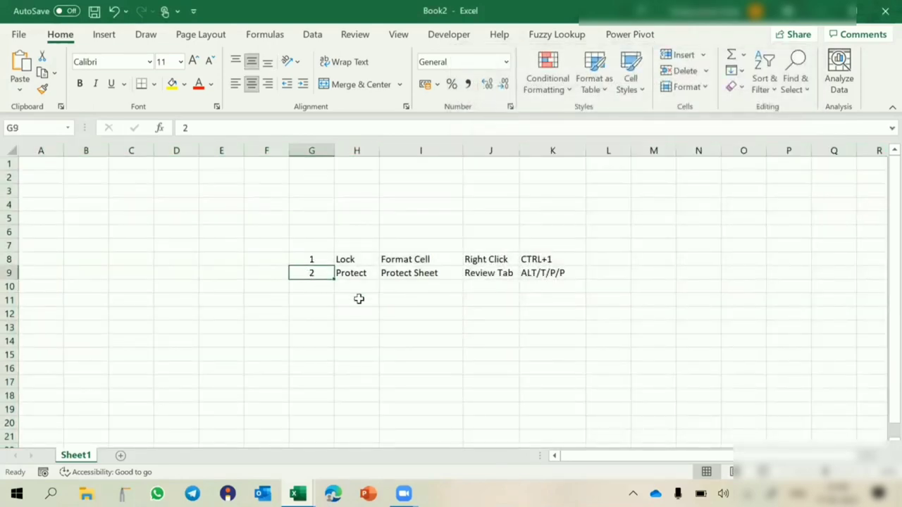
click(359, 299)
text(SDFDS)
key(Escape)
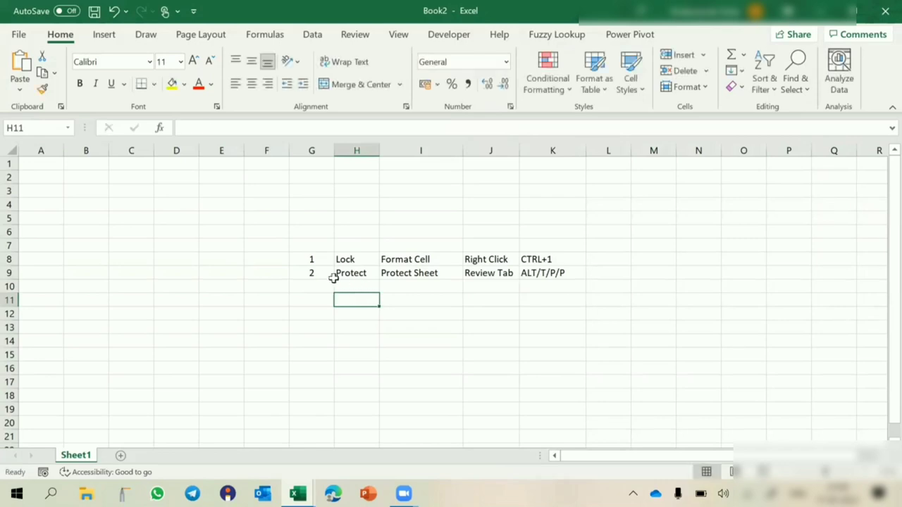
click(314, 273)
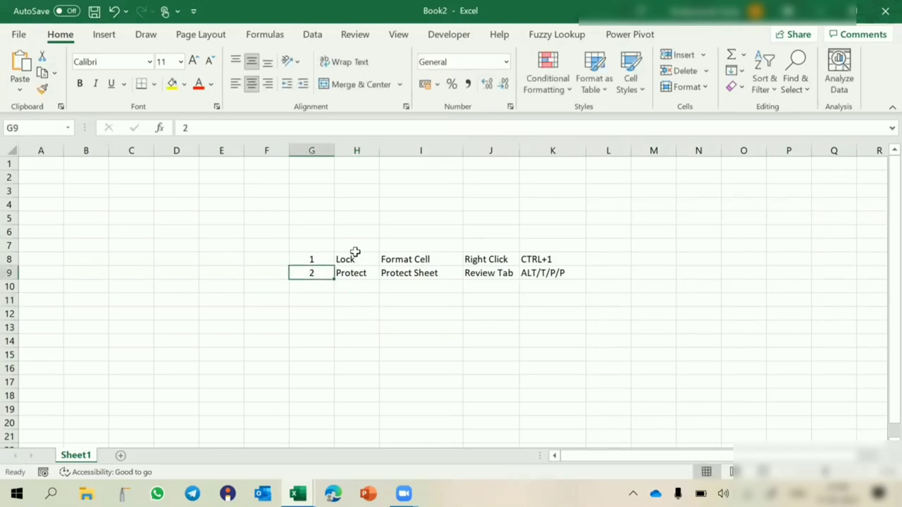
click(343, 274)
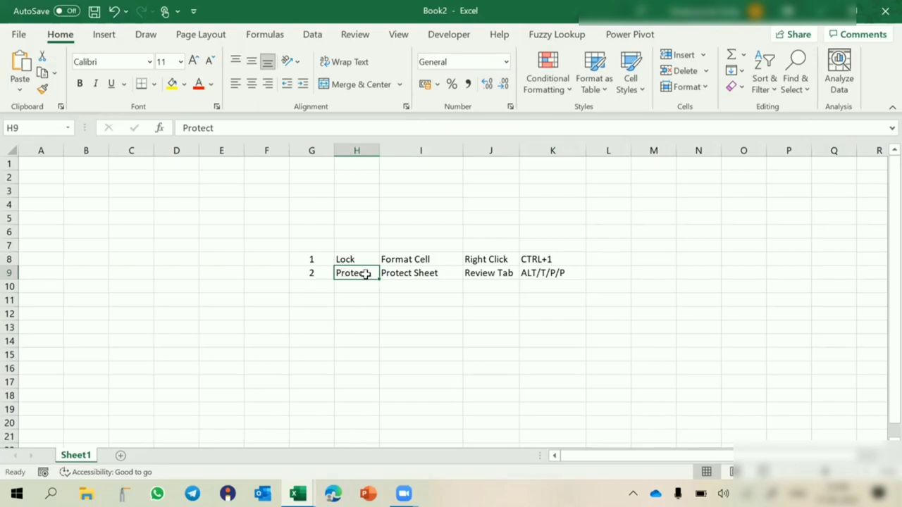
click(449, 209)
click(247, 229)
click(246, 341)
click(483, 329)
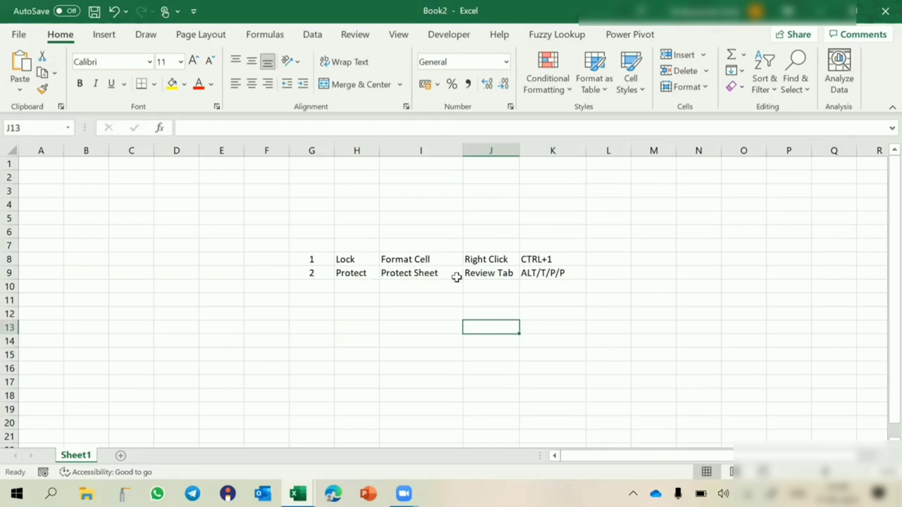
click(490, 273)
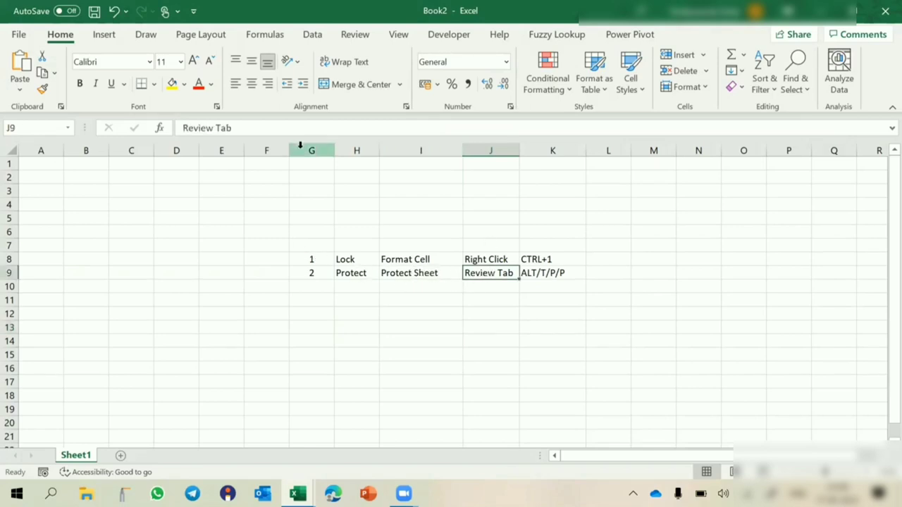
- Protect Sheet1 via the Alt, T, P, P shortcut, entering and confirming a password
click(355, 37)
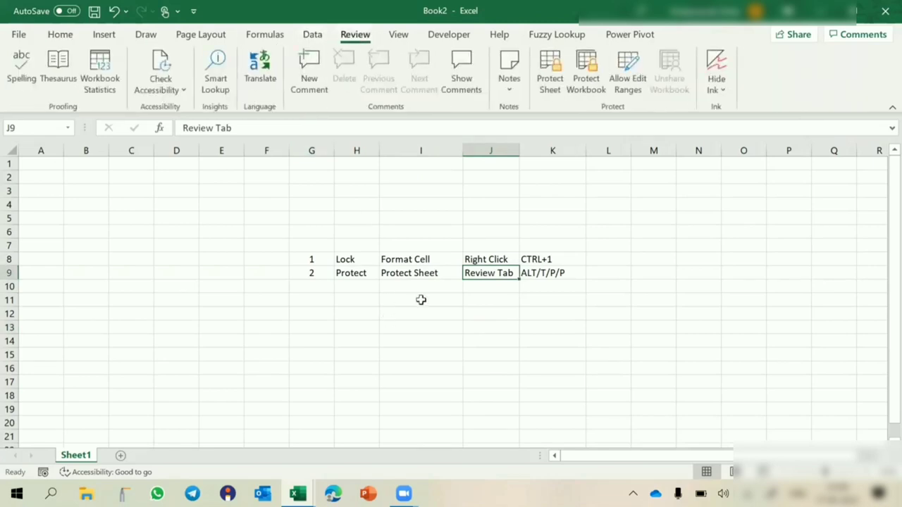
click(422, 273)
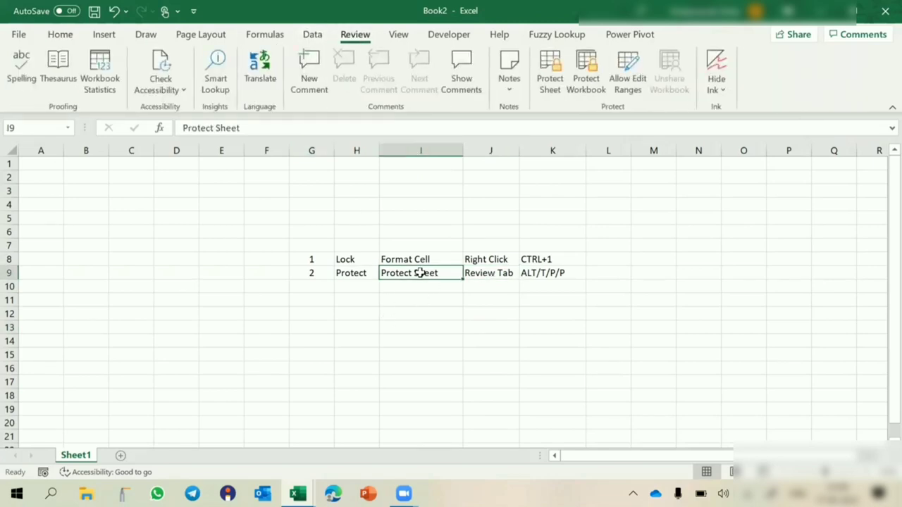
click(553, 79)
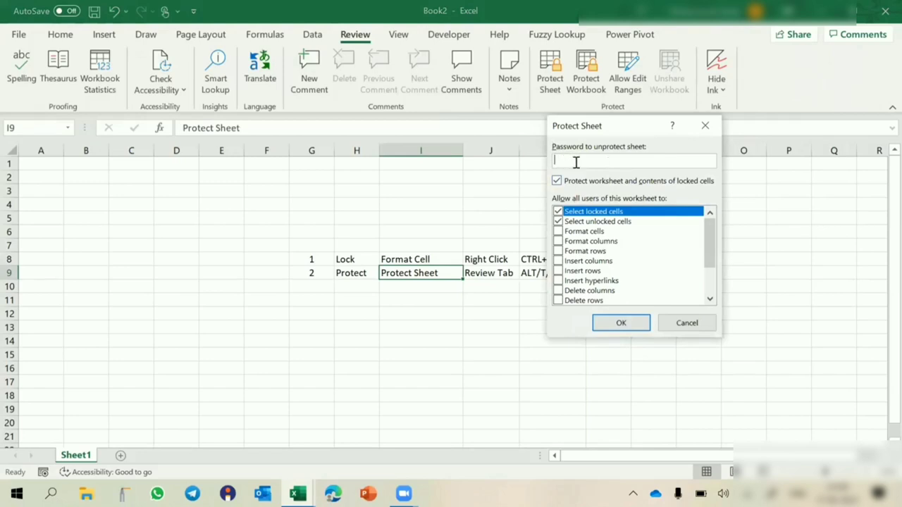
click(705, 125)
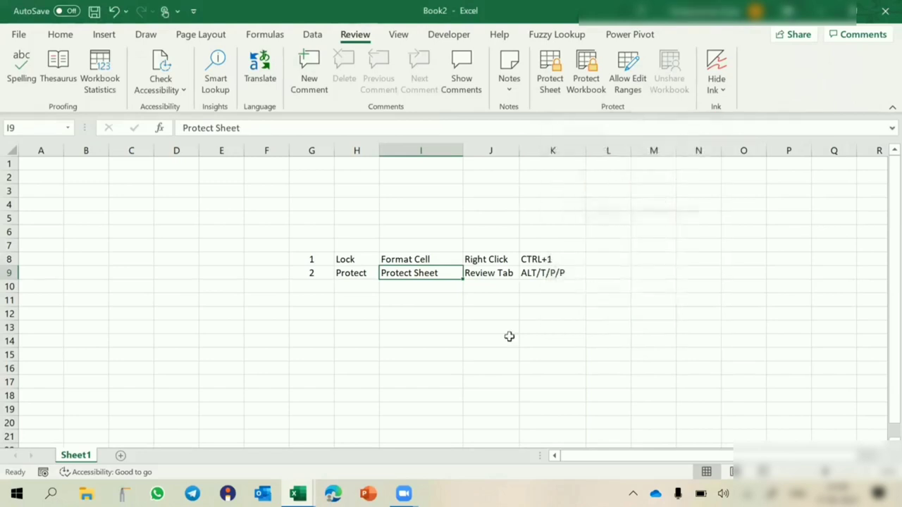
key(alt)
key(t)
key(p)
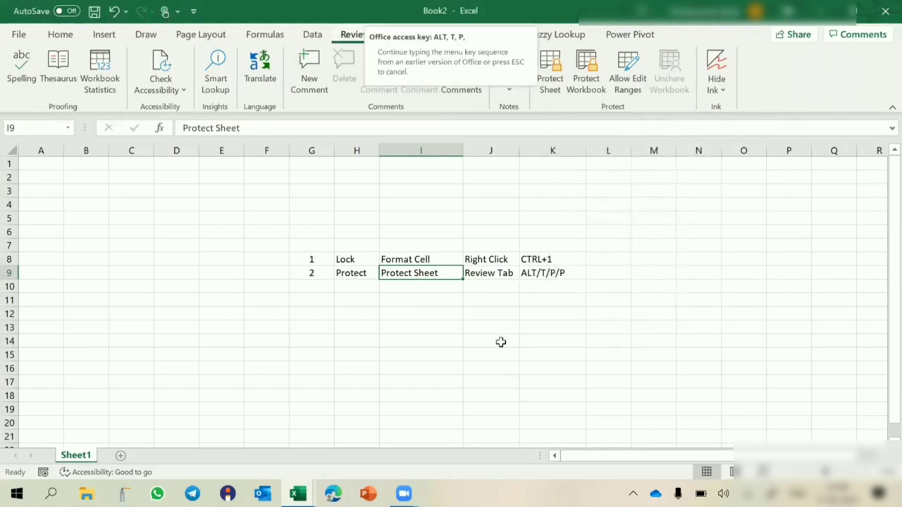
key(p)
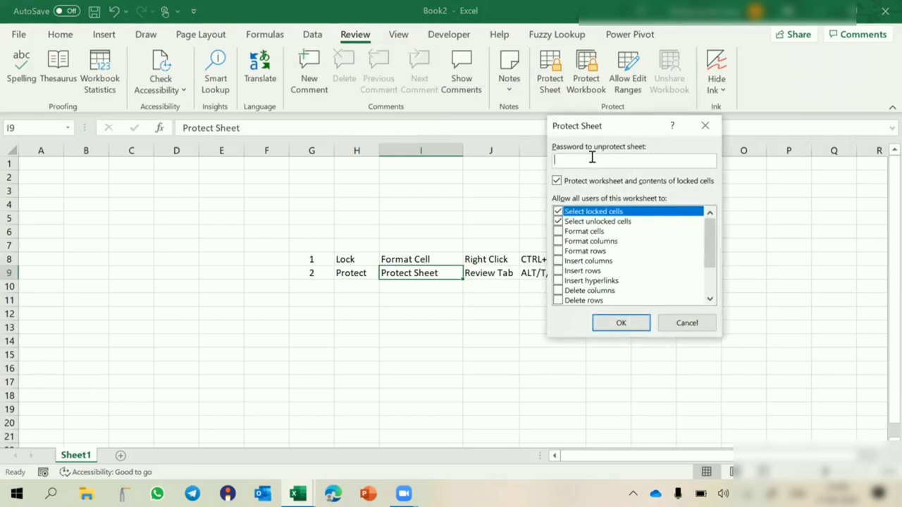
text(123)
key(Return)
text(123)
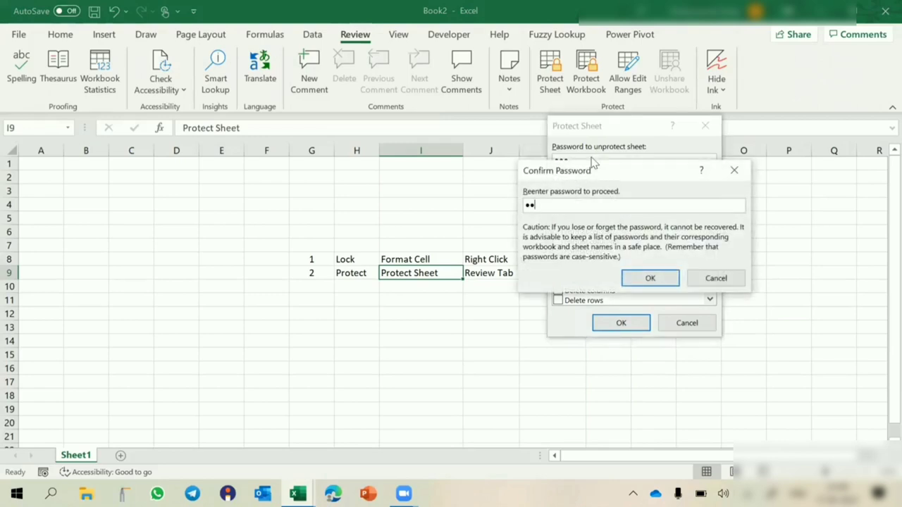
key(Return)
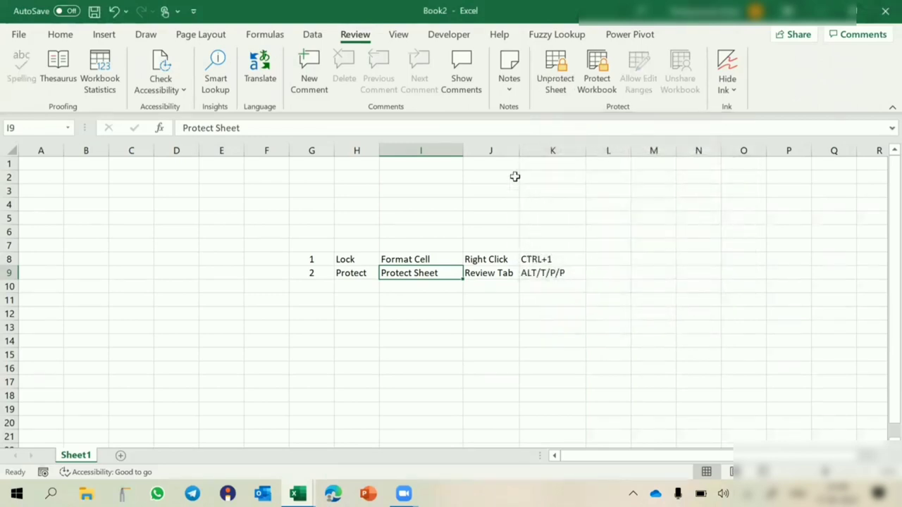
- Try editing cells I5, H12 and H15, dismissing each protected-sheet warning
double_click(407, 221)
key(Return)
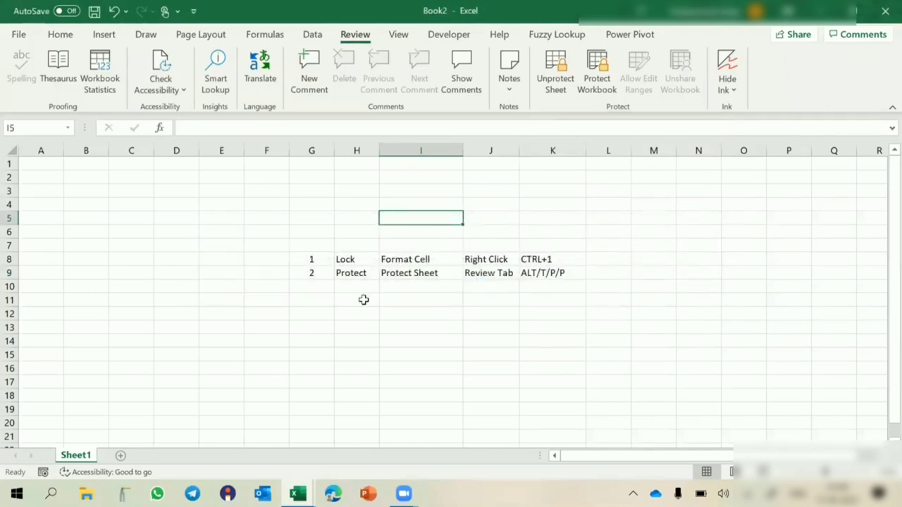
double_click(359, 314)
key(Return)
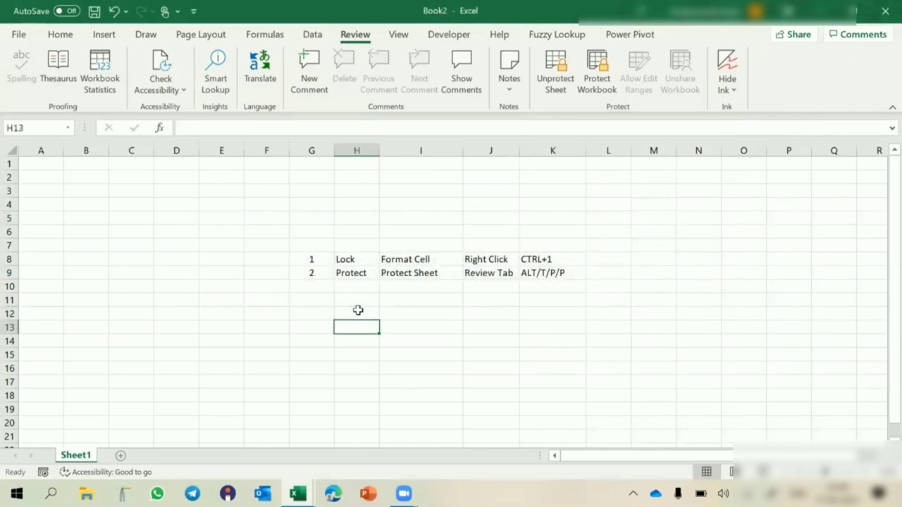
double_click(359, 311)
key(Return)
key(Down)
key(Down)
key(Down)
key(F2)
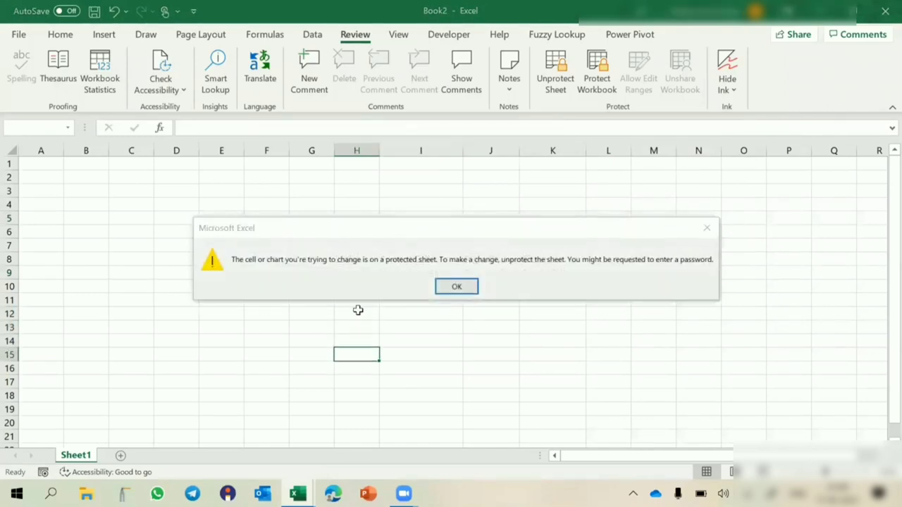
key(Return)
- Try editing and clearing H9, dismiss the warnings, then bring up Unprotect Sheet
click(356, 276)
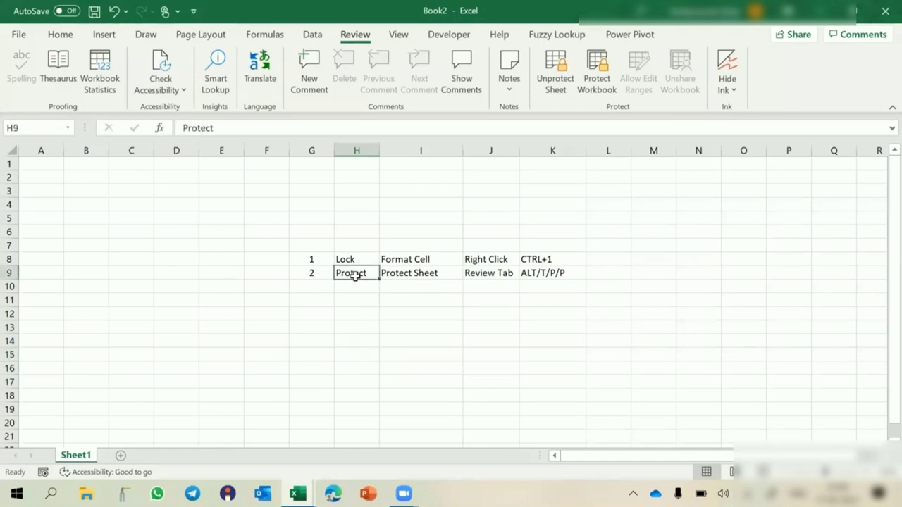
double_click(356, 276)
key(Return)
right_click(358, 281)
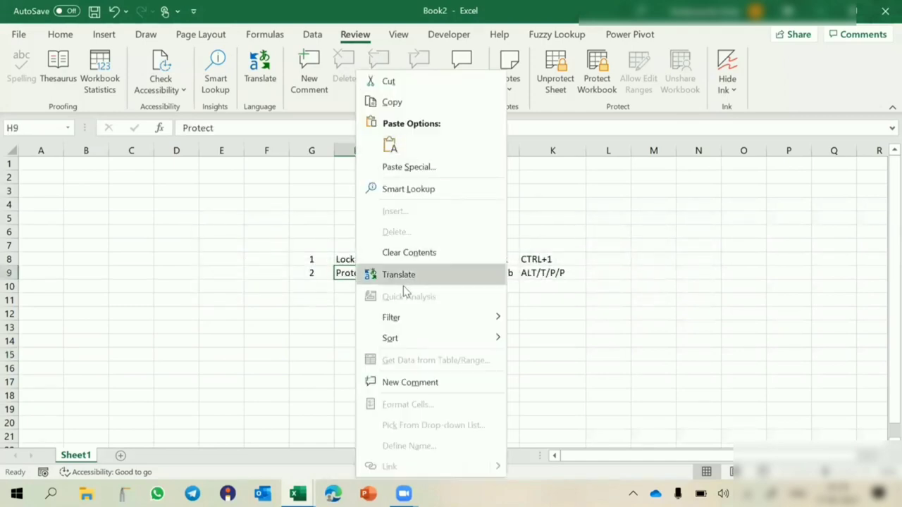
click(398, 253)
click(457, 287)
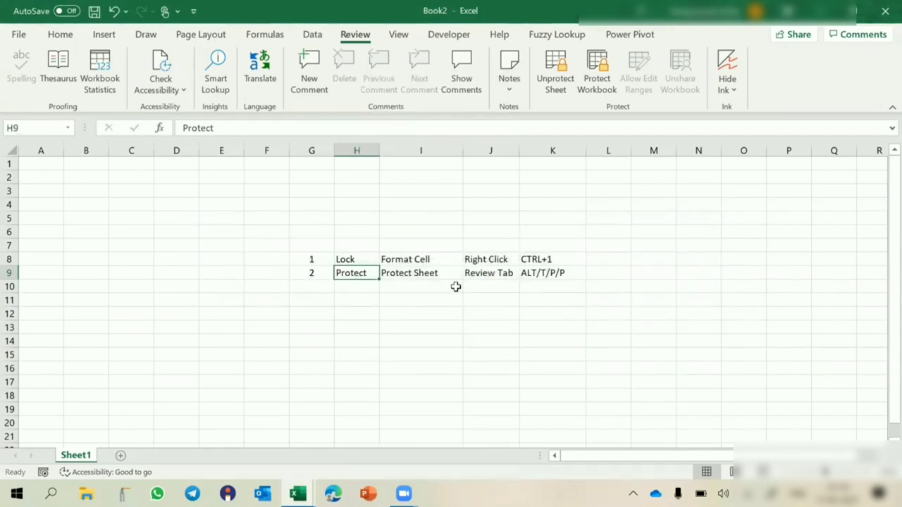
click(446, 216)
click(320, 259)
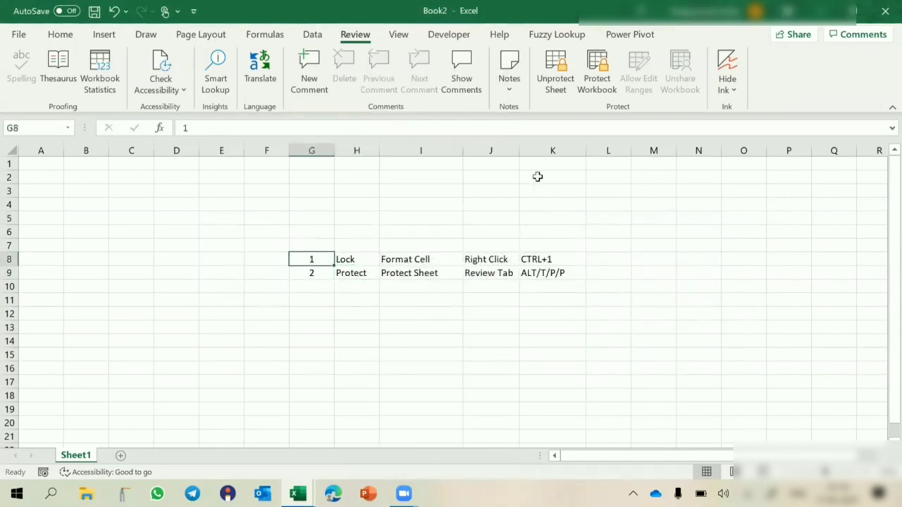
click(555, 85)
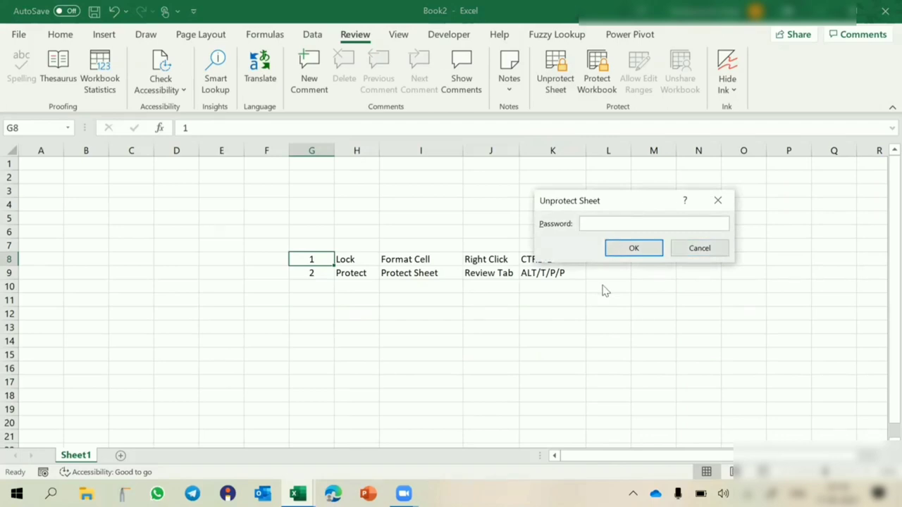
- Cancel the Unprotect Sheet password prompt with Escape
key(Escape)
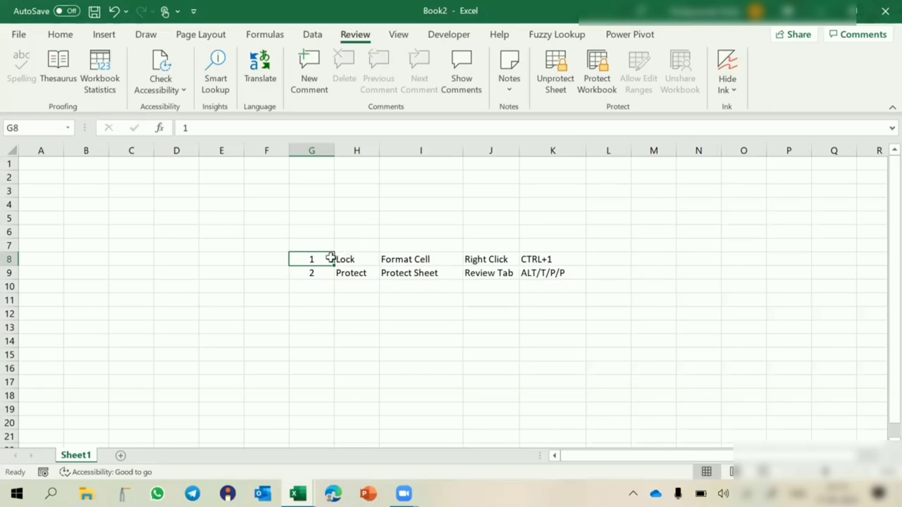
- Select several list and empty cells, then confirm J5 refuses editing on the protected sheet
drag(317, 258, 537, 261)
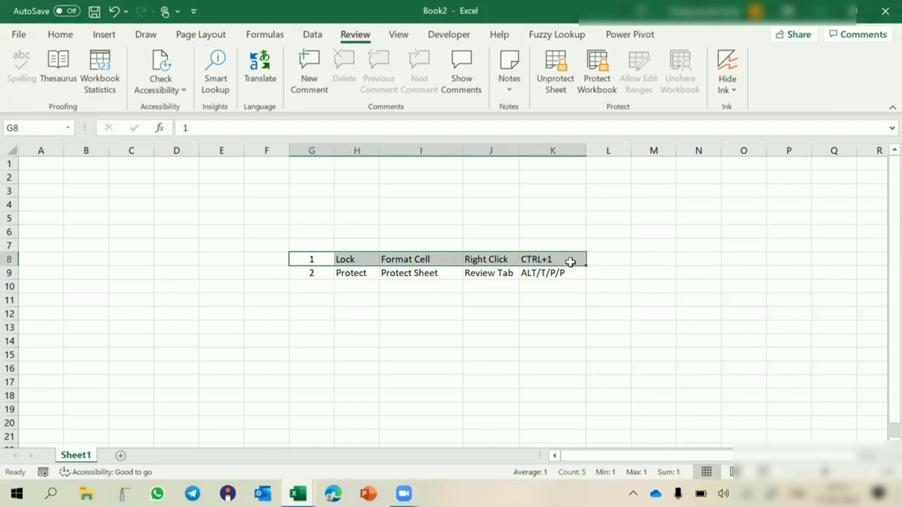
click(344, 260)
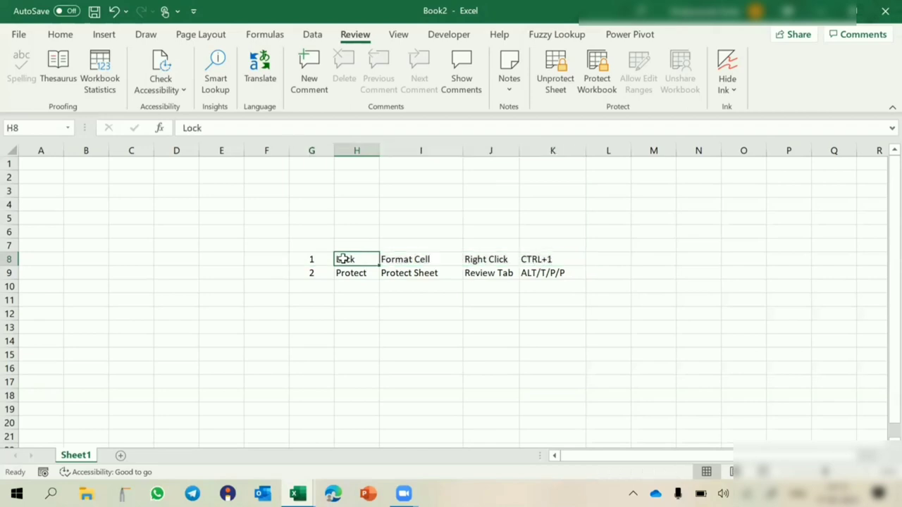
click(309, 275)
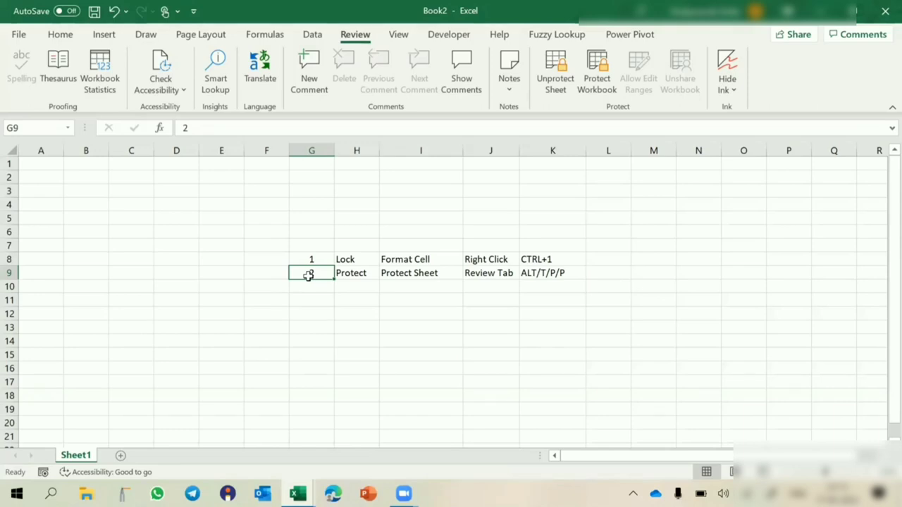
click(272, 210)
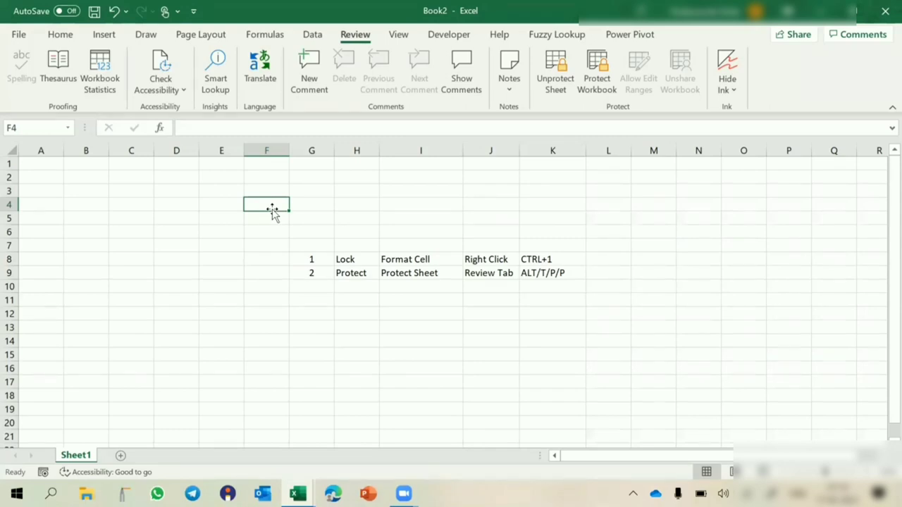
click(316, 203)
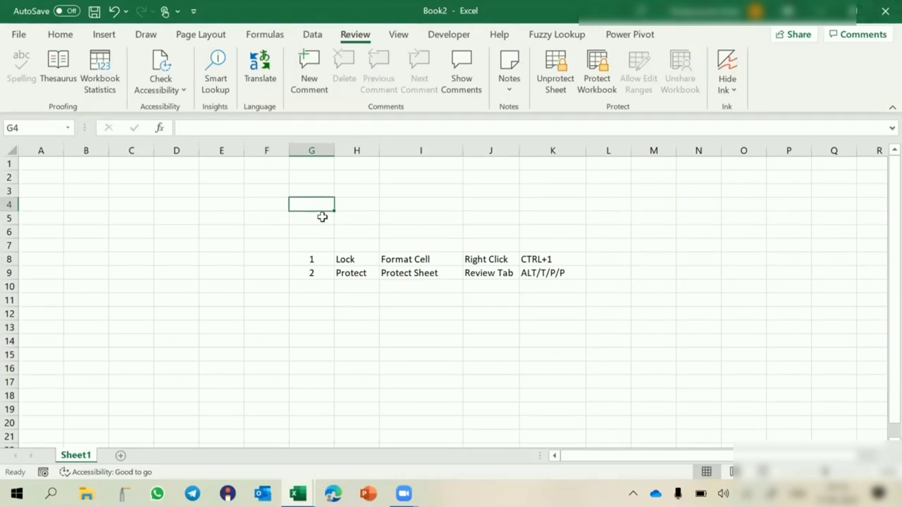
click(340, 260)
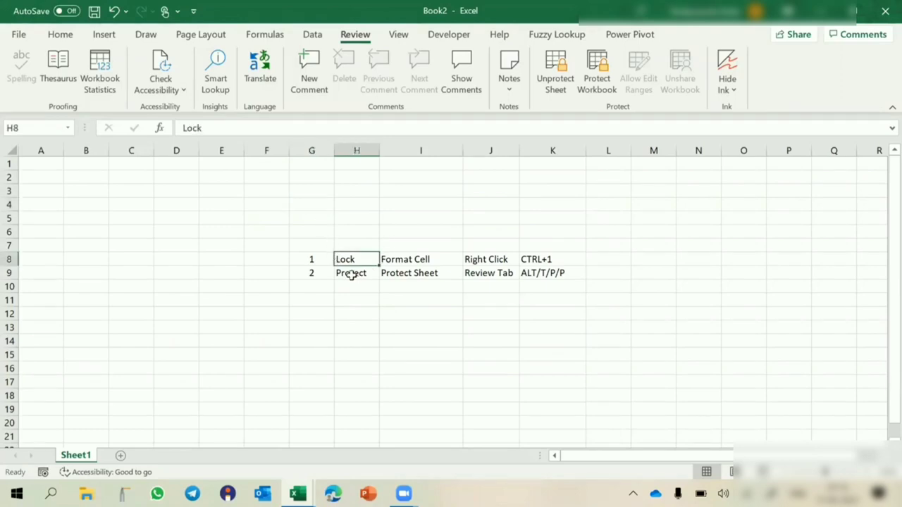
click(351, 275)
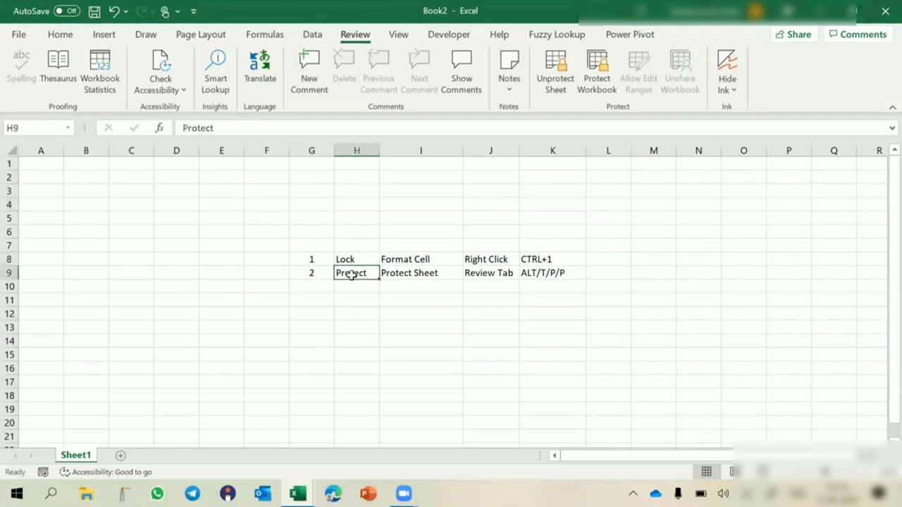
click(302, 195)
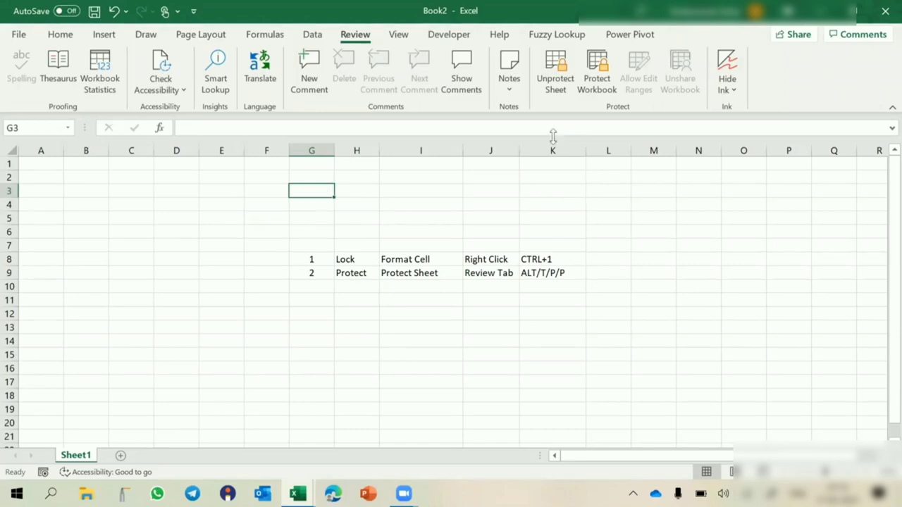
click(495, 222)
double_click(495, 222)
key(Return)
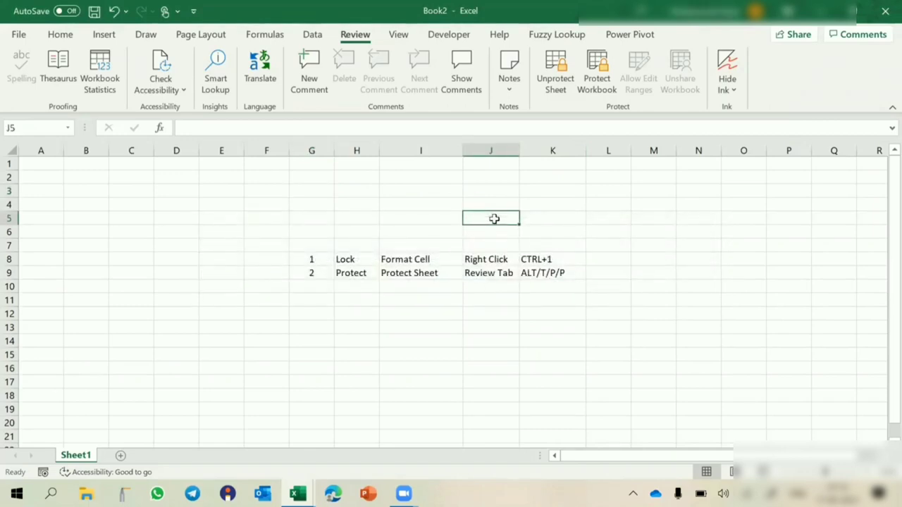
- Unprotect Sheet1 from the Review tab by submitting the password prompt
click(407, 363)
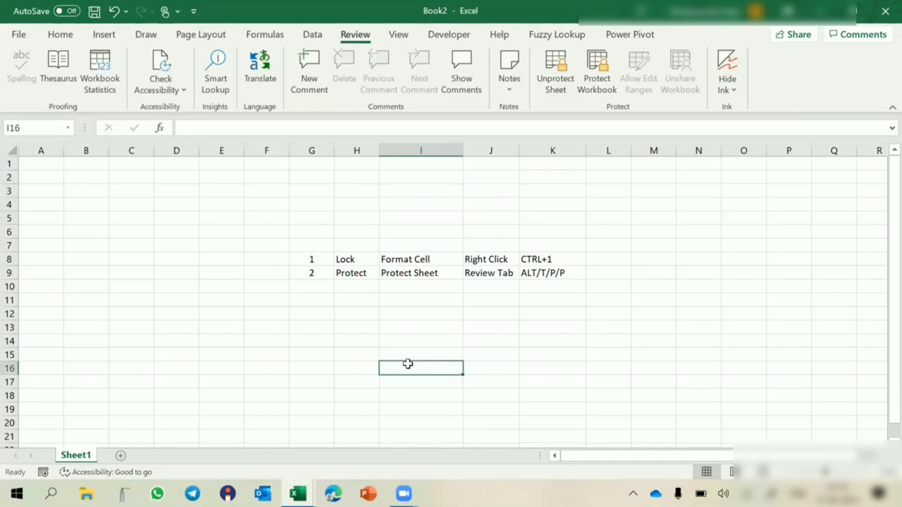
click(347, 259)
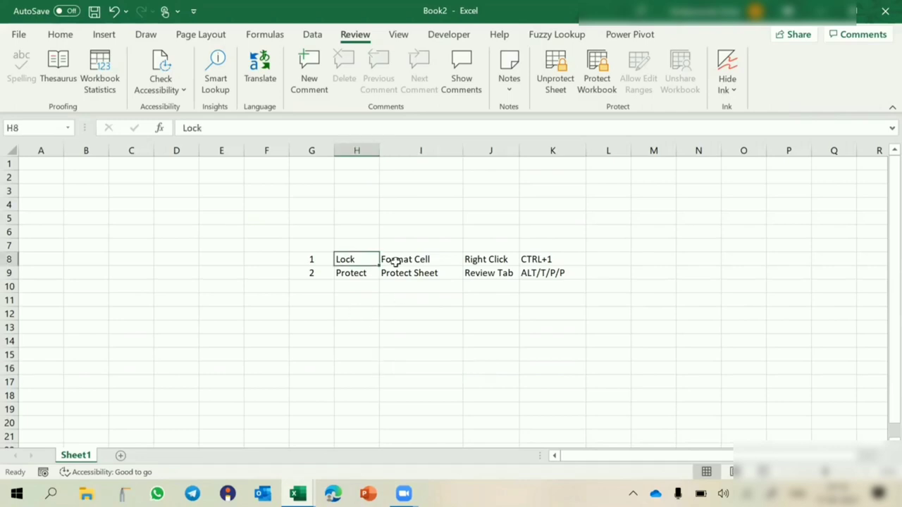
click(447, 236)
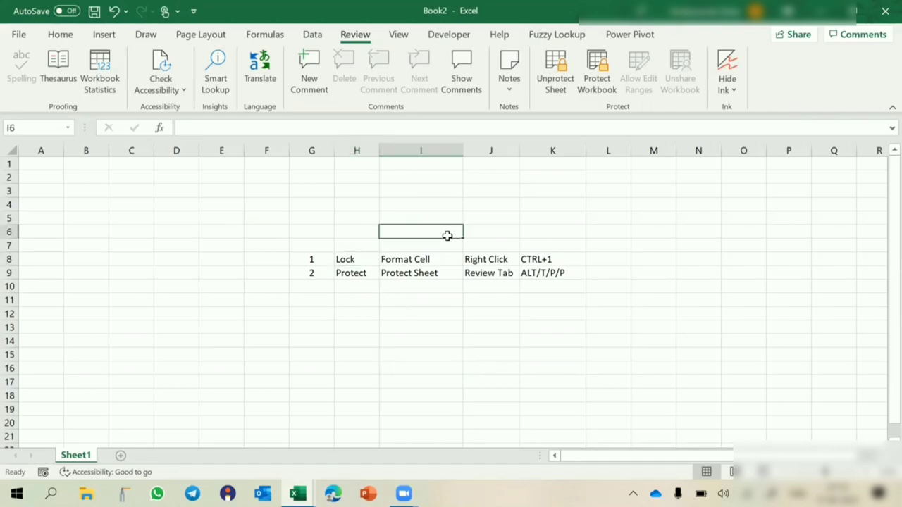
click(554, 74)
key(Return)
click(308, 274)
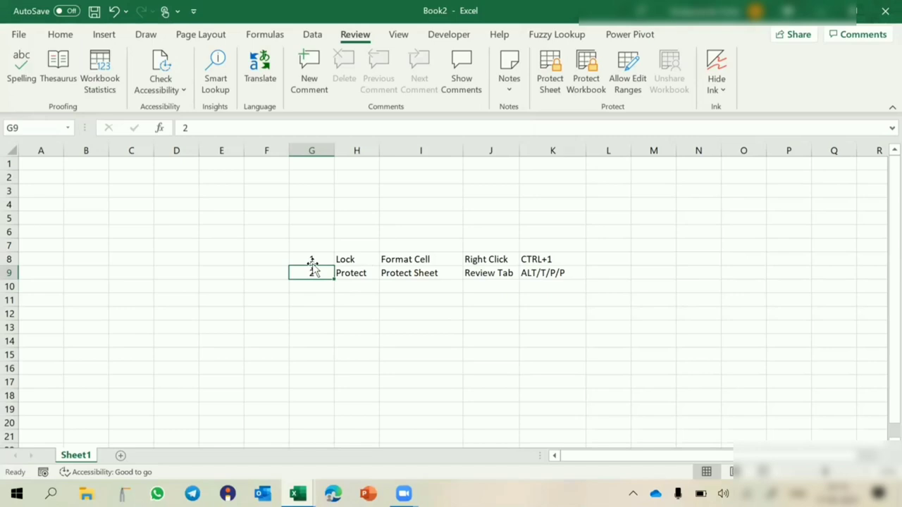
- Click through the list cells in G8:K9, then select the whole worksheet with Select All
click(300, 230)
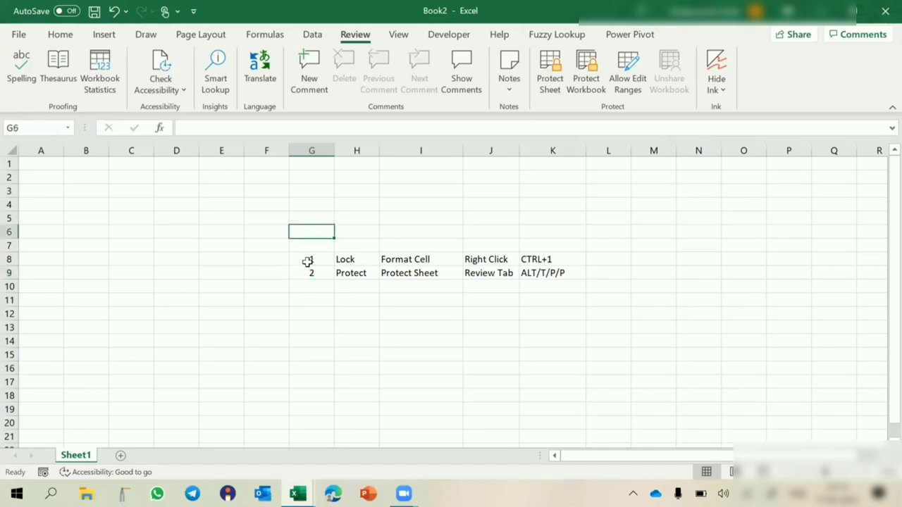
drag(308, 259, 525, 259)
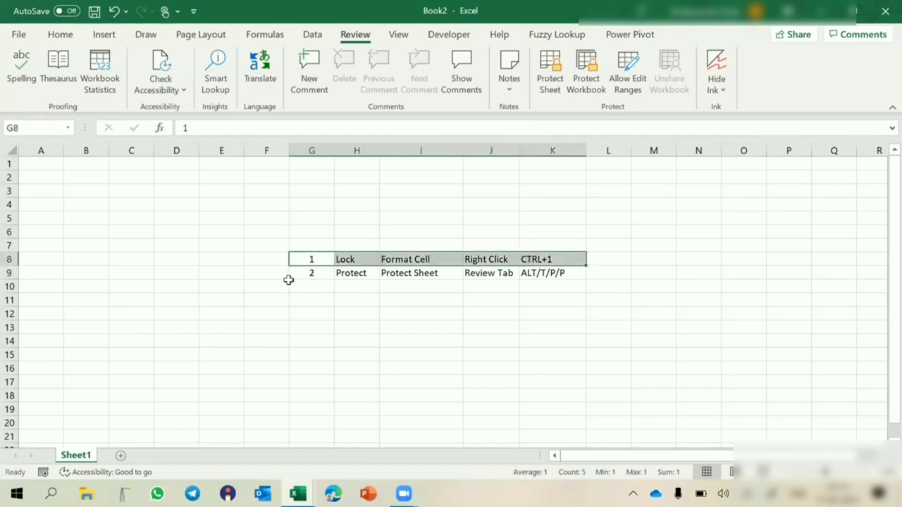
click(310, 275)
click(427, 260)
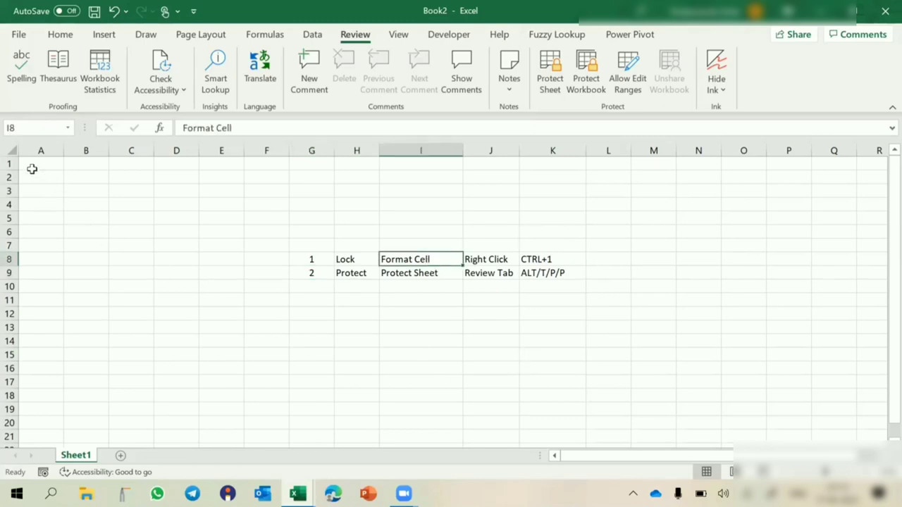
click(10, 152)
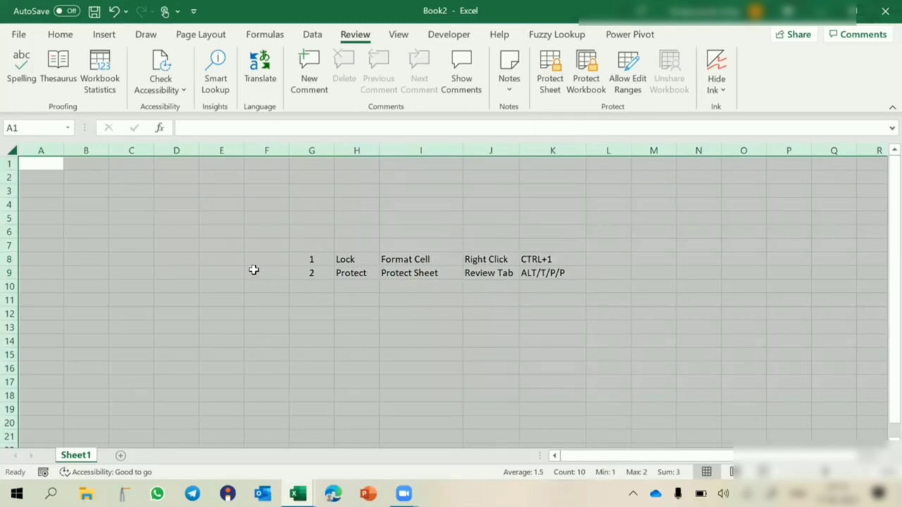
key(ctrl+1)
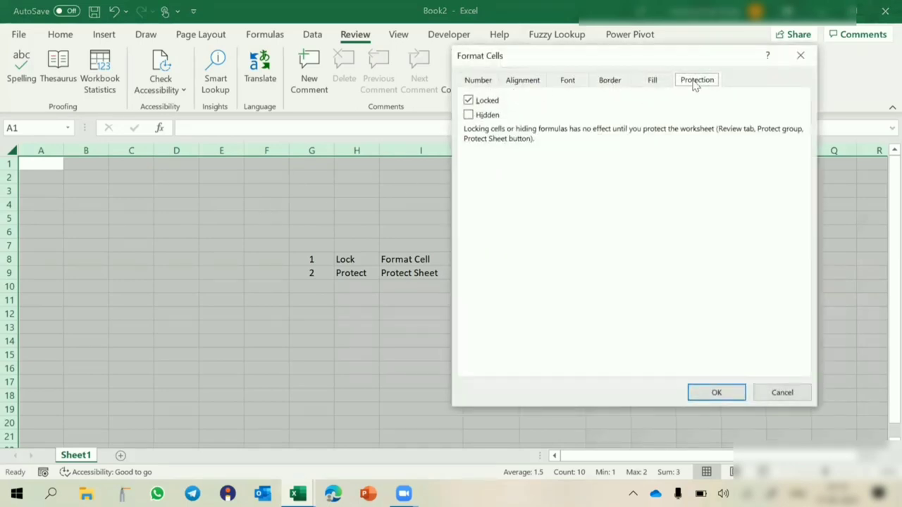
click(479, 112)
click(717, 393)
click(441, 362)
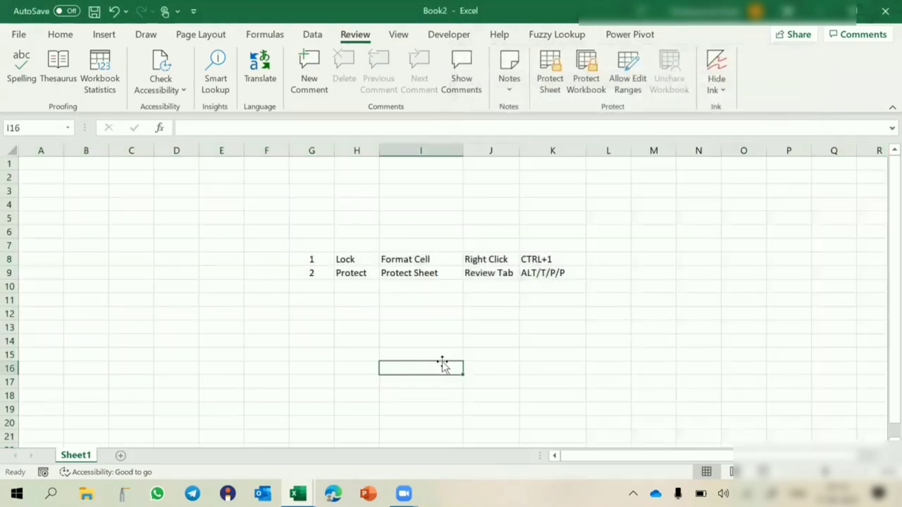
text(dfds)
key(Return)
text(dgfd)
key(Return)
text(dfgdf)
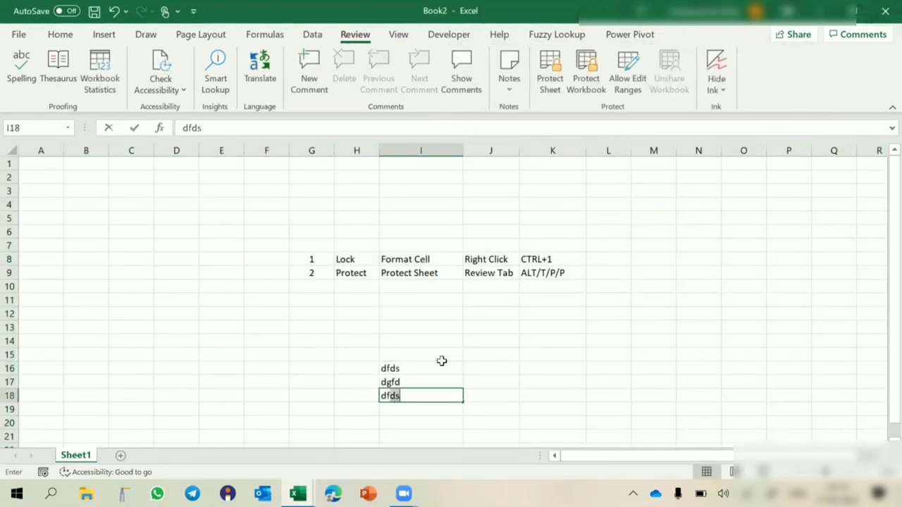
key(Return)
text(dfgdf)
key(Escape)
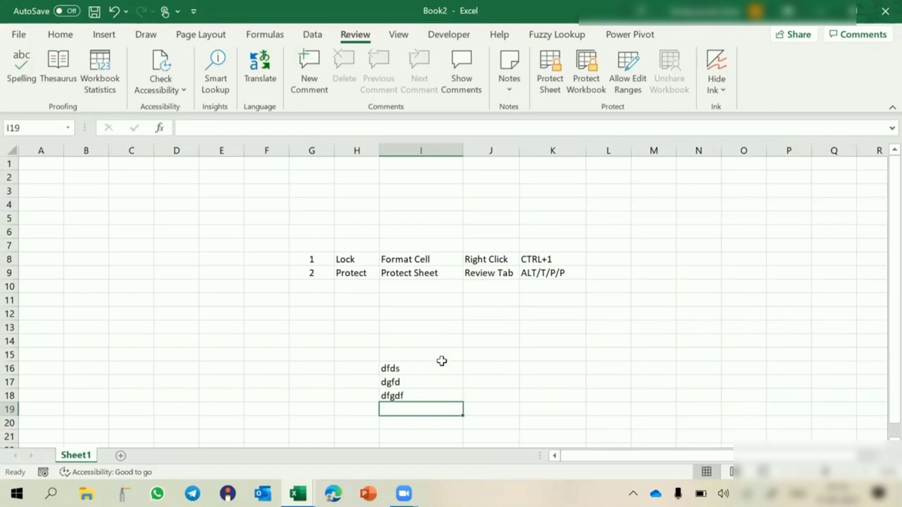
key(Up)
key(Up)
key(Up)
key(shift+Down)
key(shift+Down)
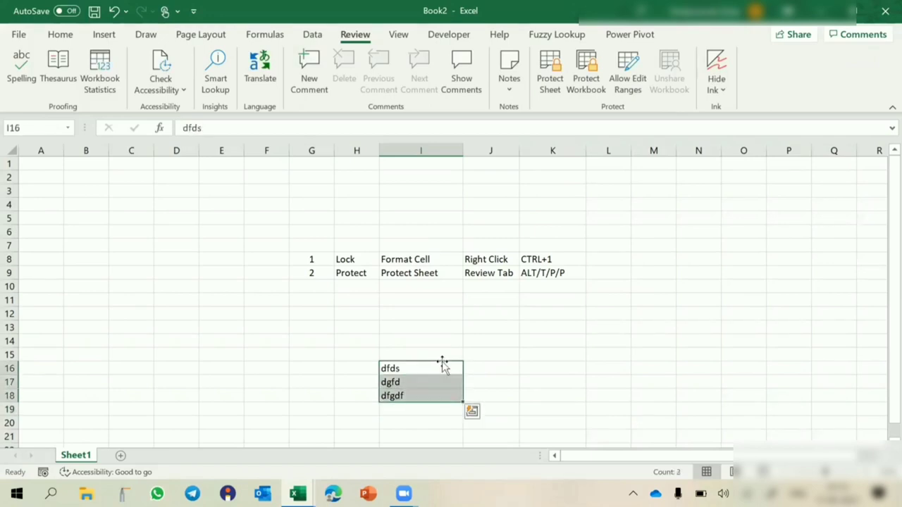
key(Delete)
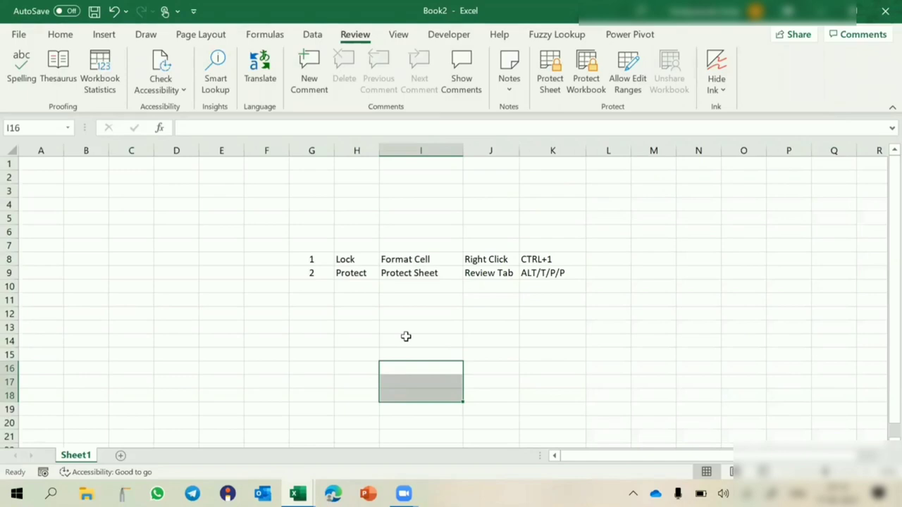
click(353, 276)
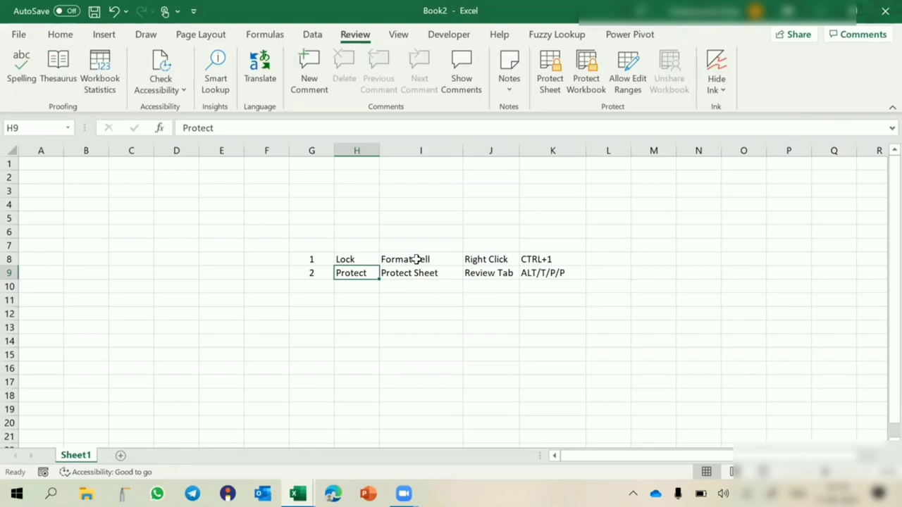
- Protect Sheet1 with a password, entering it twice to confirm
click(491, 204)
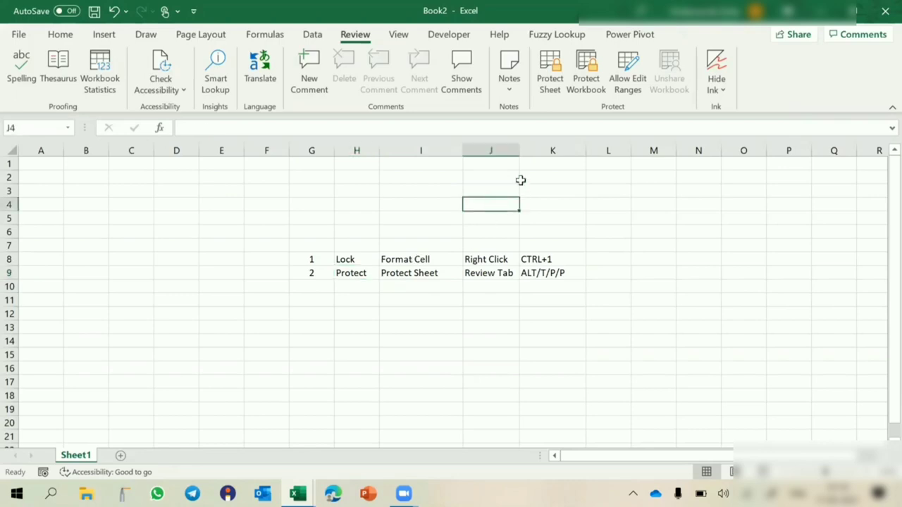
click(554, 81)
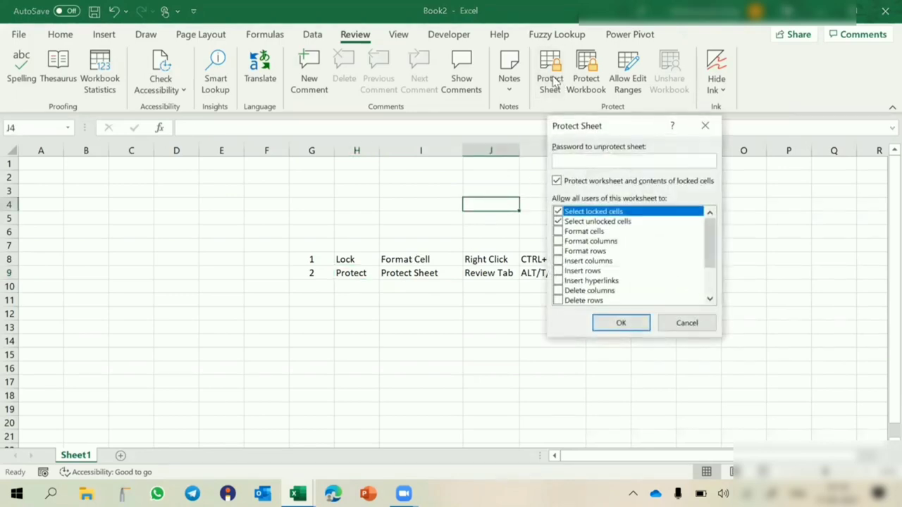
text(123)
key(Return)
text(1)
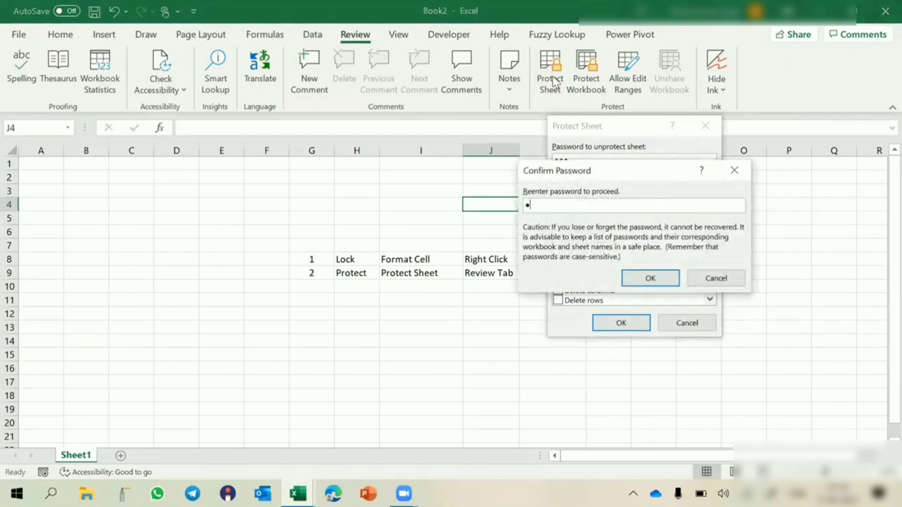
text(23)
key(Return)
- Try editing cell H11 and dismiss the protected-sheet warning
click(347, 301)
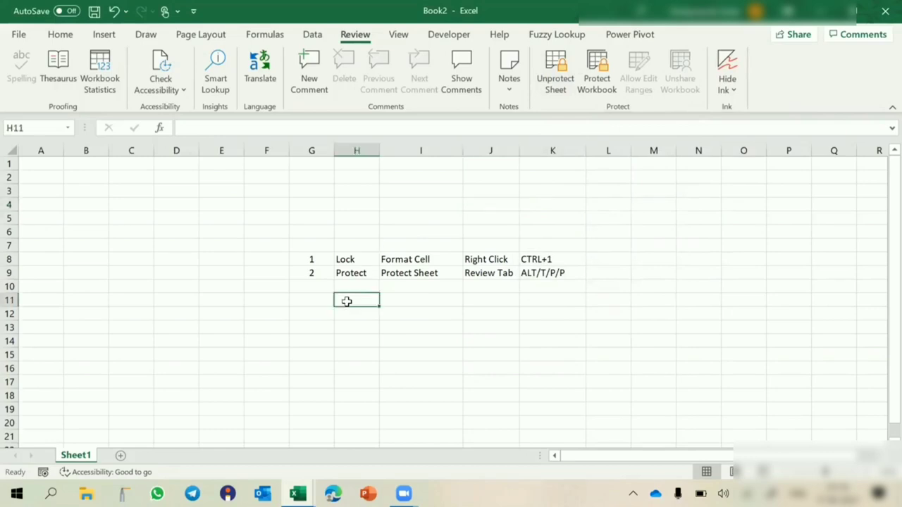
double_click(347, 301)
key(Return)
- Add a new blank worksheet to the workbook
drag(312, 261, 487, 261)
click(122, 418)
click(120, 455)
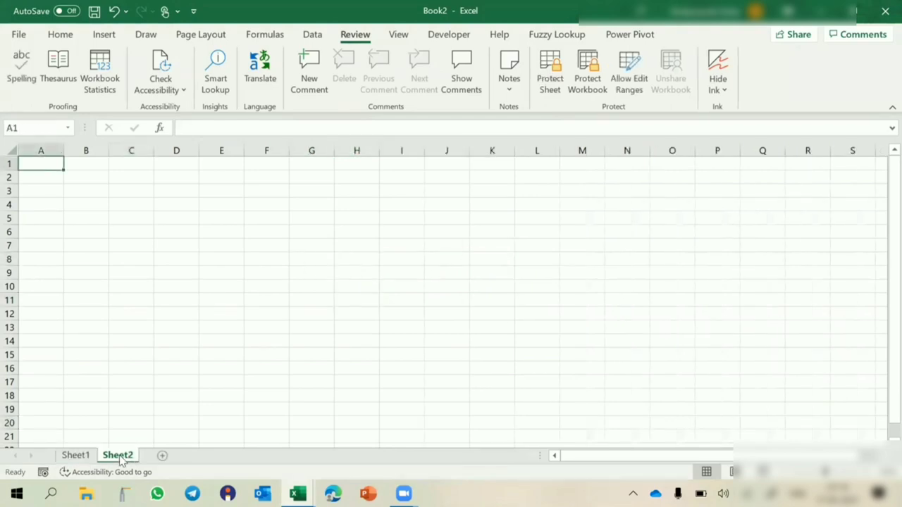
- Fill F4:J16 yellow and give every cell in it All Borders
drag(254, 205, 449, 368)
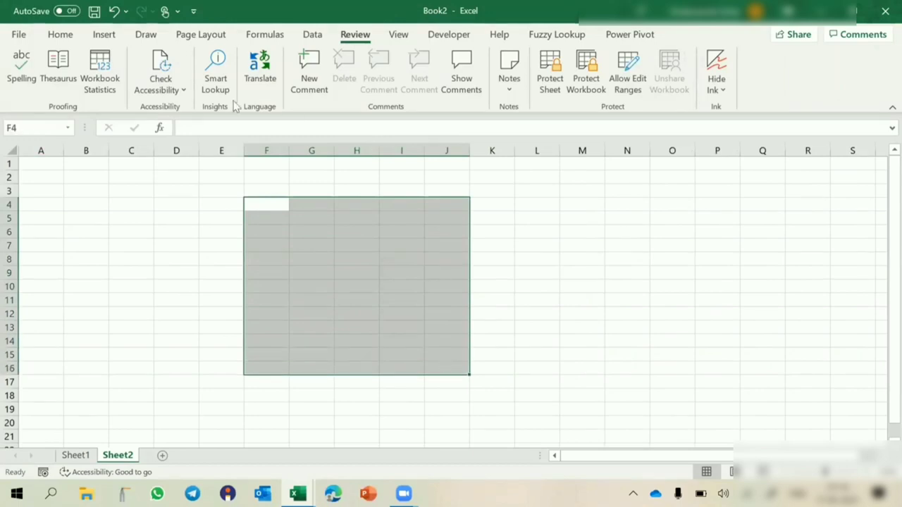
click(64, 37)
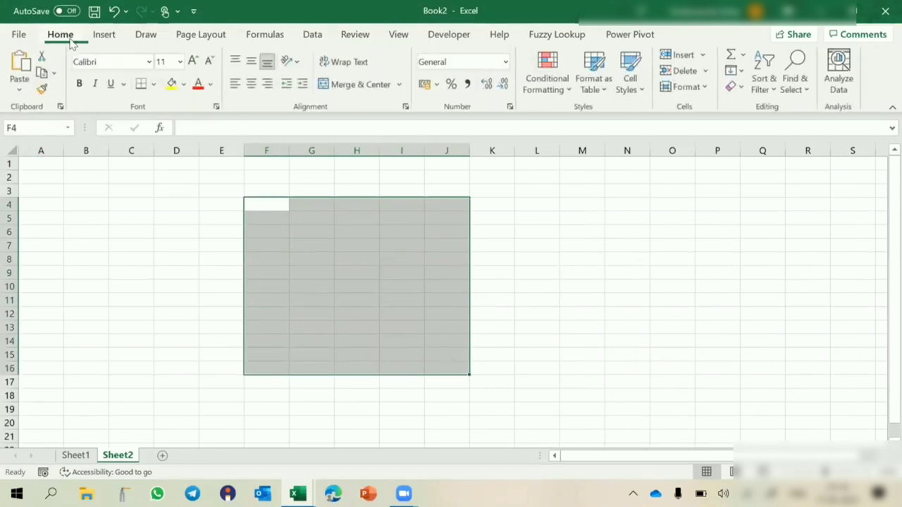
click(171, 83)
click(153, 84)
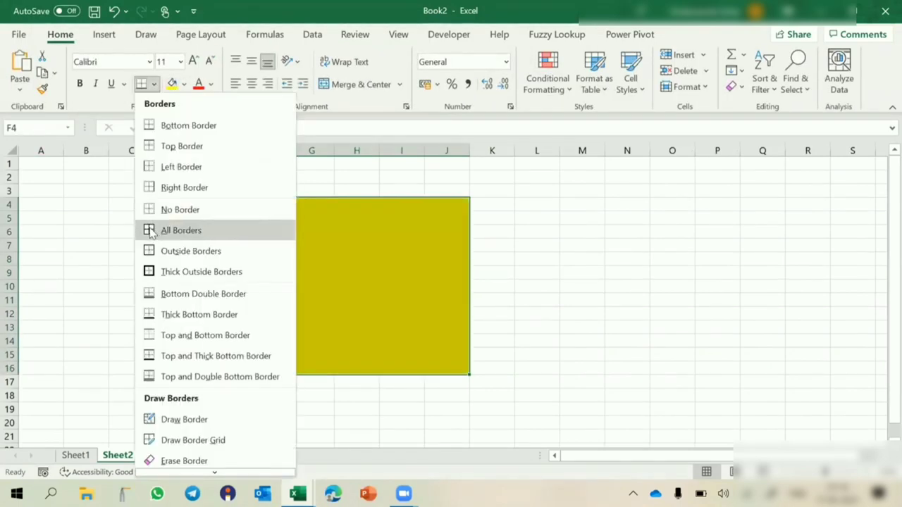
click(155, 231)
- Deselect the yellow block and go back to Sheet1 with the protection notes
click(342, 243)
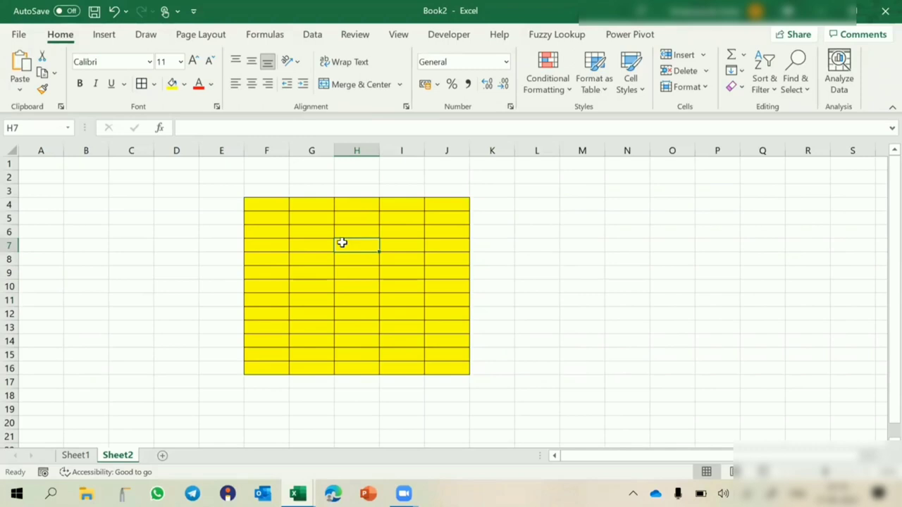
click(652, 201)
click(147, 218)
click(122, 332)
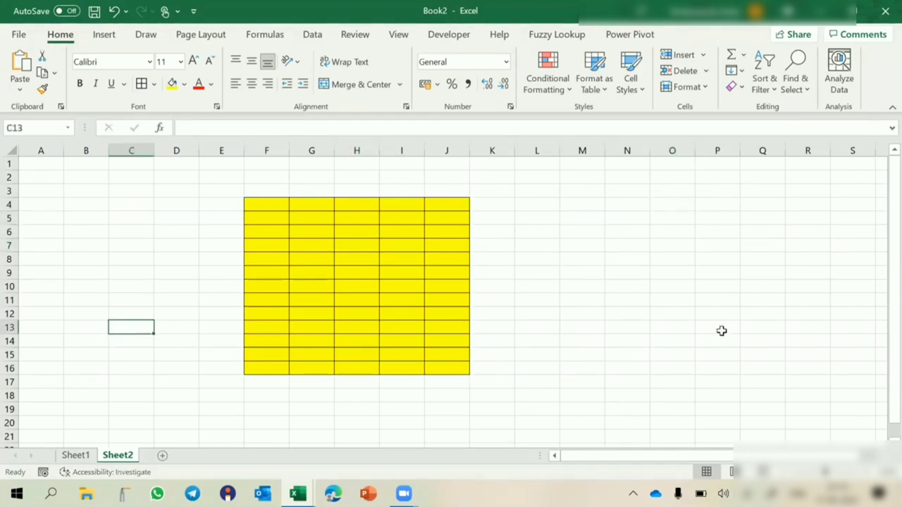
click(721, 330)
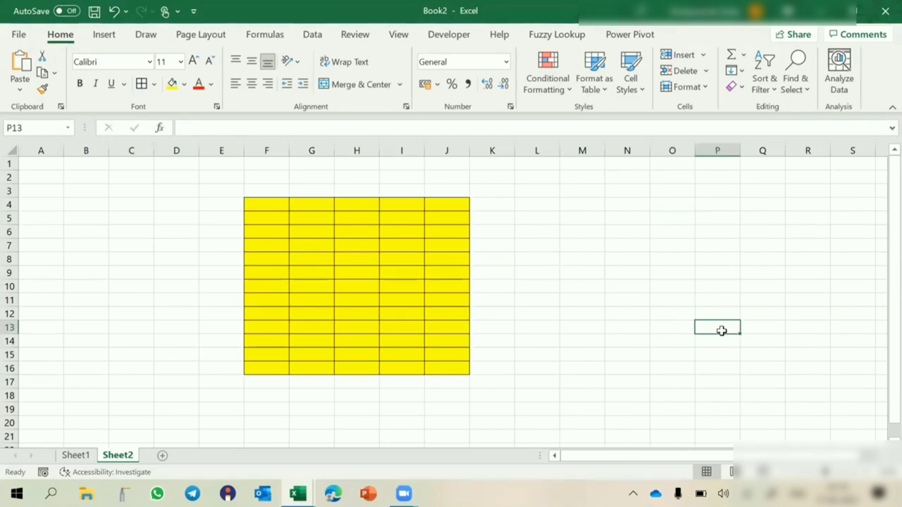
click(74, 456)
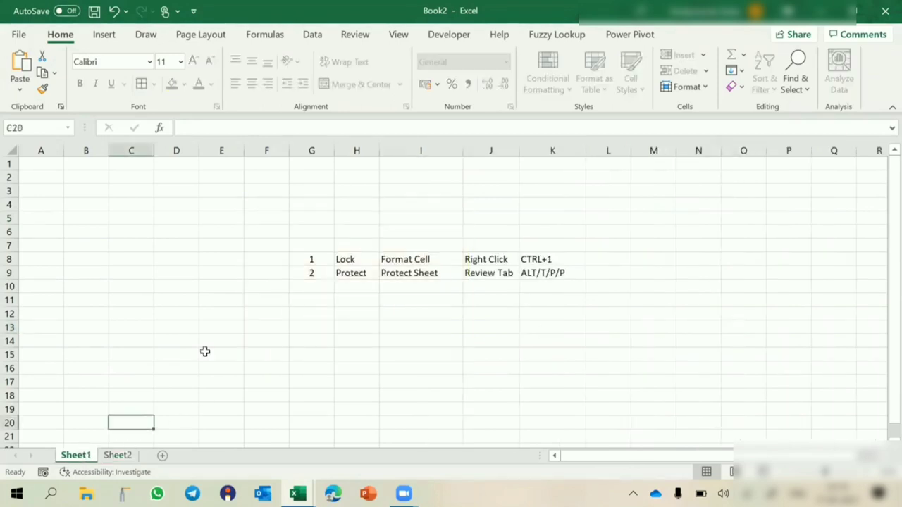
- On Sheet2, select the whole sheet and keep its cells marked Locked
click(313, 260)
key(ctrl+Page_Down)
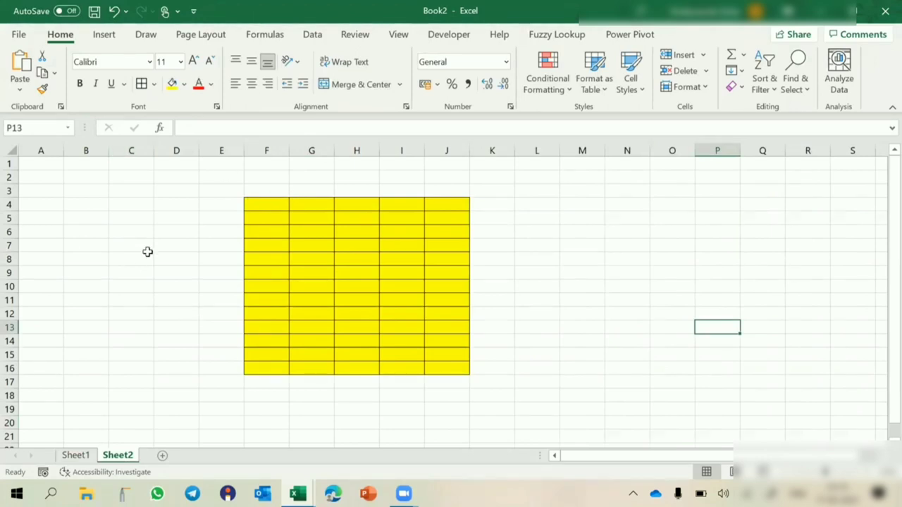
click(9, 151)
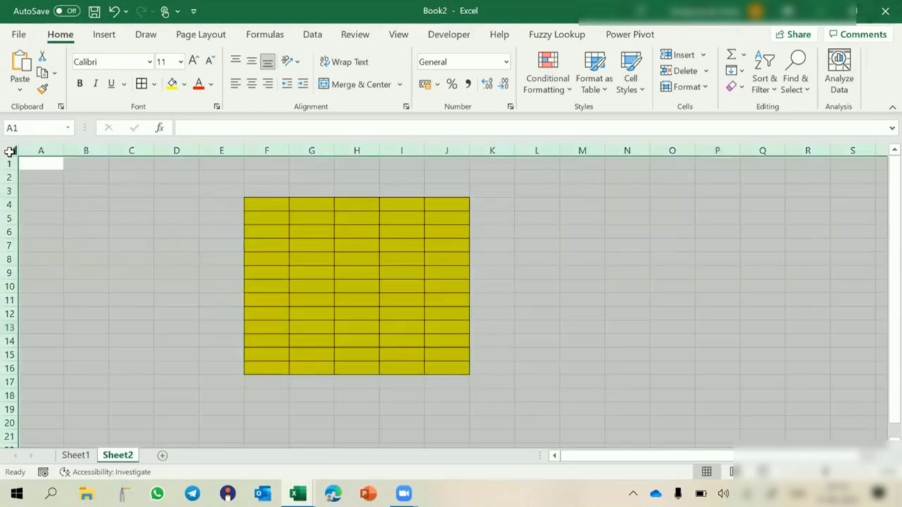
key(ctrl+1)
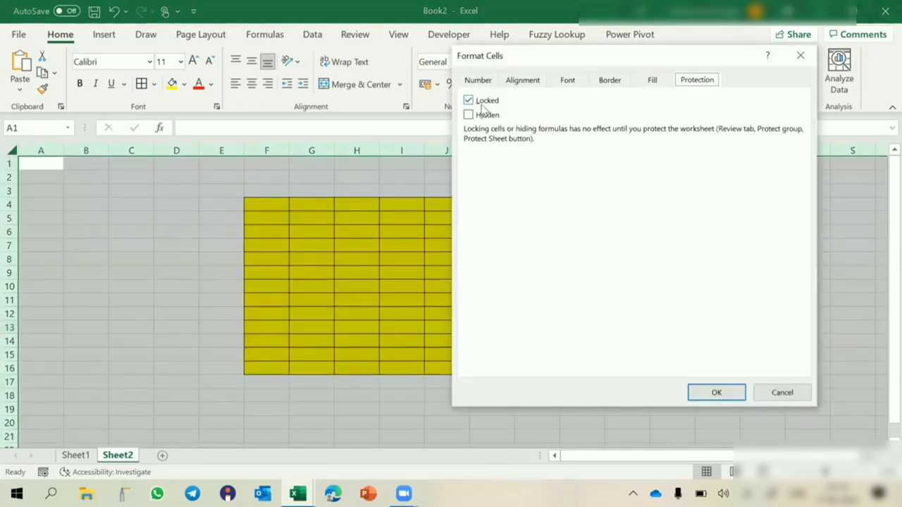
click(483, 105)
key(Return)
- Clear the Locked option for the yellow F4:J16 table
drag(272, 204, 447, 363)
key(ctrl+1)
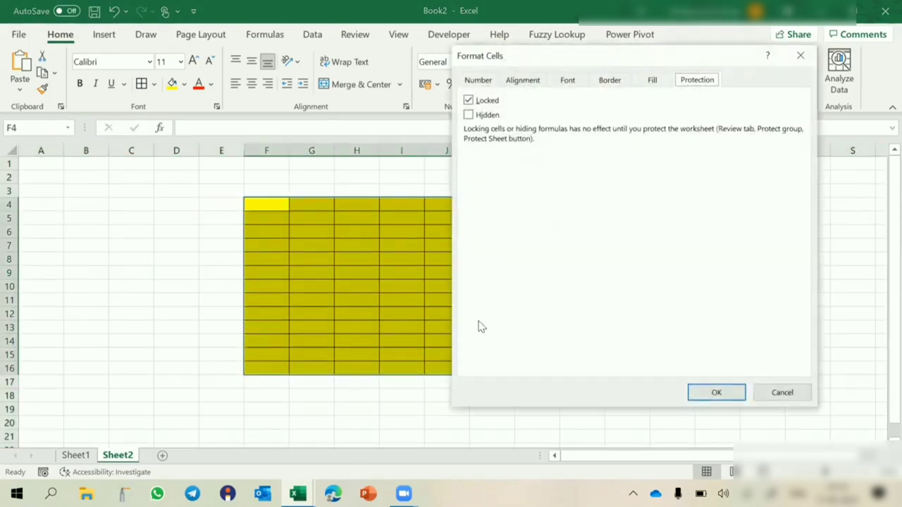
click(487, 103)
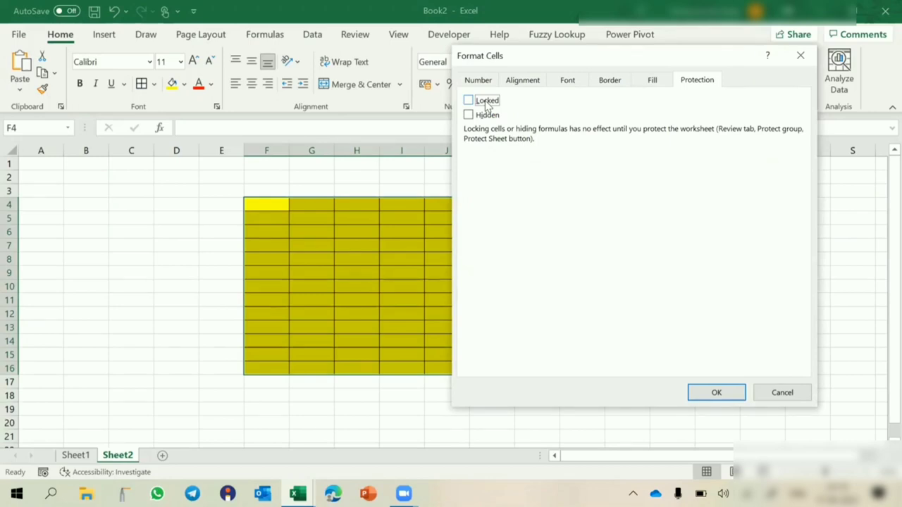
click(715, 393)
click(572, 302)
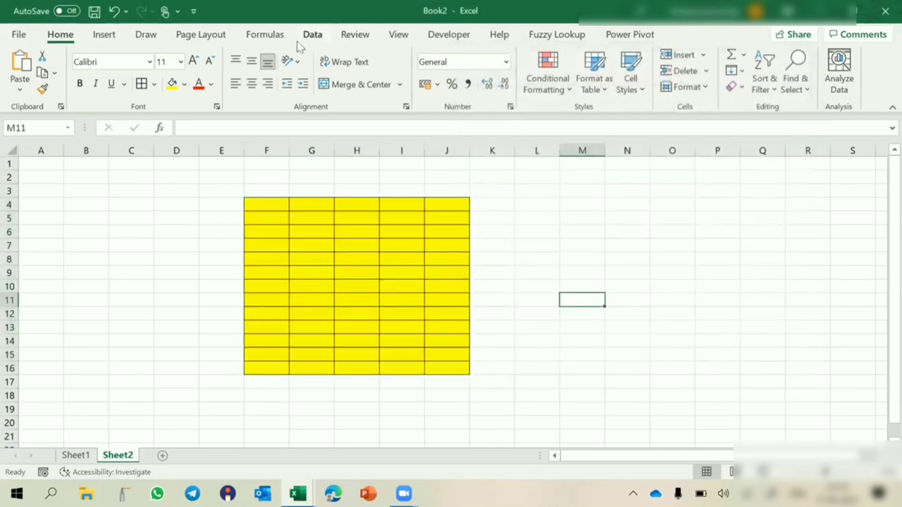
- Protect Sheet2 with a password, entering it twice to confirm
click(347, 38)
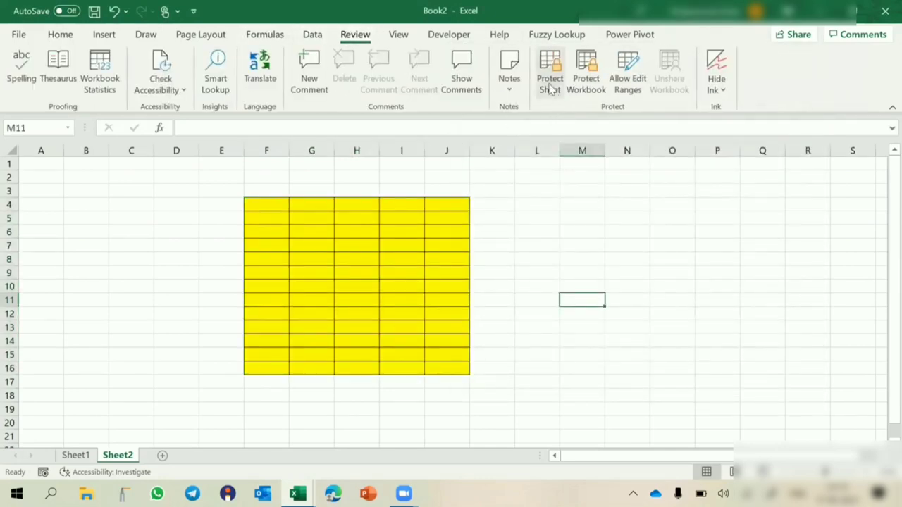
click(549, 85)
text(123)
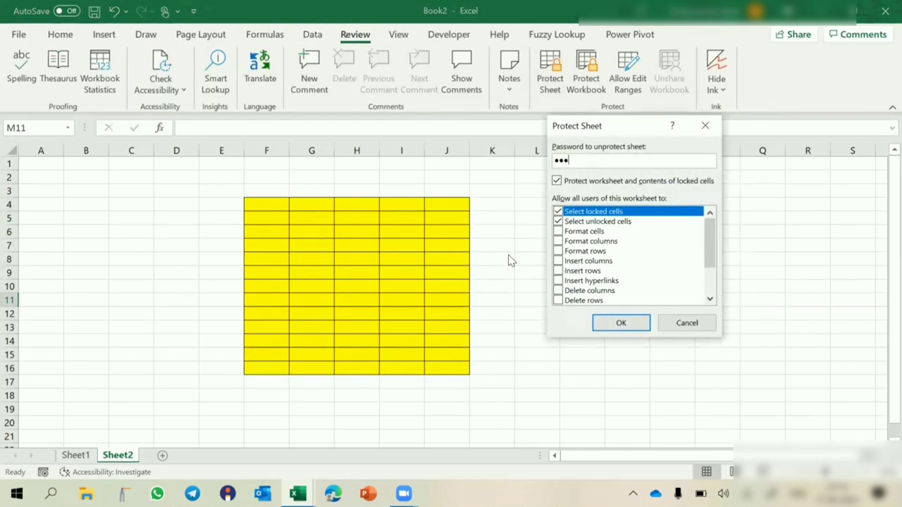
key(Return)
text(123)
key(Return)
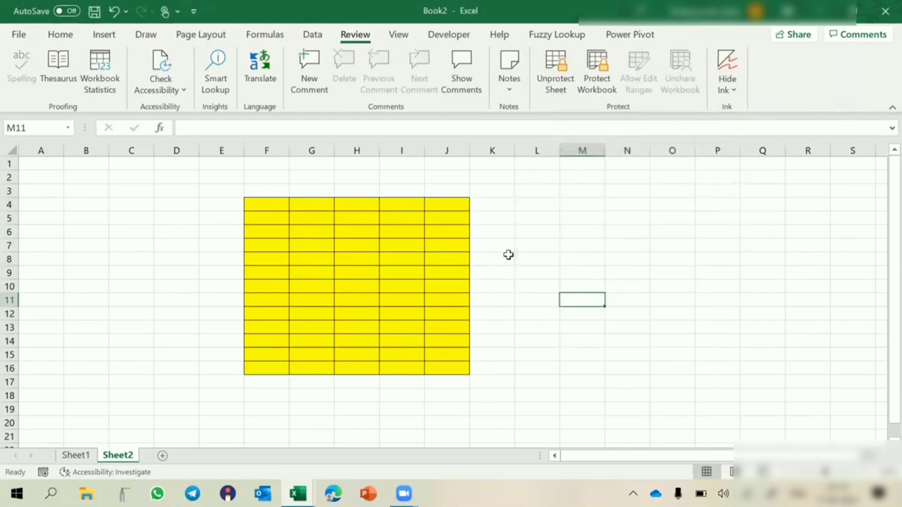
- Try editing two locked cells outside the table, dismiss the warnings, then pick G8
click(595, 261)
double_click(595, 260)
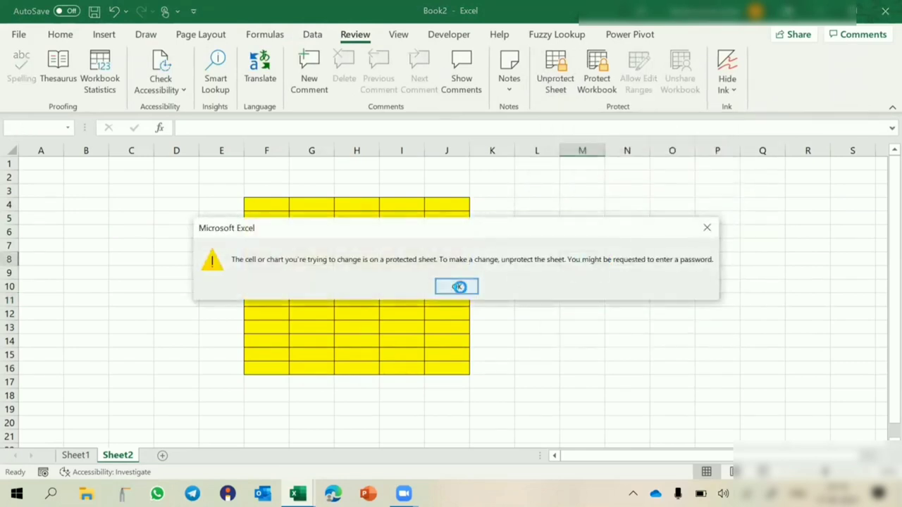
click(457, 286)
double_click(591, 342)
click(458, 286)
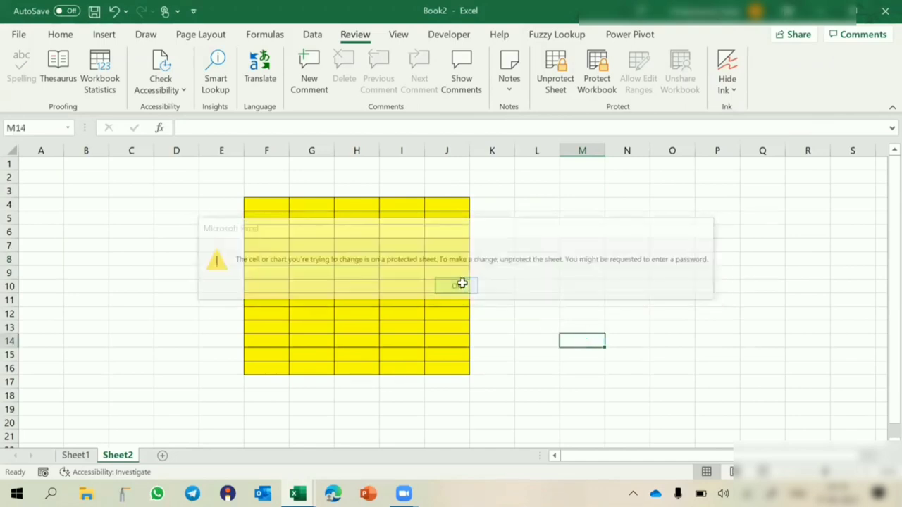
click(294, 260)
- Type test entries (vvcxv, cbcb, cbvc, cvb, …) into G8:G15 of the yellow table
text(vvcxv)
key(Return)
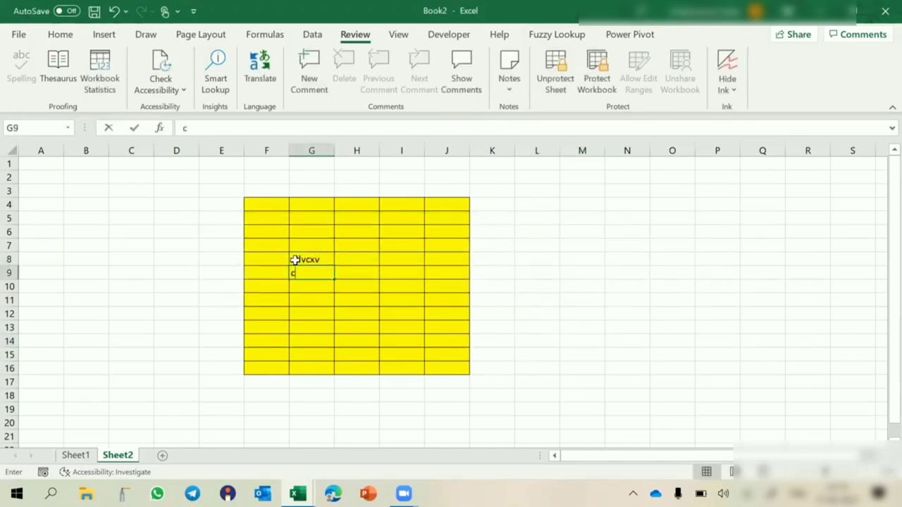
text(cbcb)
key(Return)
text(cbvc)
key(Return)
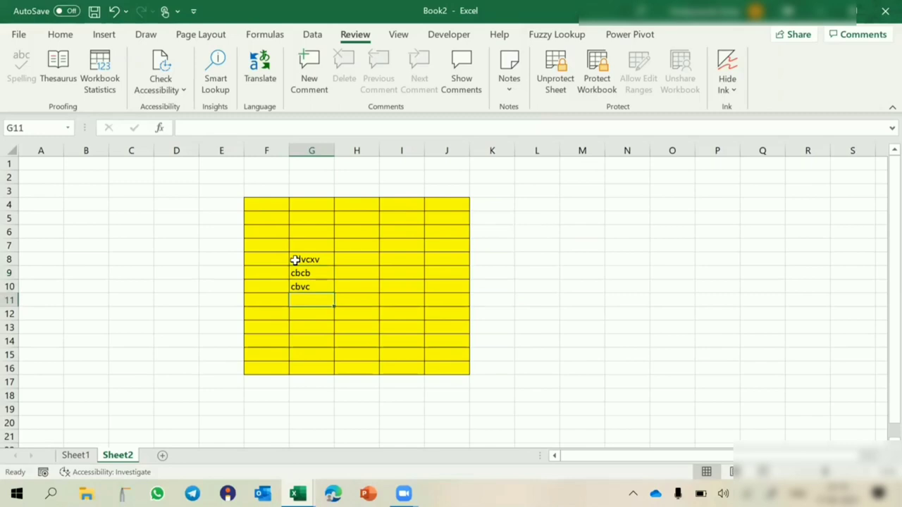
text(cvb)
key(Return)
text(cbvc)
key(Return)
text(cvbvc)
key(Return)
text(cvbvc)
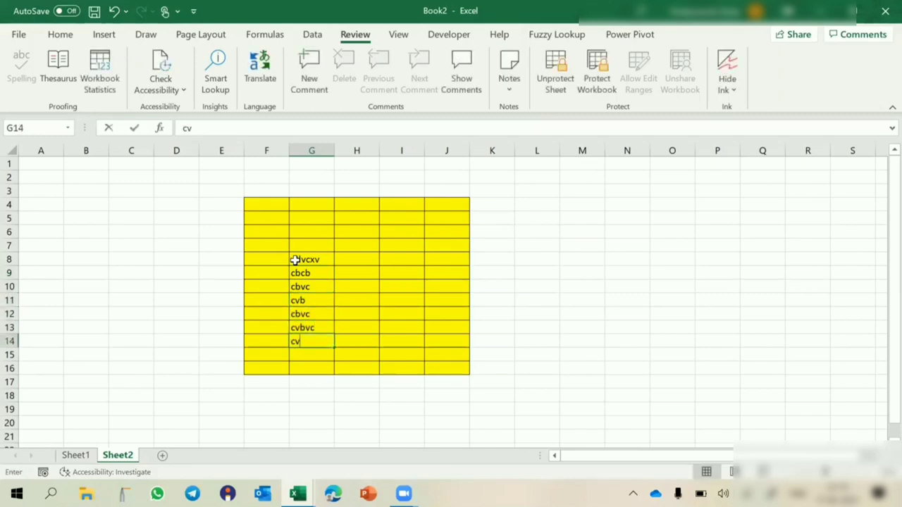
key(Return)
text(cvb)
key(Return)
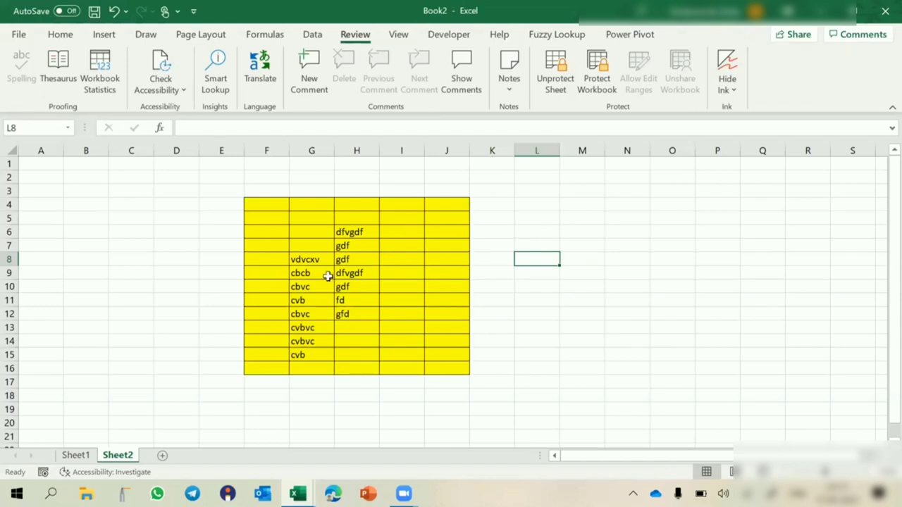
- Add a new Sheet3 and type test entries like sfdd and sdf down column F
key(shift+F11)
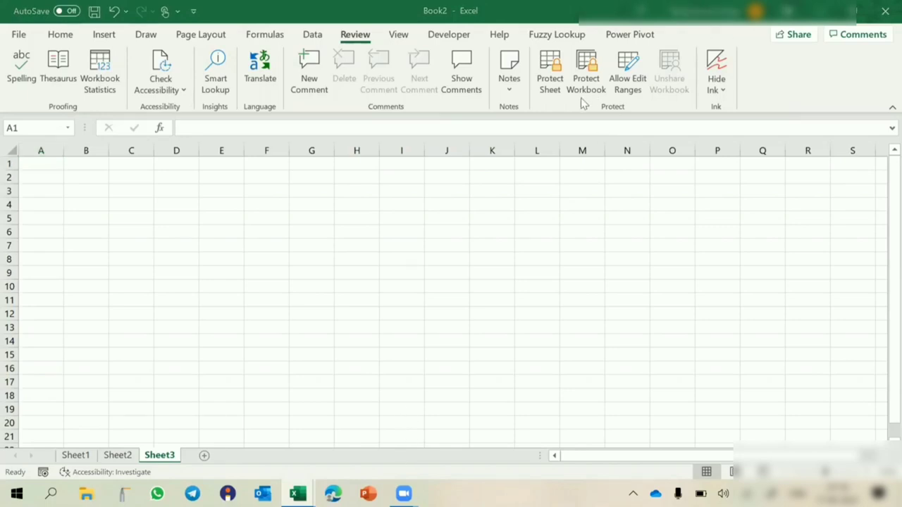
click(267, 232)
text(sfdd)
key(Return)
key(Return)
text(sdf)
key(Return)
text(sdf)
key(Return)
text(f ds)
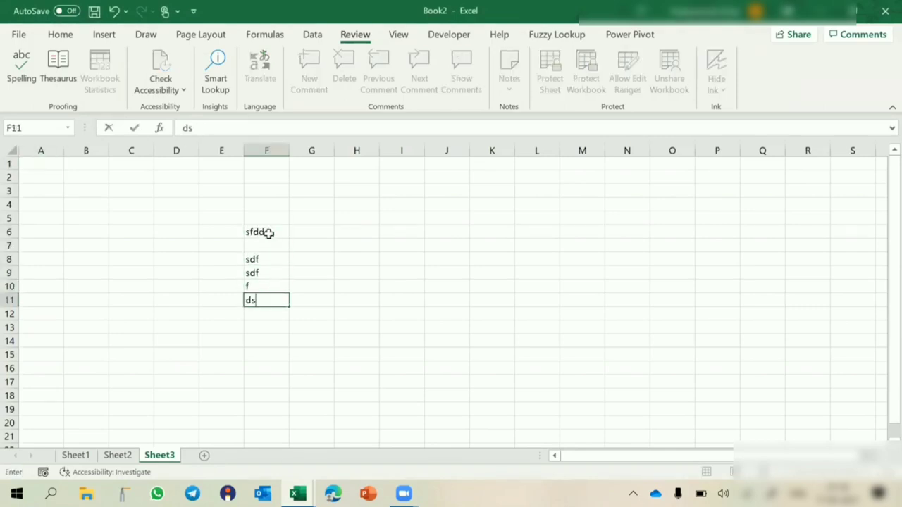
click(344, 256)
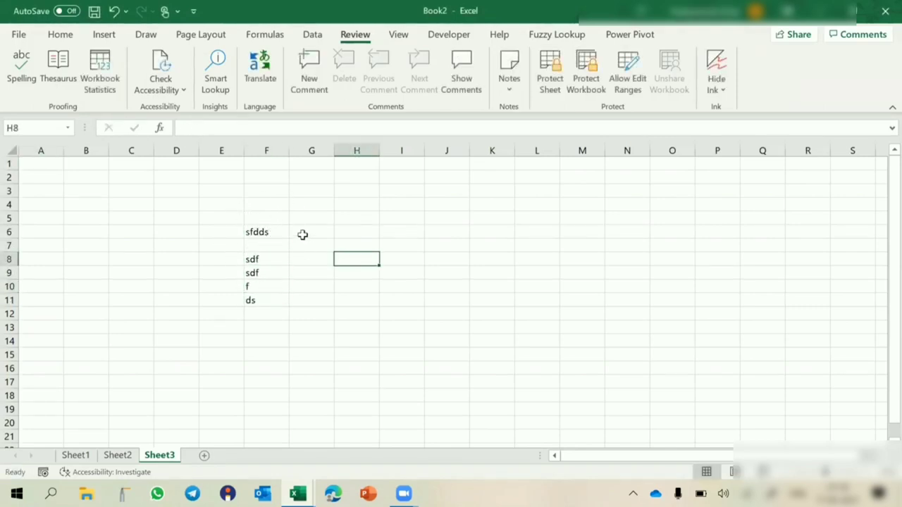
- Copy the numbered notes in G8:J9 on Sheet1
click(117, 455)
click(77, 455)
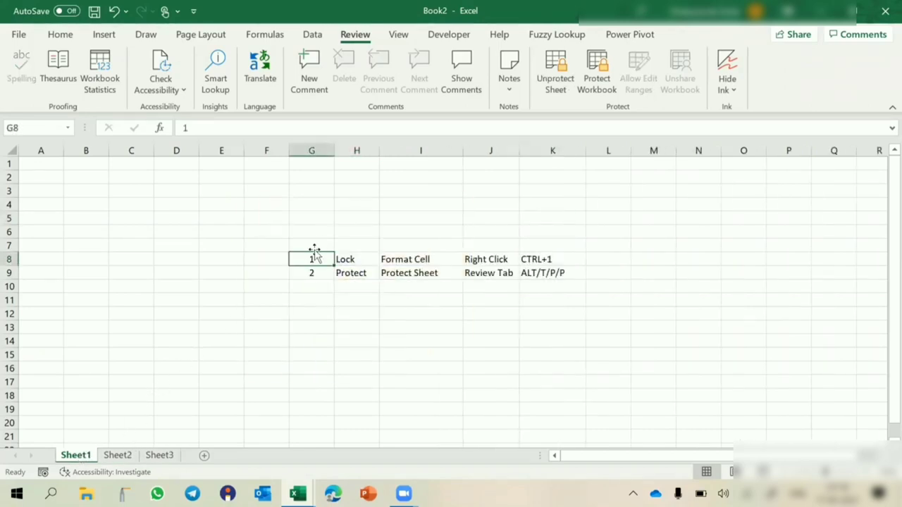
drag(314, 255, 517, 270)
key(ctrl+c)
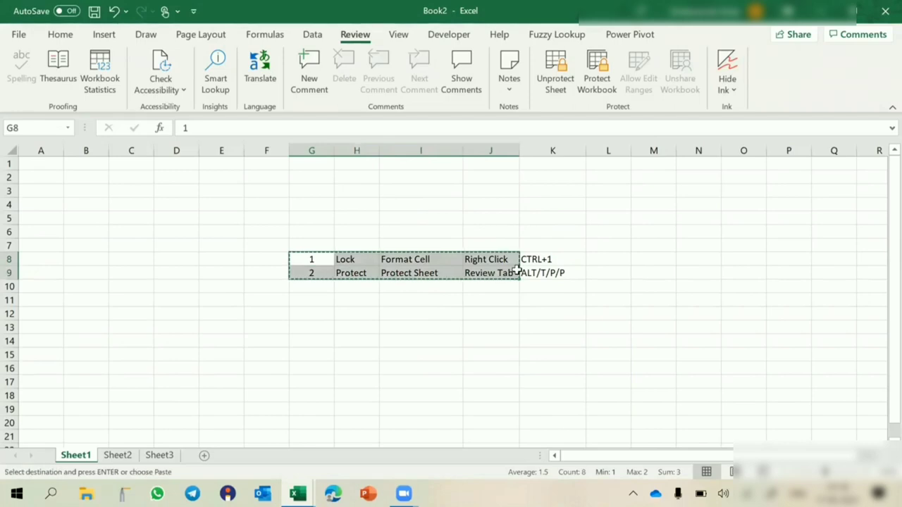
- Select F4:I12 on Sheet2, deselect it, and go to Sheet3
click(112, 457)
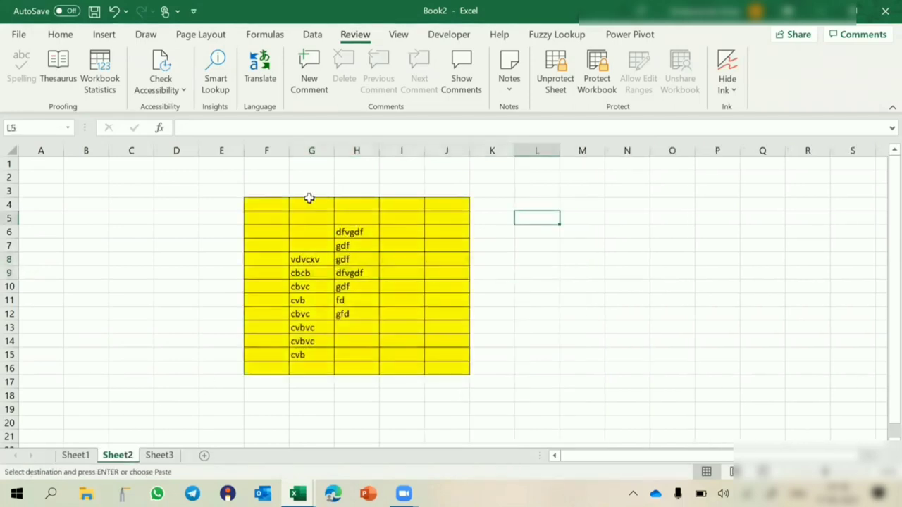
drag(263, 205, 392, 316)
click(222, 406)
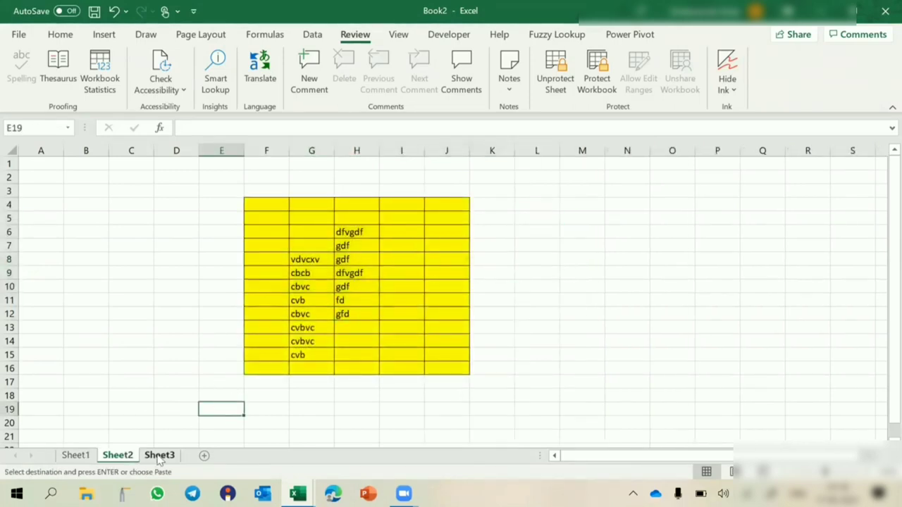
click(159, 455)
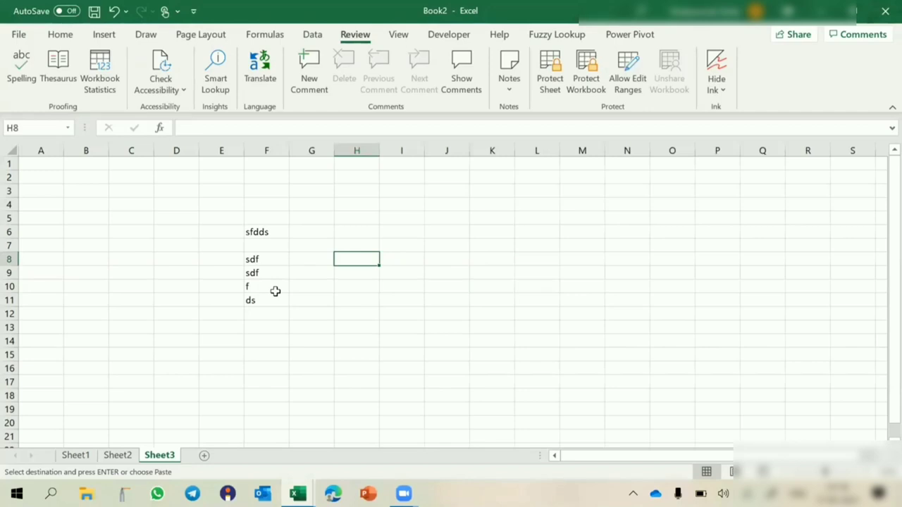
- Keep all of Sheet3's cells Locked and open the Protect Sheet dialog
click(12, 152)
key(ctrl+1)
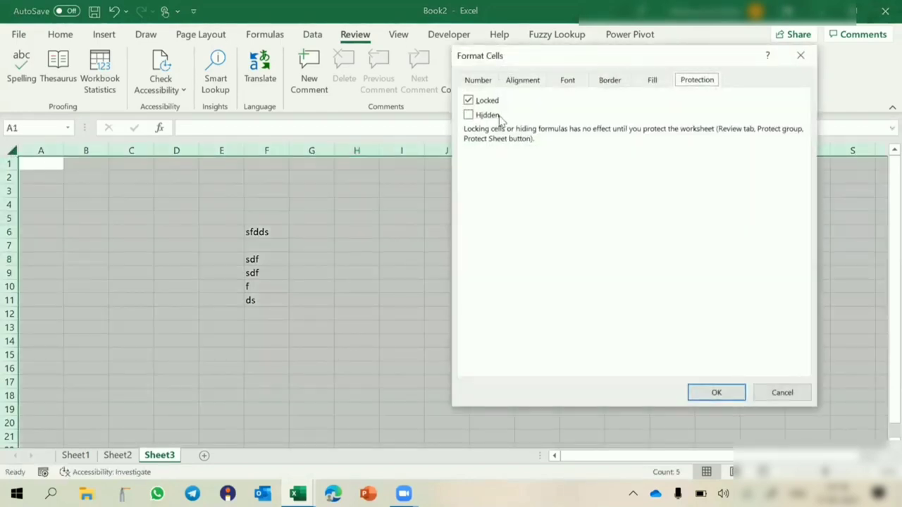
click(719, 396)
click(540, 315)
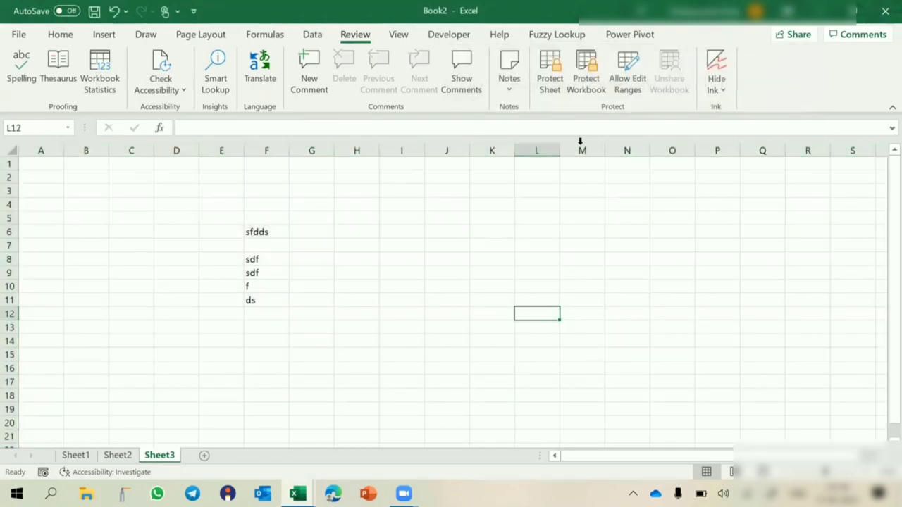
click(552, 84)
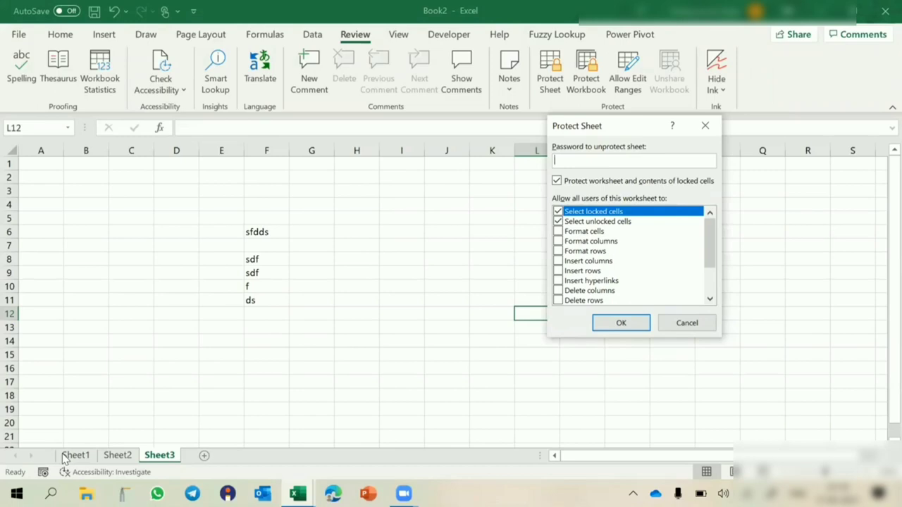
- Untick Select locked cells and protect Sheet3 with a password entered twice
click(558, 211)
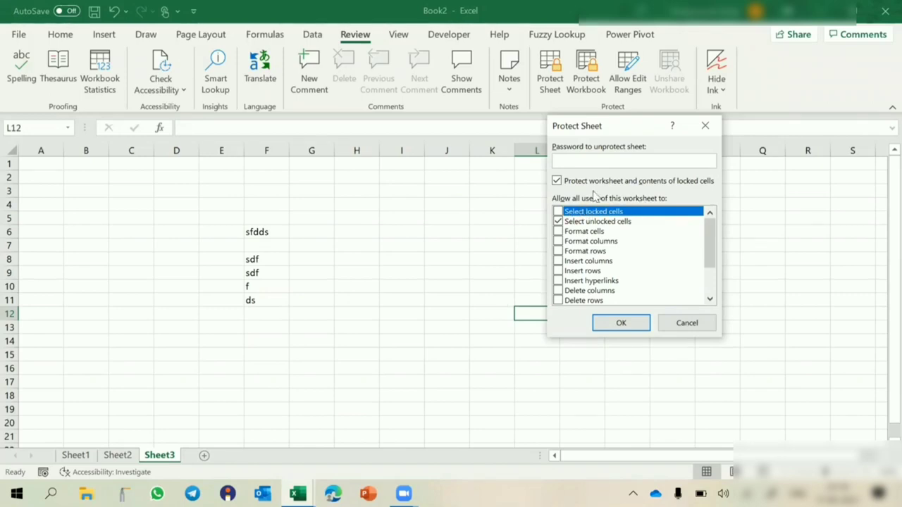
click(612, 161)
text(123)
key(Return)
text(123)
key(Return)
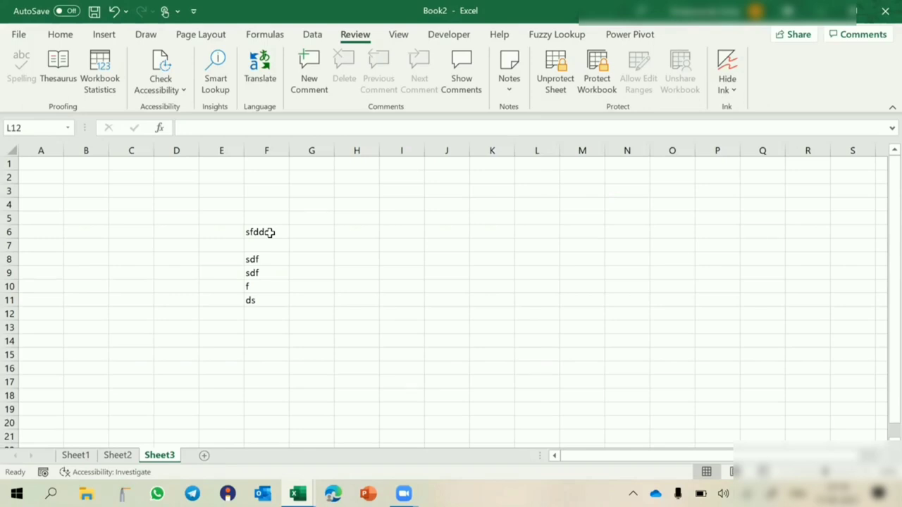
click(553, 76)
text(123)
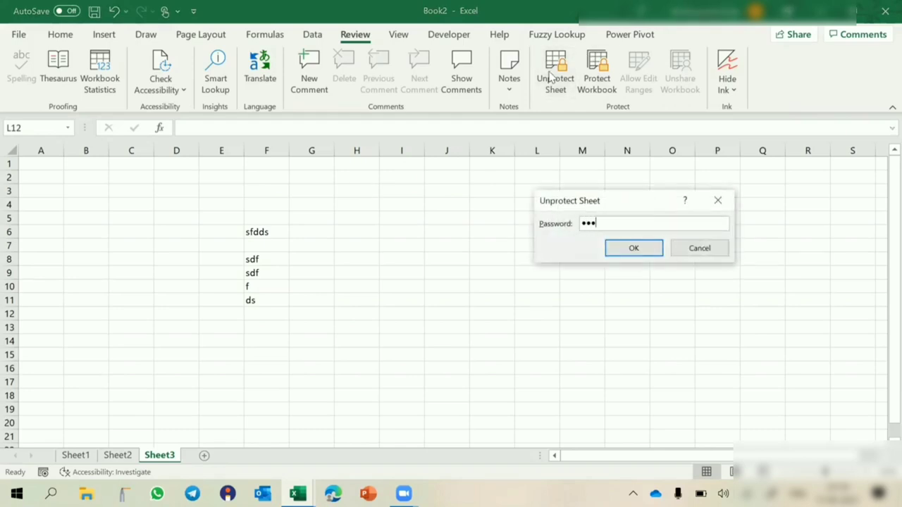
key(Return)
click(554, 81)
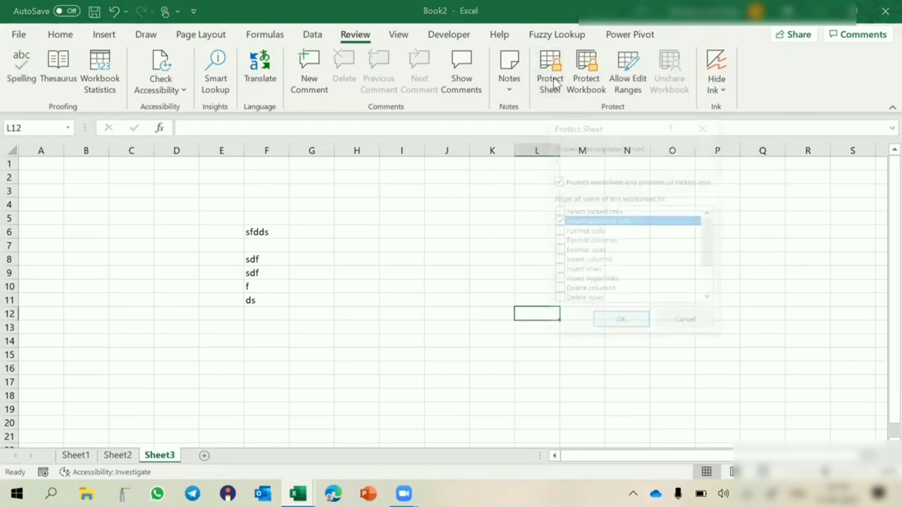
click(559, 211)
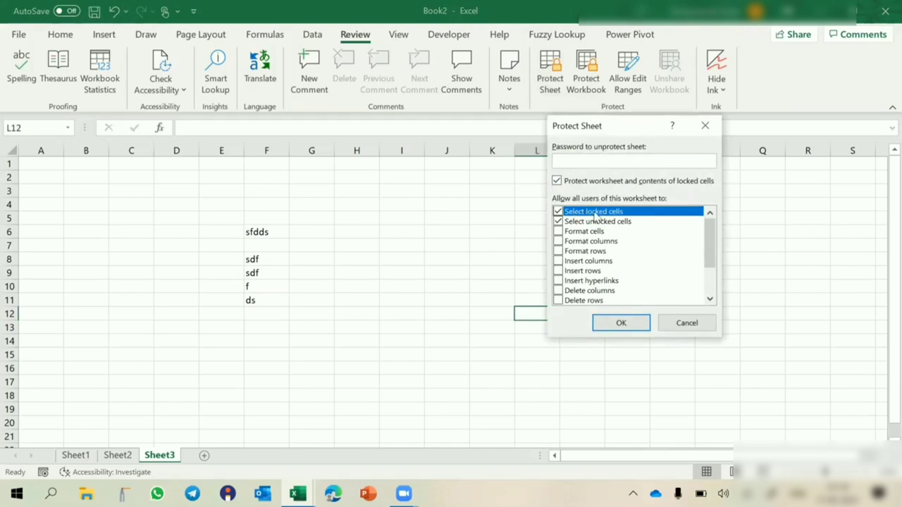
click(559, 211)
click(616, 161)
text(123)
key(Return)
text(123)
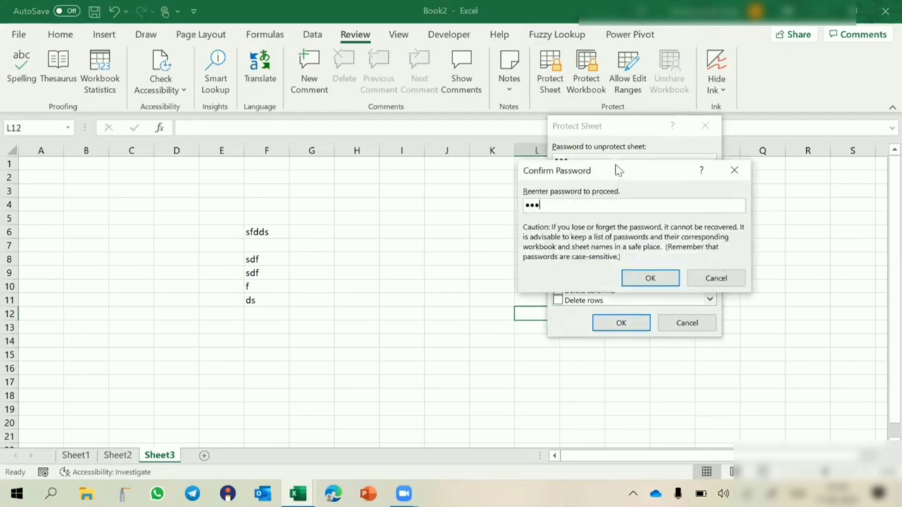
key(Return)
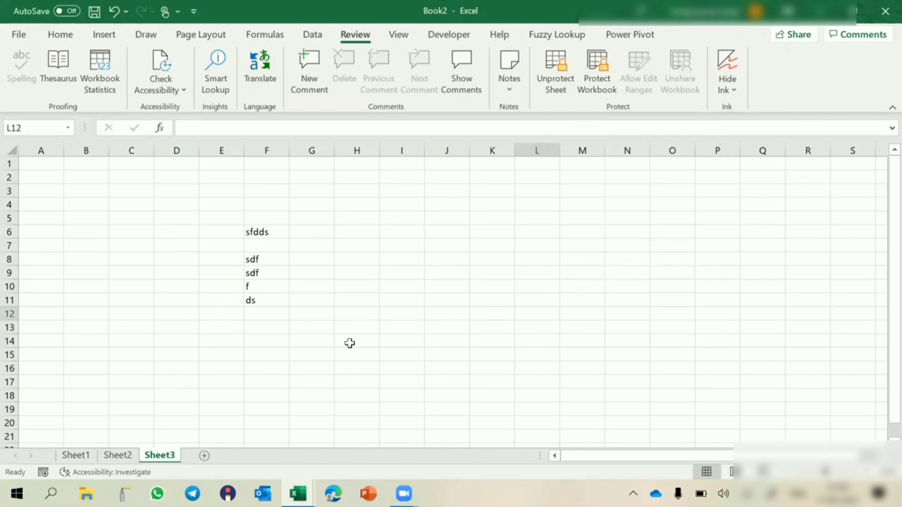
- On Sheet2, type test entries (fsdf, sdf, …) into F4:F16 of the yellow table
click(118, 457)
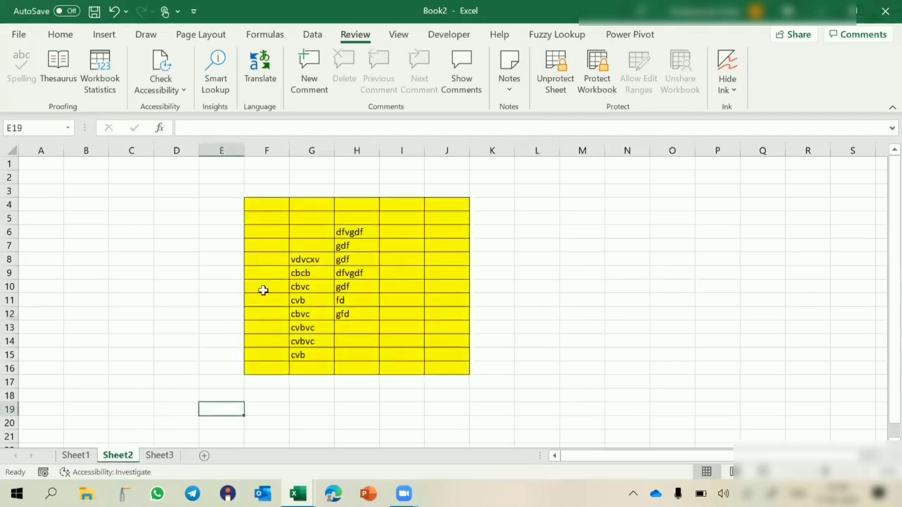
click(259, 204)
text(fsdf)
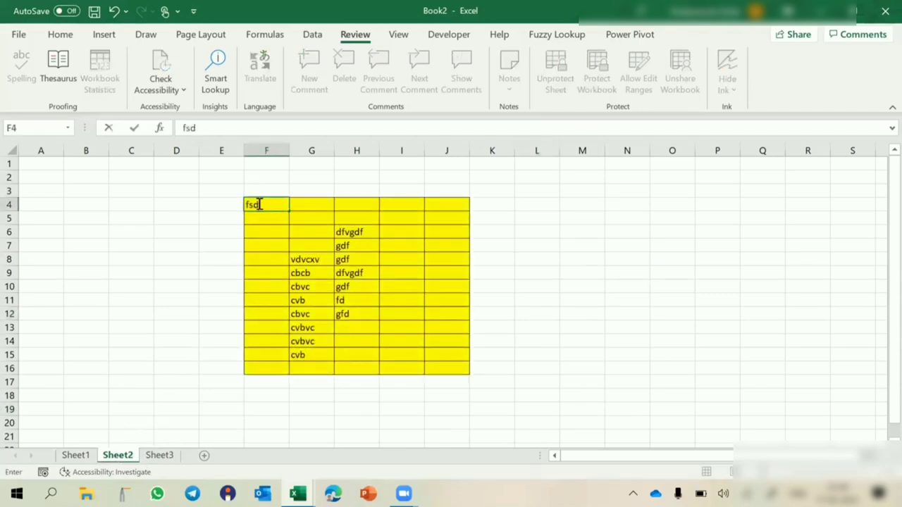
key(Return)
text(sdf)
key(Return)
text(sdf sdf fsdf sdf sdf fsdf)
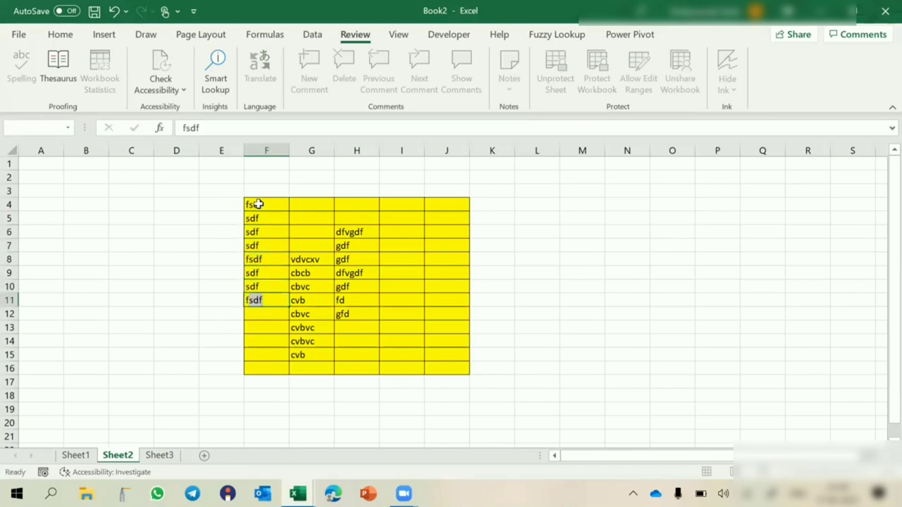
text( sdf ds fsdf dsf sdf)
key(Return)
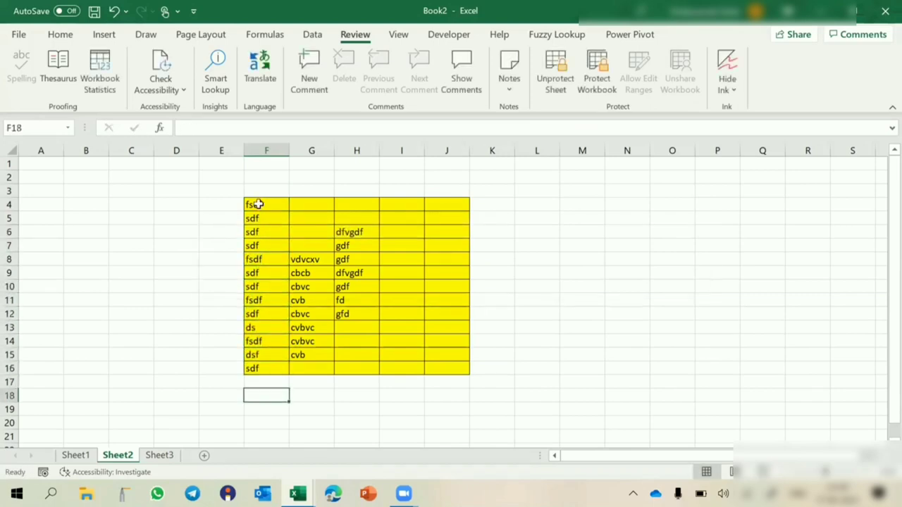
- Select row 8 and check whether a row can be inserted on the protected sheet
click(259, 259)
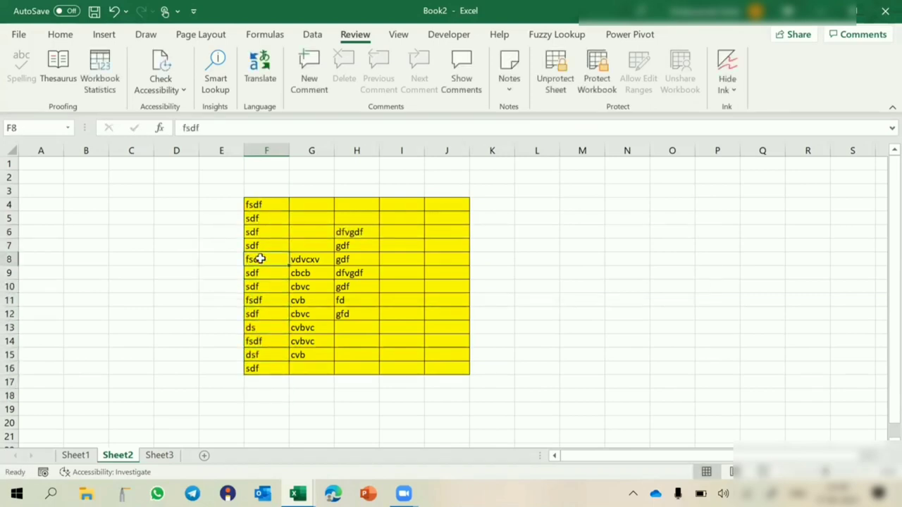
click(10, 259)
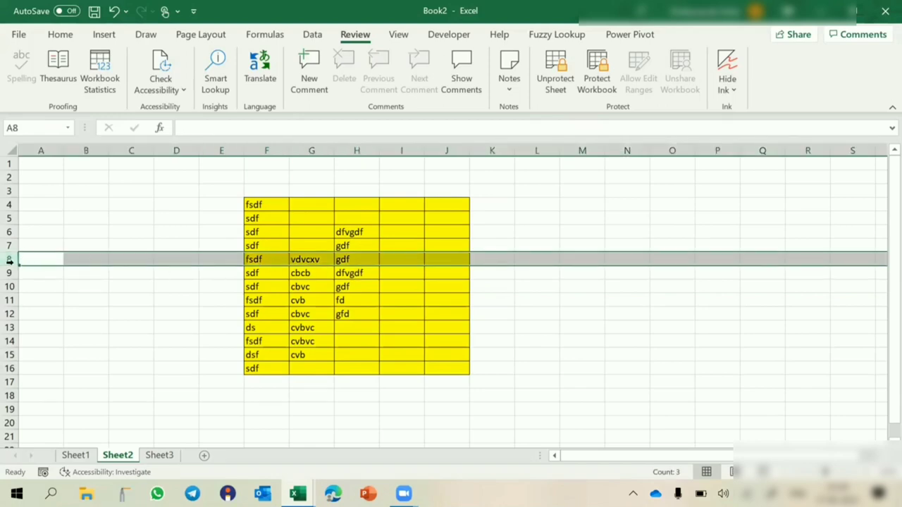
right_click(9, 260)
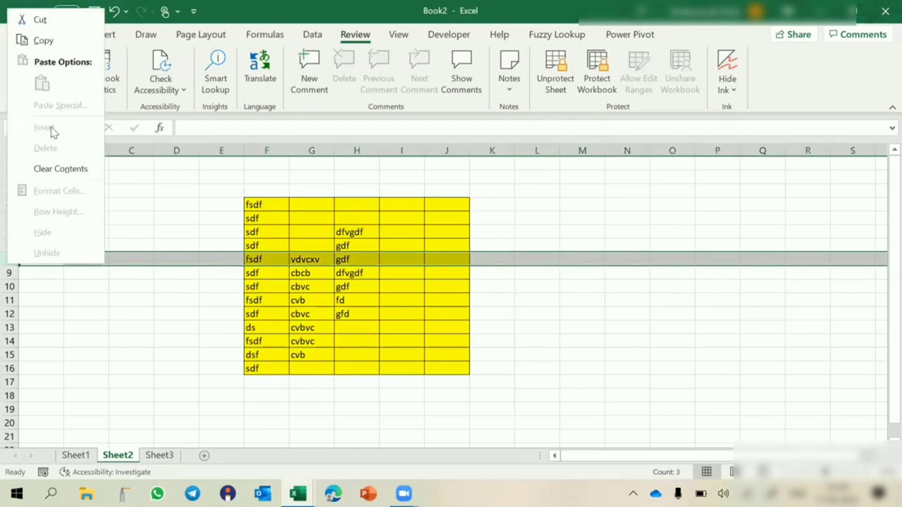
click(303, 221)
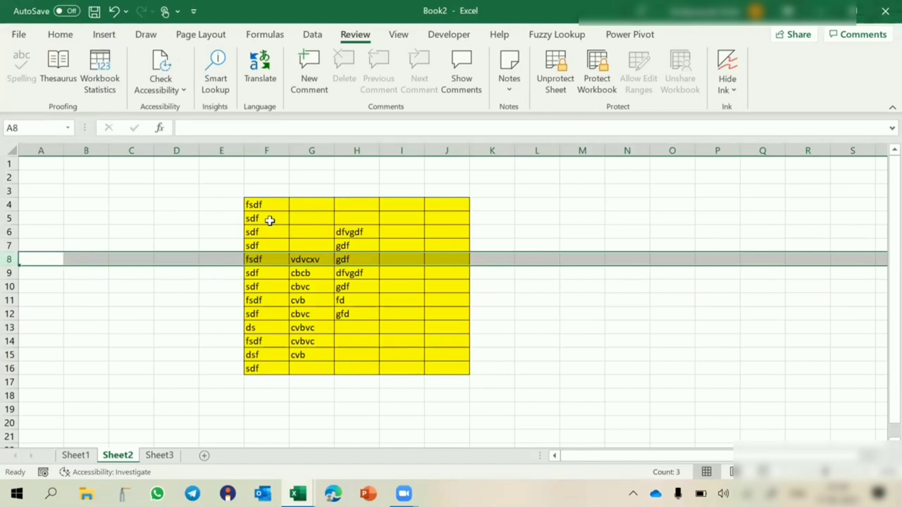
click(270, 220)
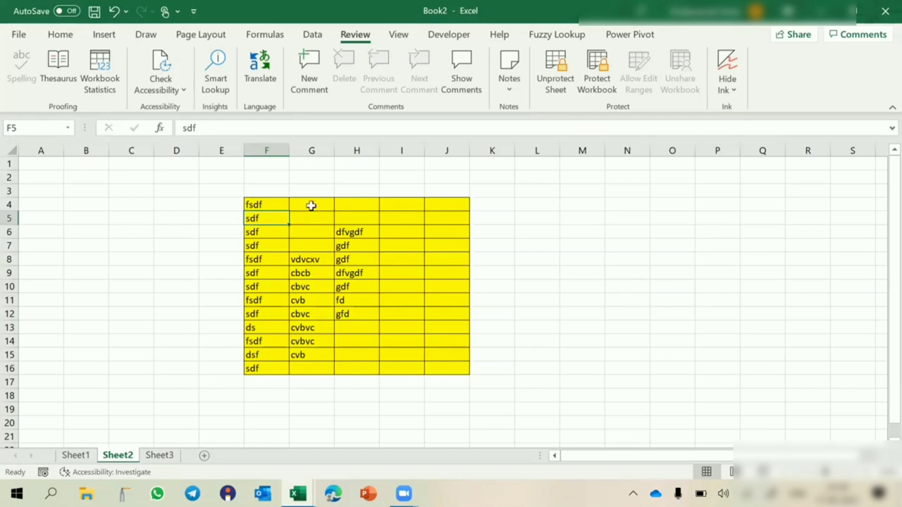
- Unprotect Sheet2 with its password, then reopen protection settings and allow inserting rows
click(346, 233)
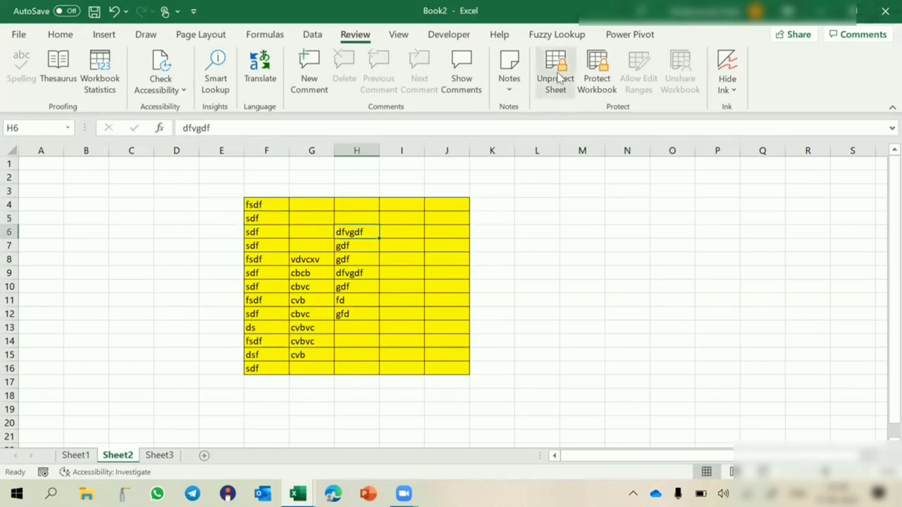
click(557, 77)
text(123)
key(Return)
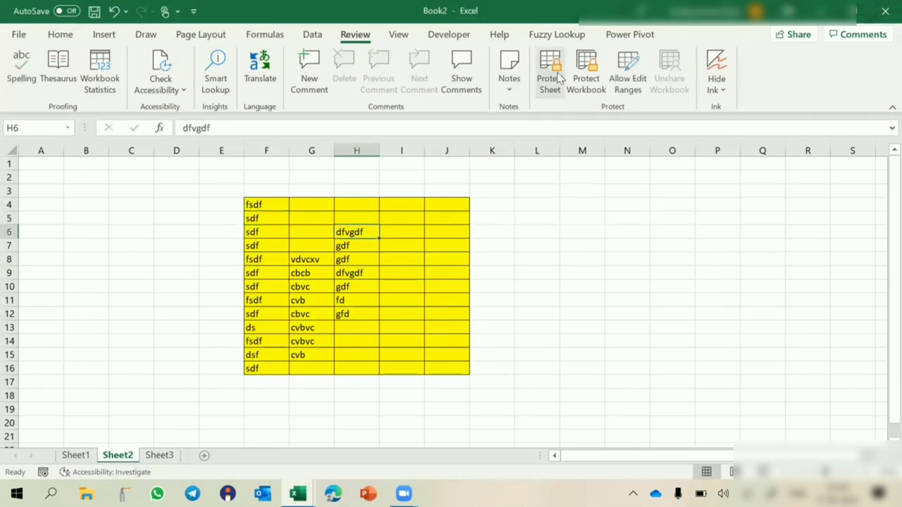
click(552, 74)
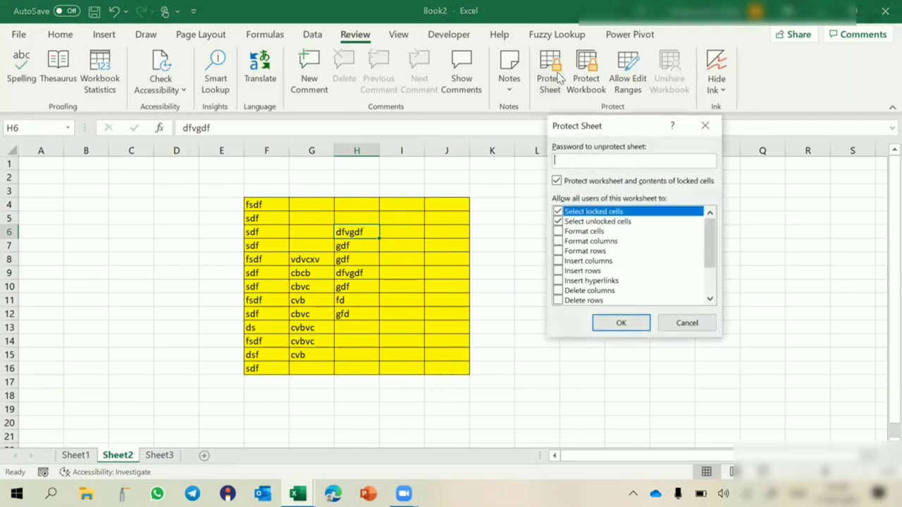
click(558, 272)
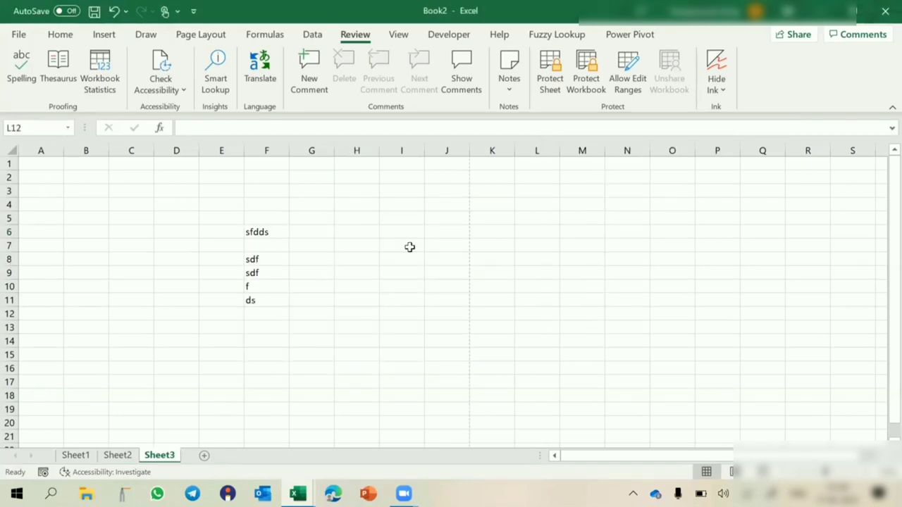
- Close Book2 without saving, then fill topic 1 Range Protection (E4:F4) yellow in Book1
click(885, 11)
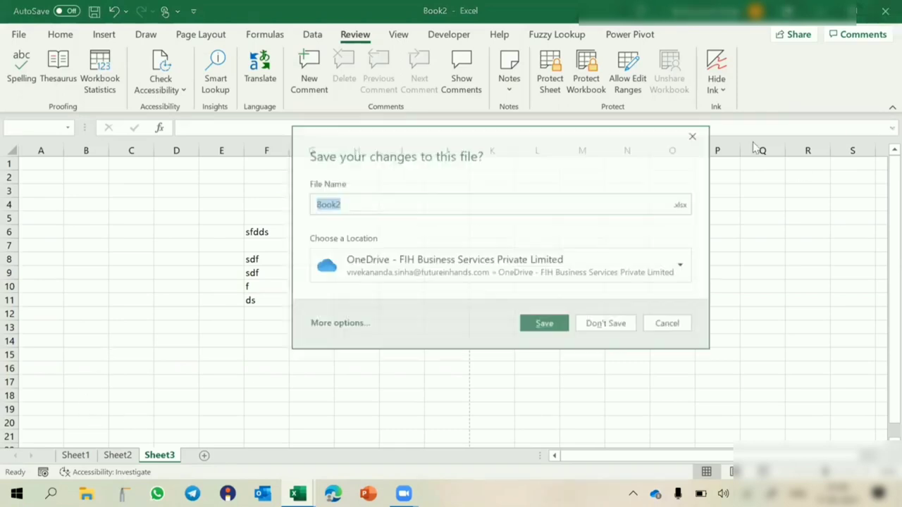
click(594, 323)
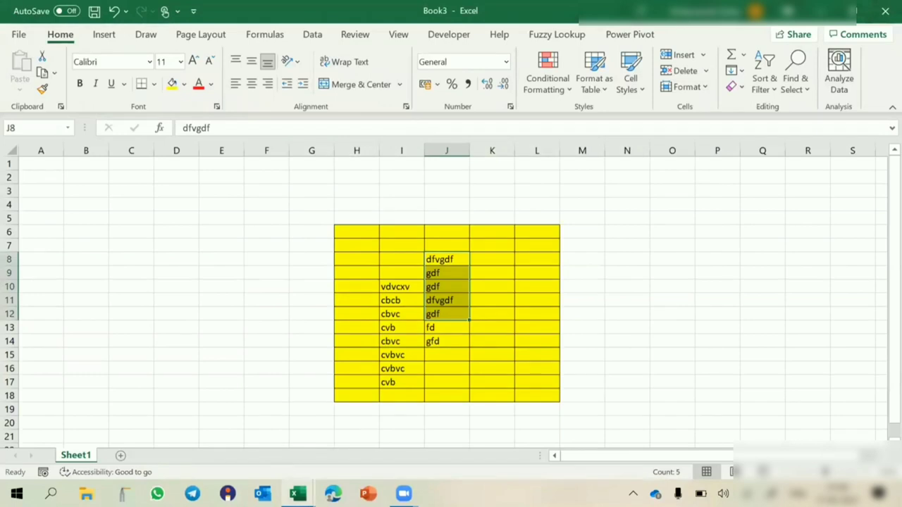
mouse_move(297, 493)
click(246, 458)
drag(233, 203, 285, 203)
click(172, 84)
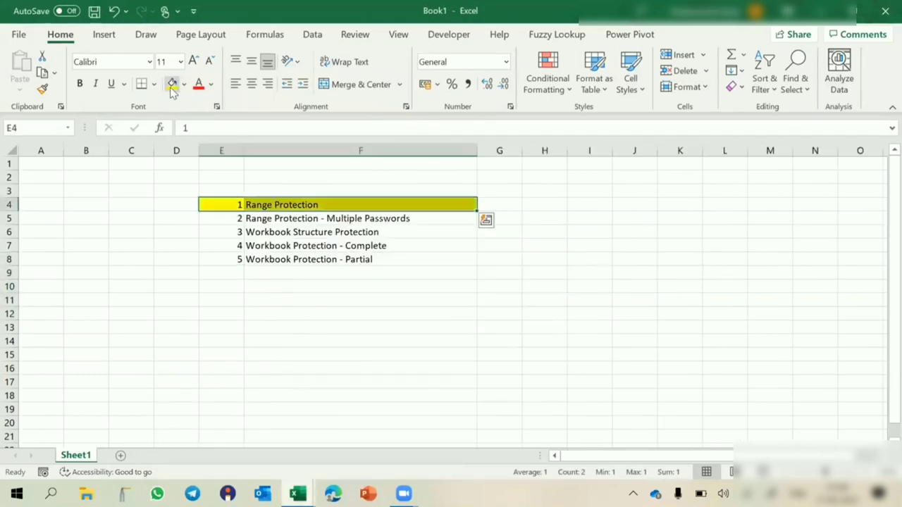
click(201, 299)
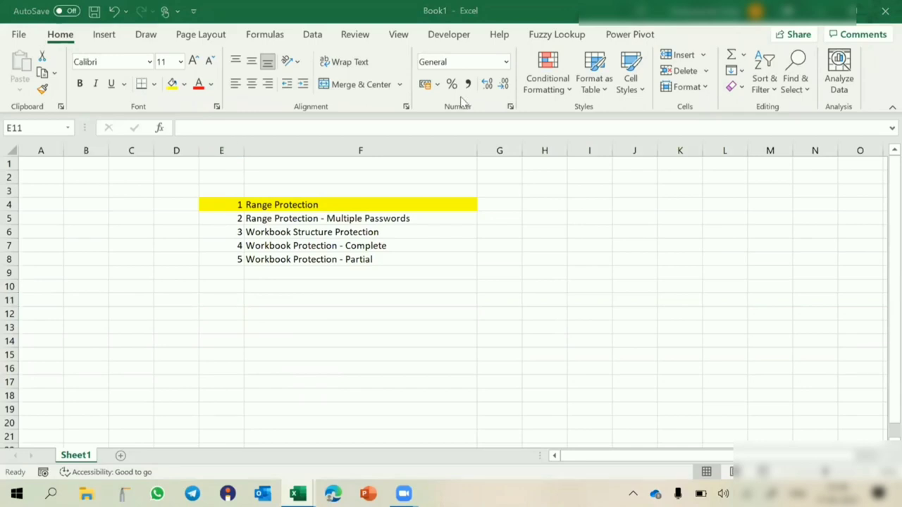
- Close Book3 without saving and create a new blank workbook with Ctrl+N
click(341, 216)
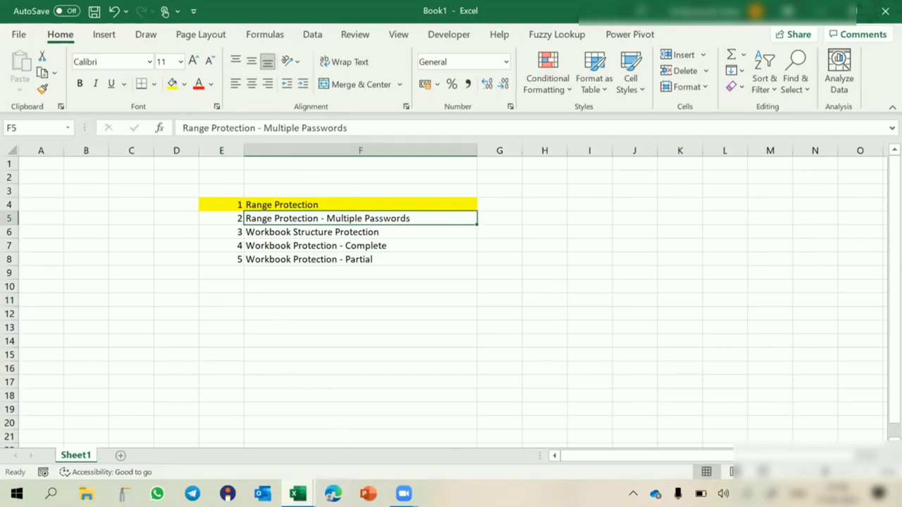
mouse_move(297, 493)
click(374, 426)
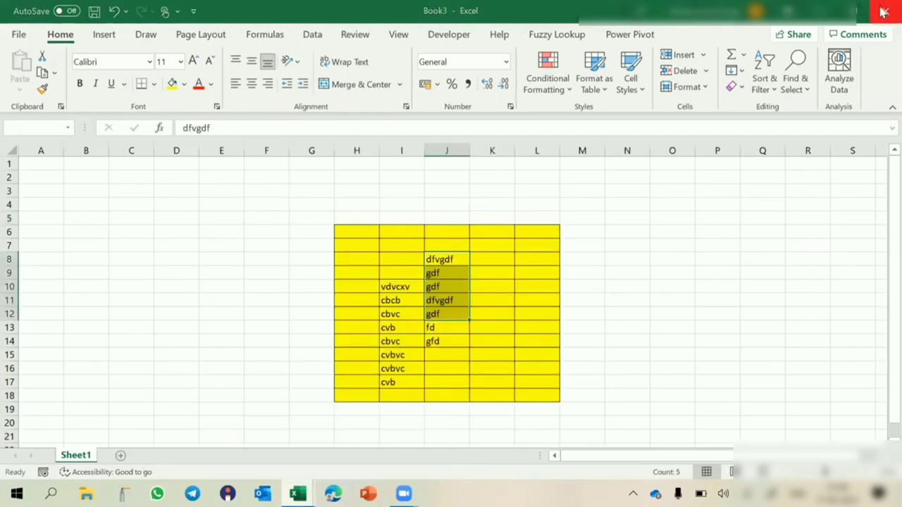
click(885, 11)
click(592, 323)
click(323, 326)
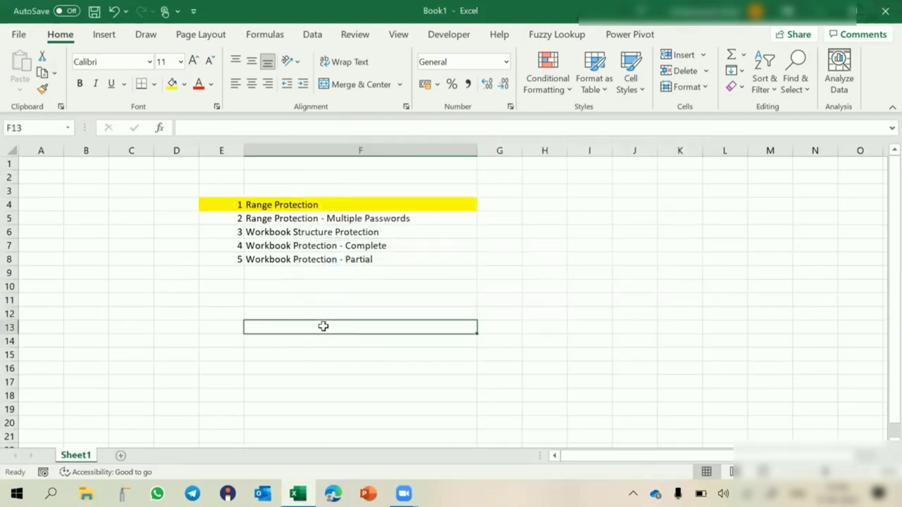
key(ctrl+n)
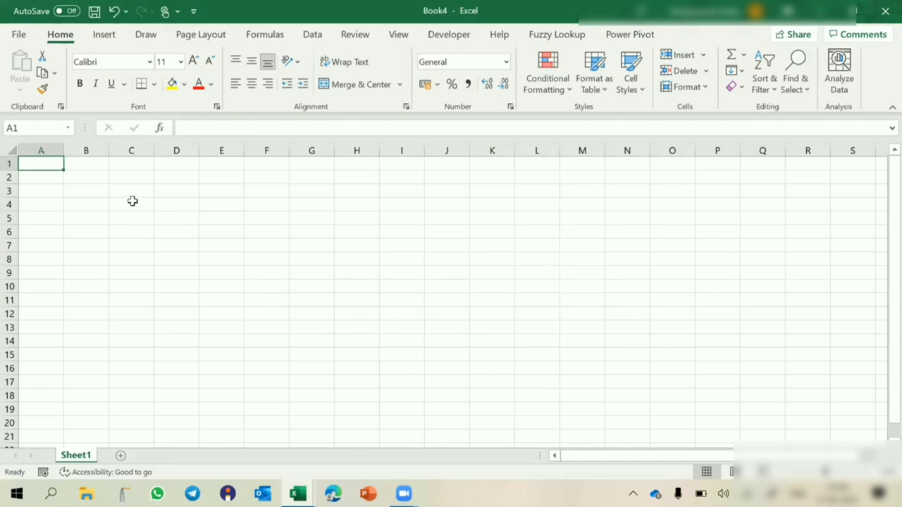
- Fill the C3:G18 block yellow and give every cell a border with All Borders
drag(132, 196, 308, 390)
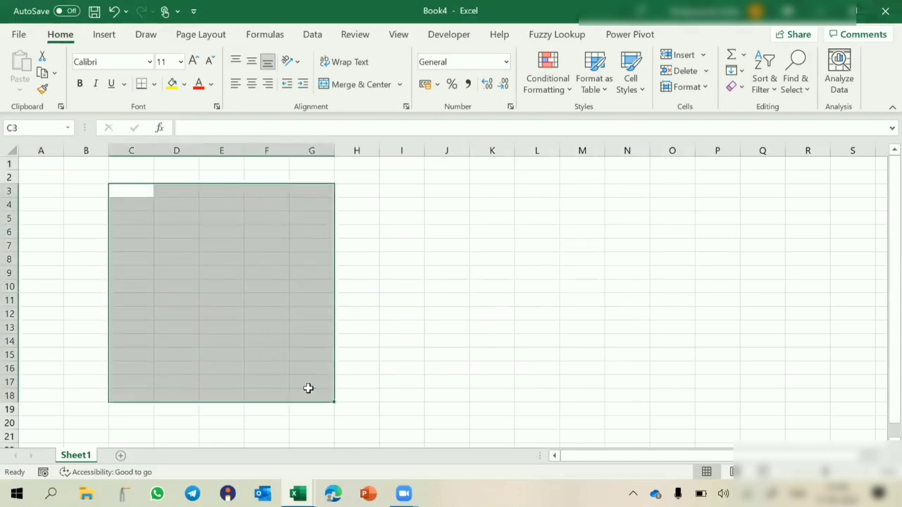
click(172, 84)
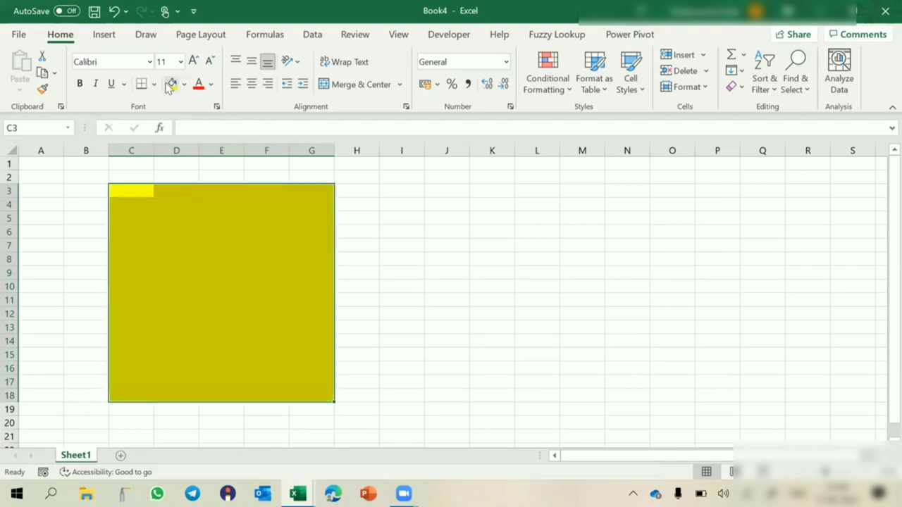
click(154, 83)
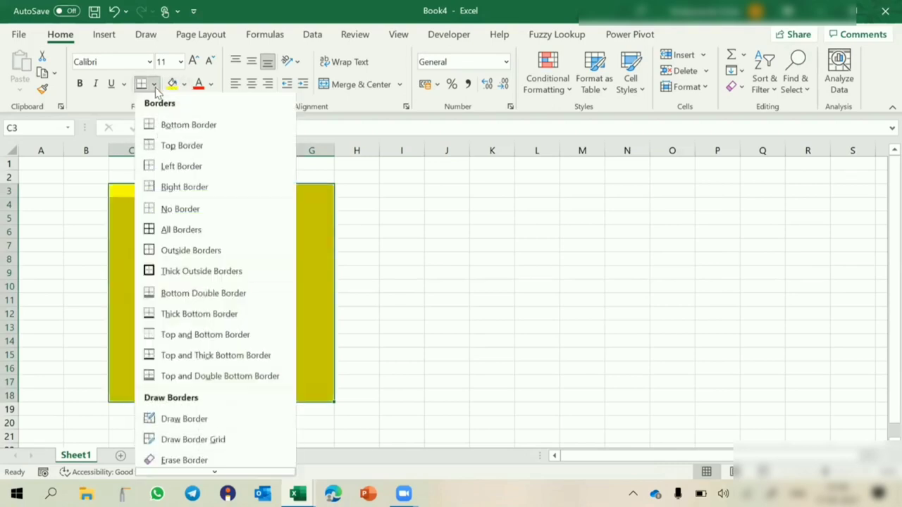
click(151, 210)
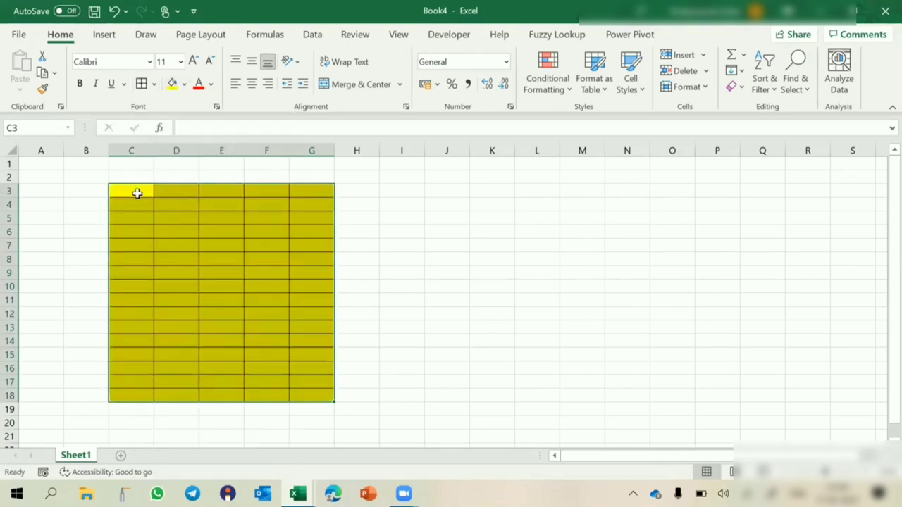
drag(138, 193, 308, 395)
drag(531, 191, 775, 392)
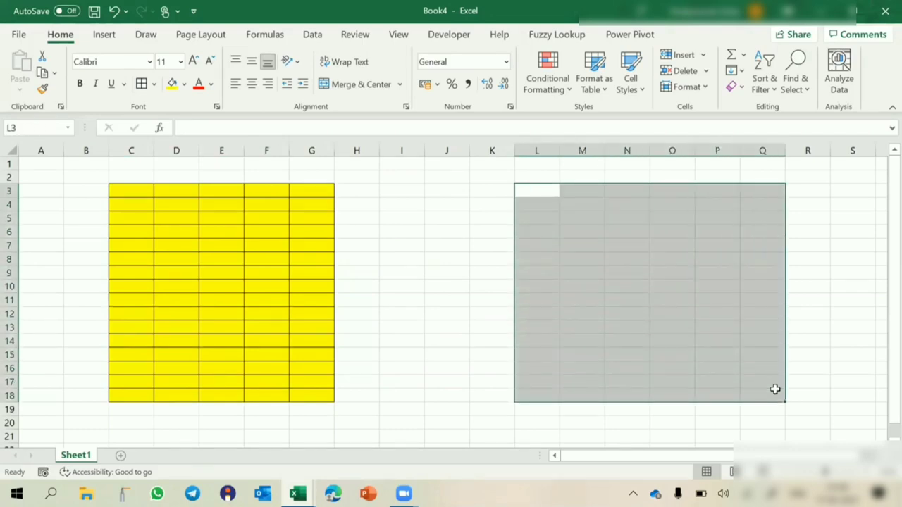
- Fill the L3:Q18 block green and put borders on every cell
click(185, 84)
click(223, 217)
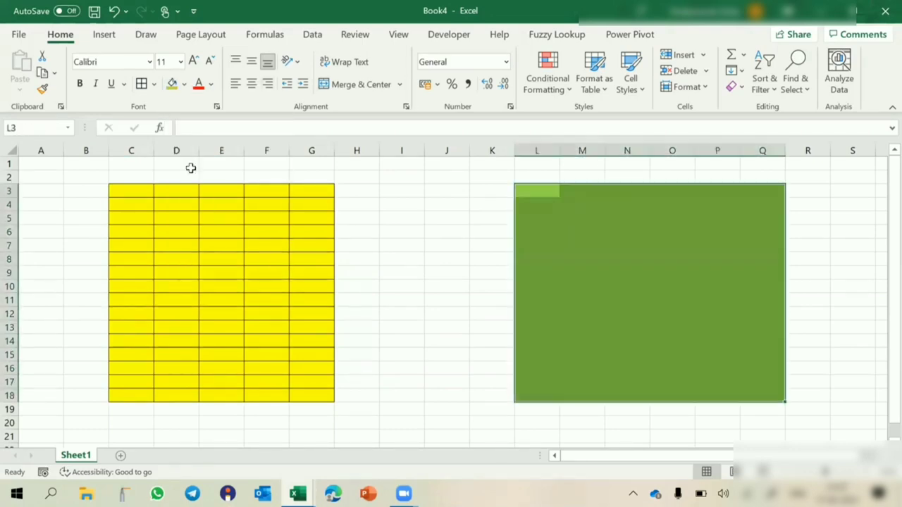
click(140, 84)
drag(123, 196, 262, 342)
drag(564, 196, 699, 302)
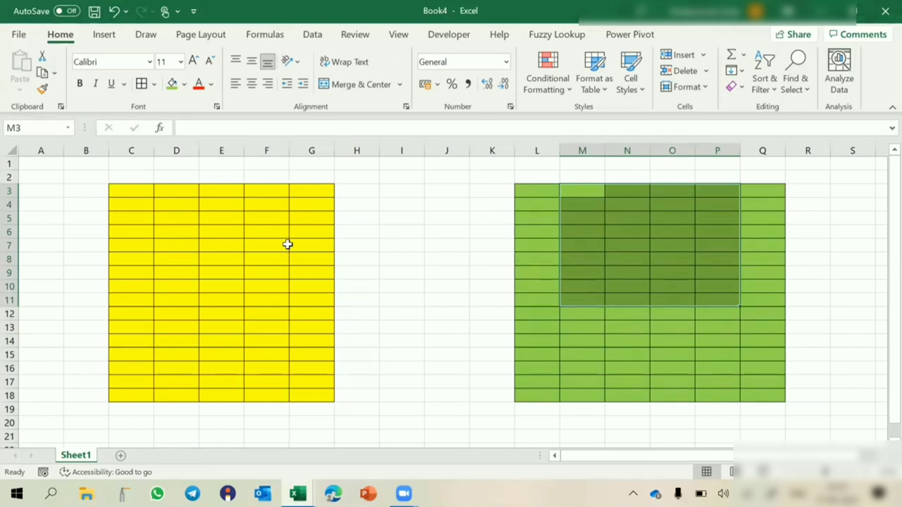
- Check cells in the yellow and green tables, then bring up the Review protection tools
drag(137, 193, 282, 386)
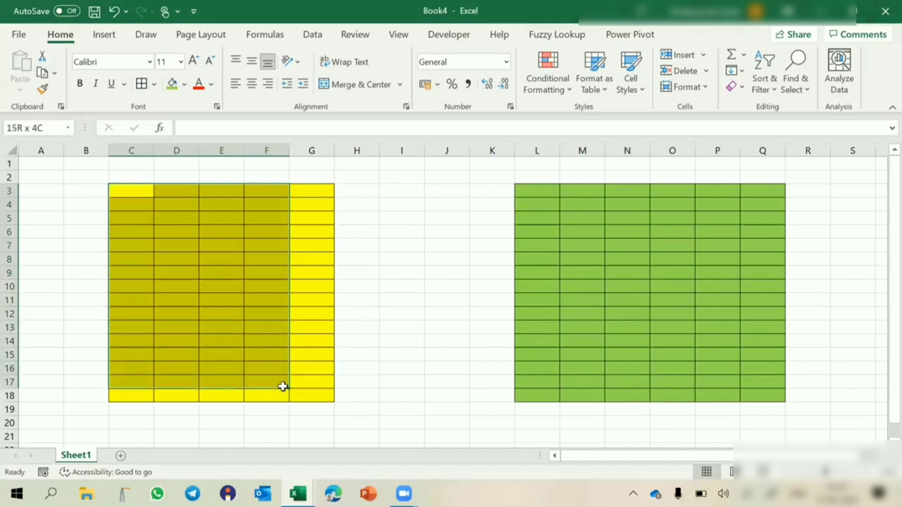
drag(136, 195, 286, 387)
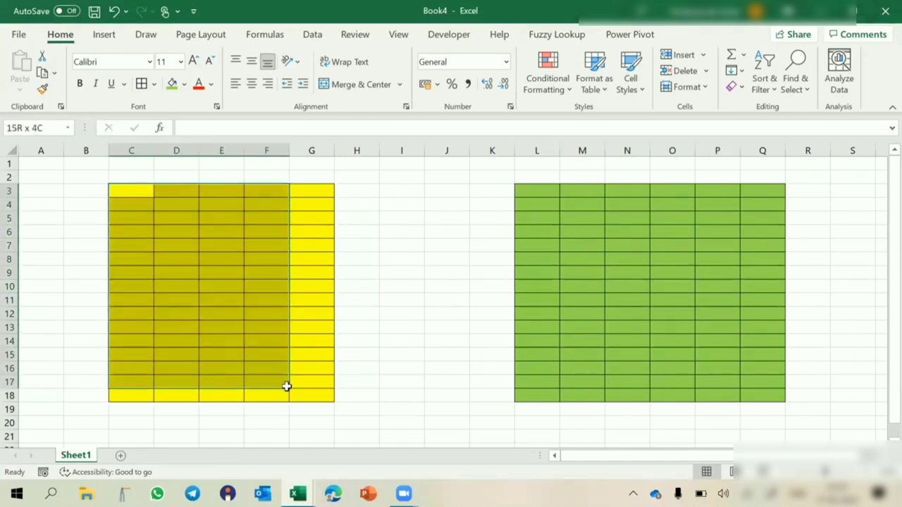
drag(540, 191, 777, 379)
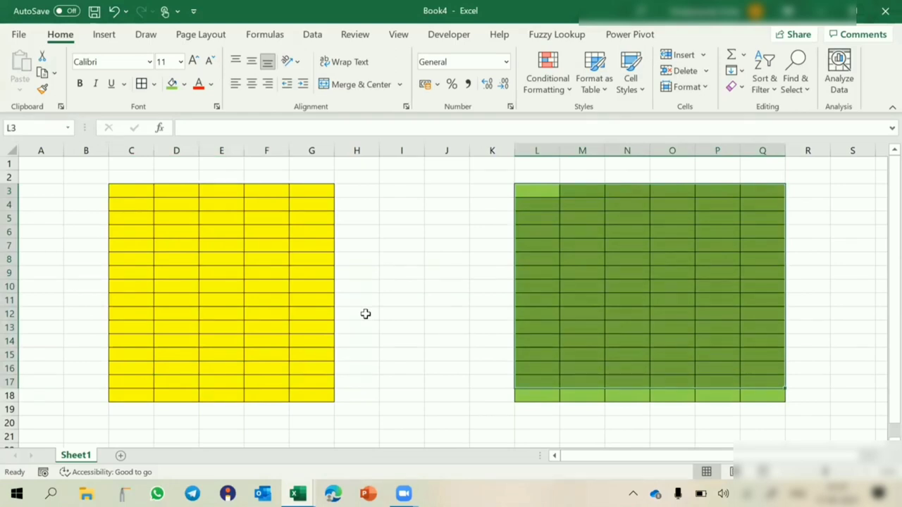
click(244, 259)
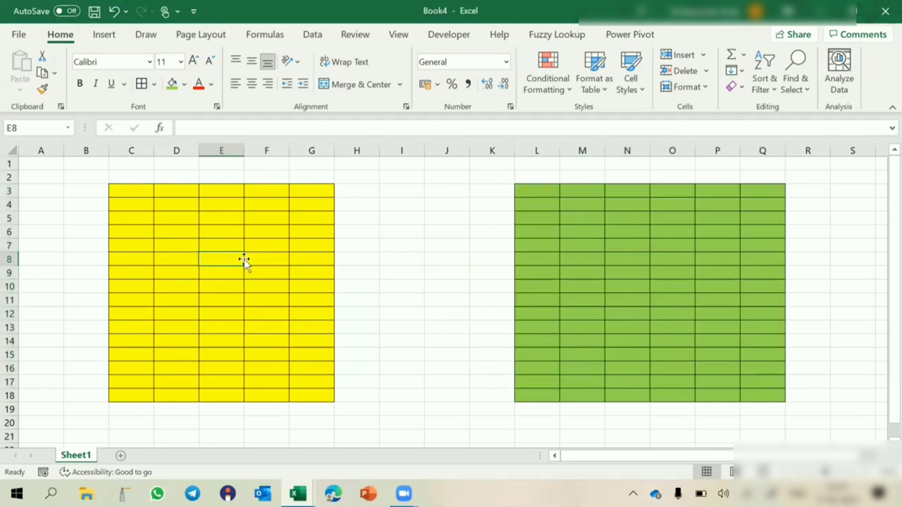
click(588, 241)
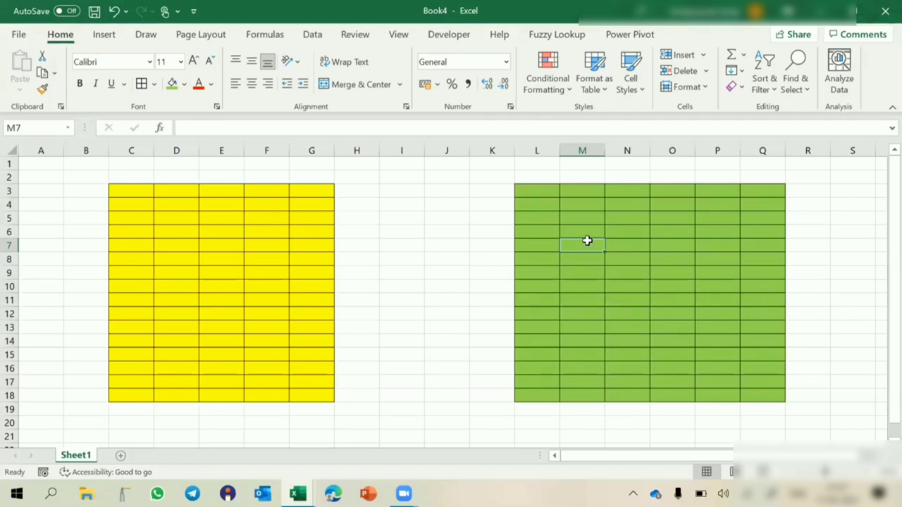
click(274, 230)
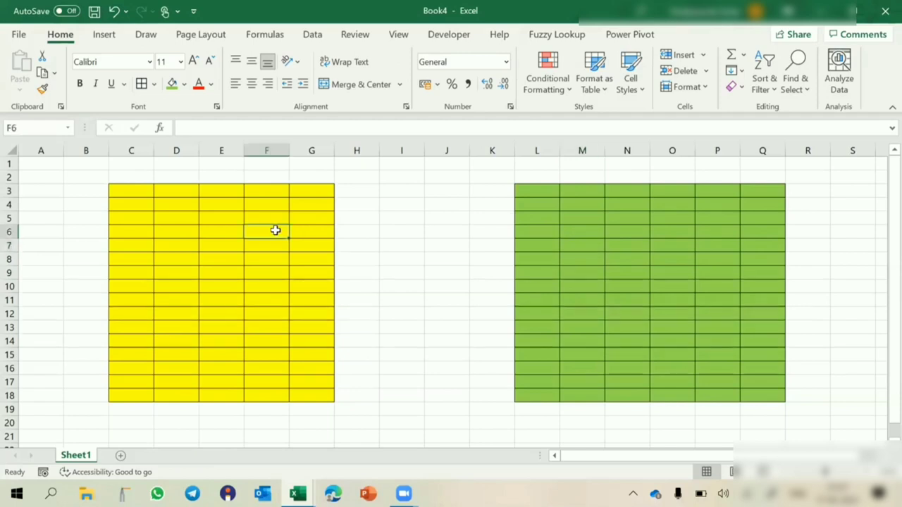
click(355, 36)
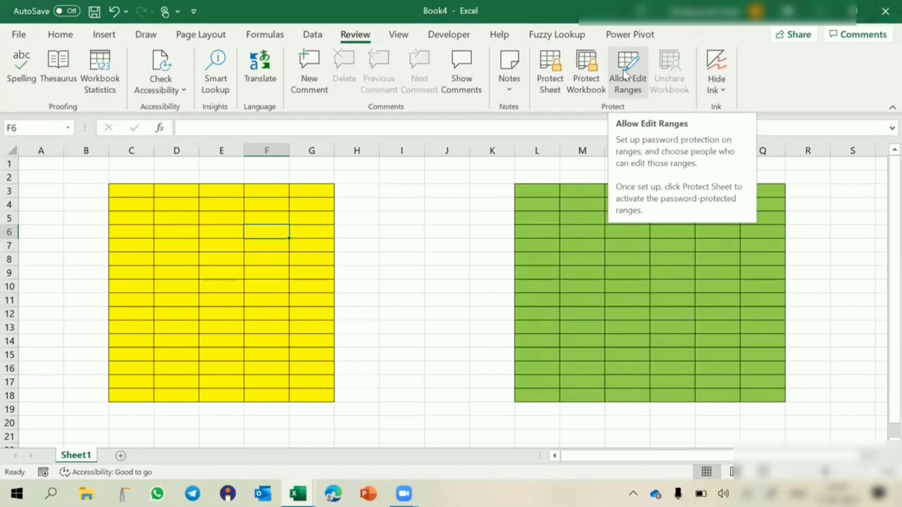
- Add a new titled editable range covering C3:G18, protected by a confirmed range password
click(625, 75)
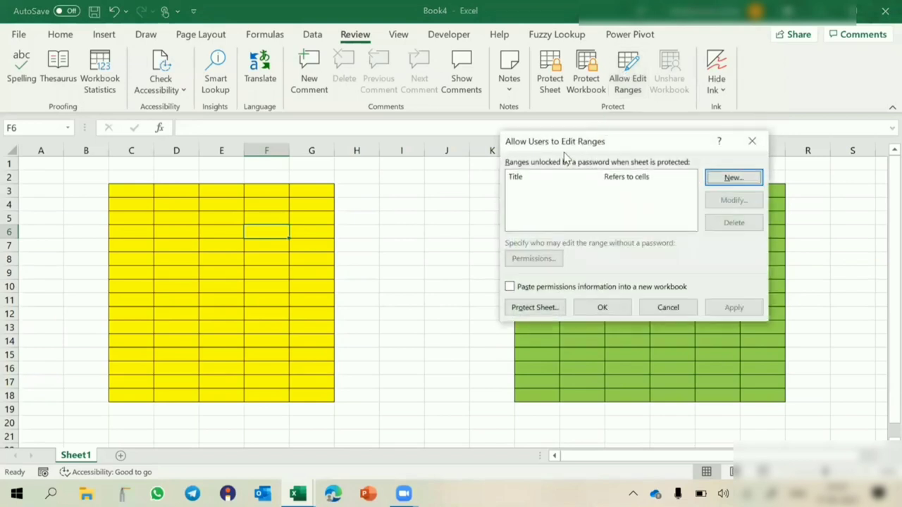
drag(564, 143, 421, 247)
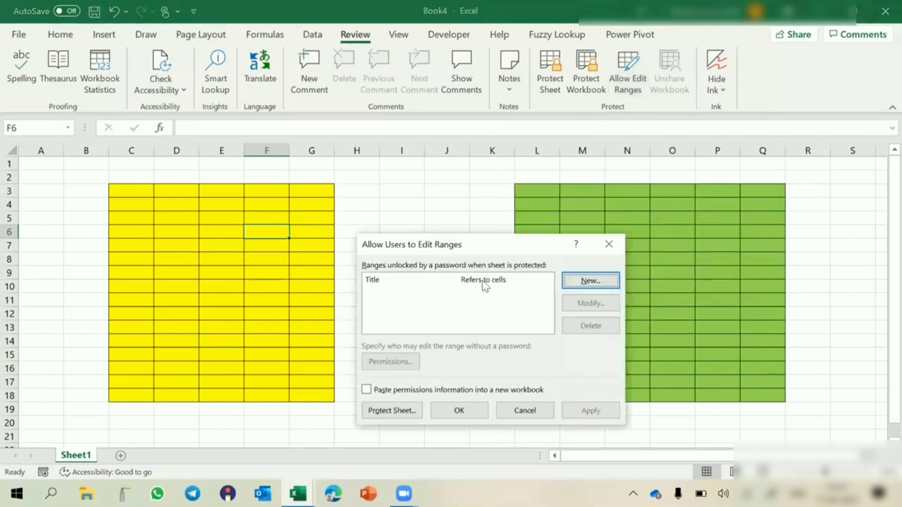
click(595, 283)
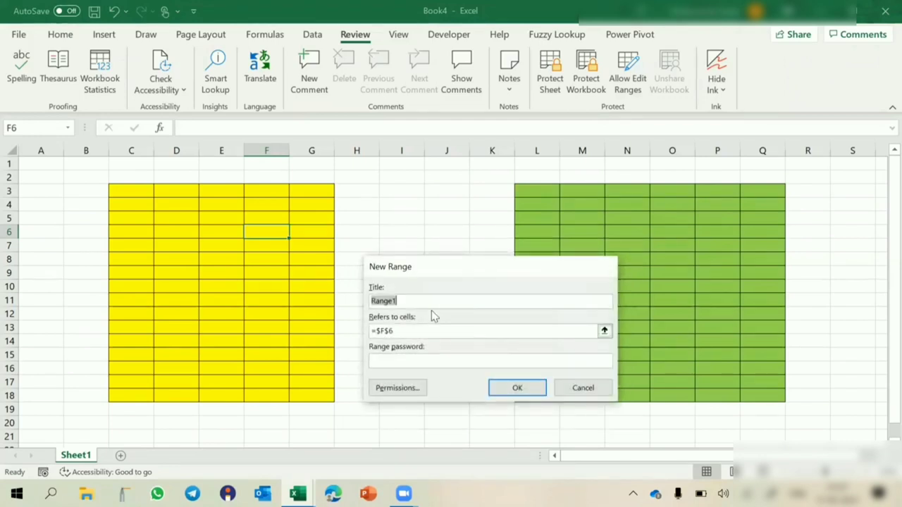
text(Amit)
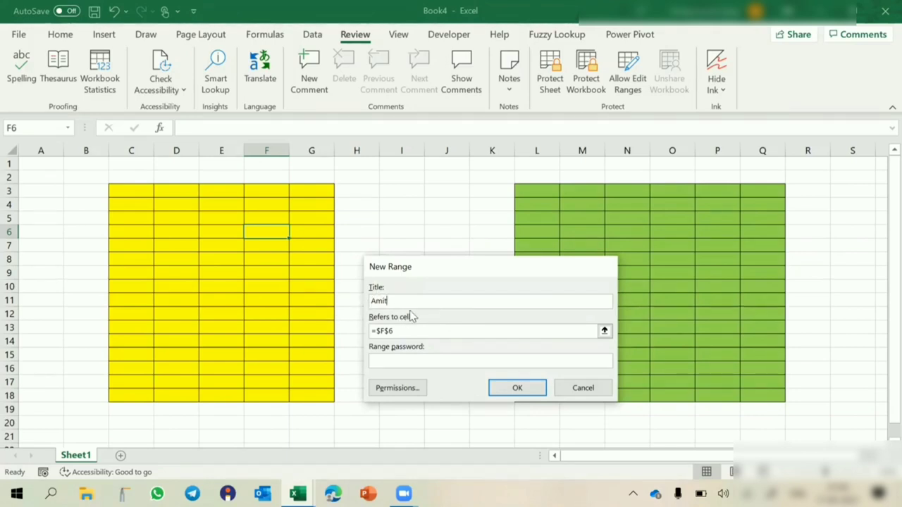
drag(409, 331, 353, 336)
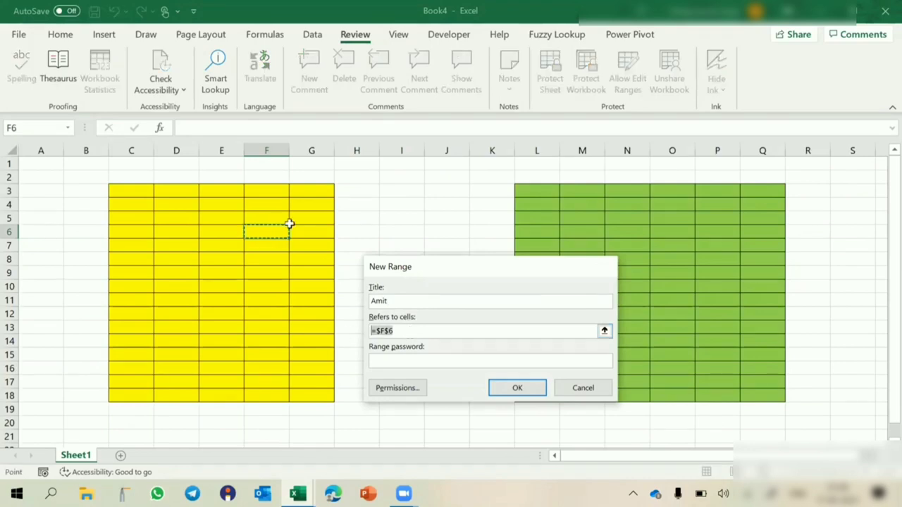
drag(117, 189, 316, 392)
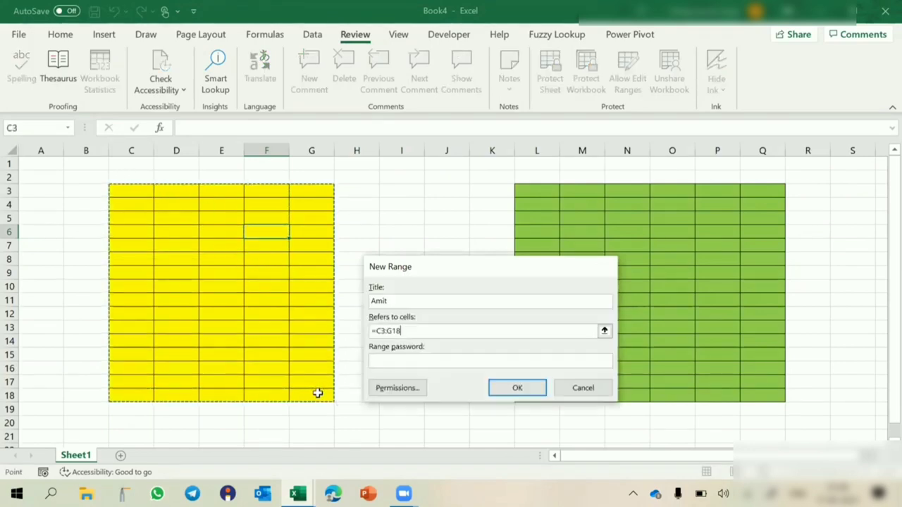
click(419, 360)
text(1)
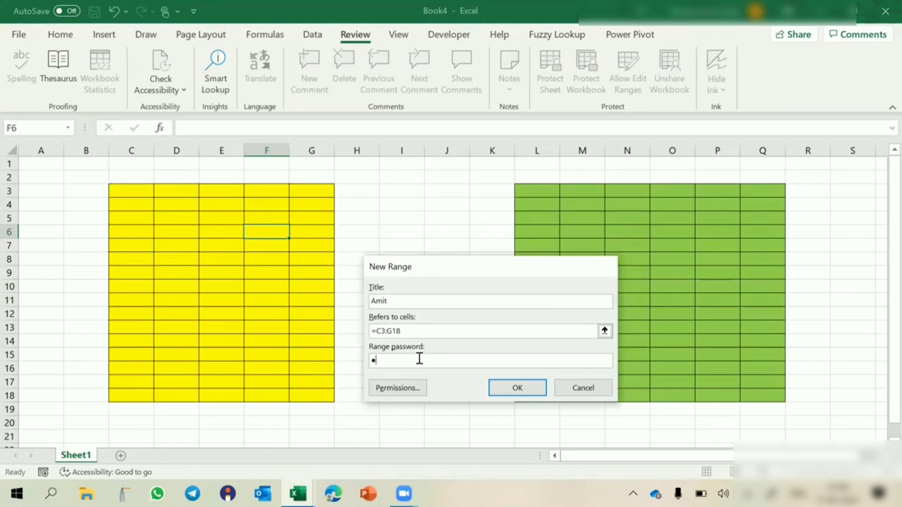
click(508, 388)
text(1)
click(507, 381)
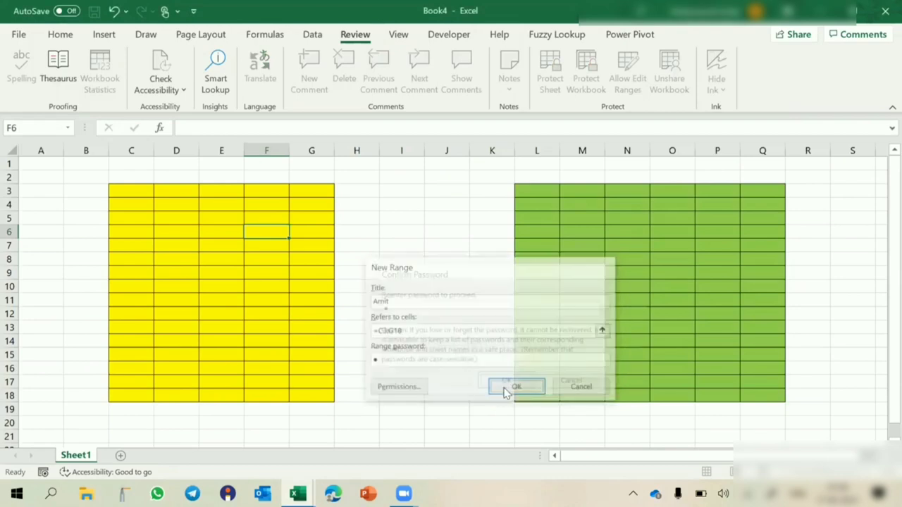
click(425, 293)
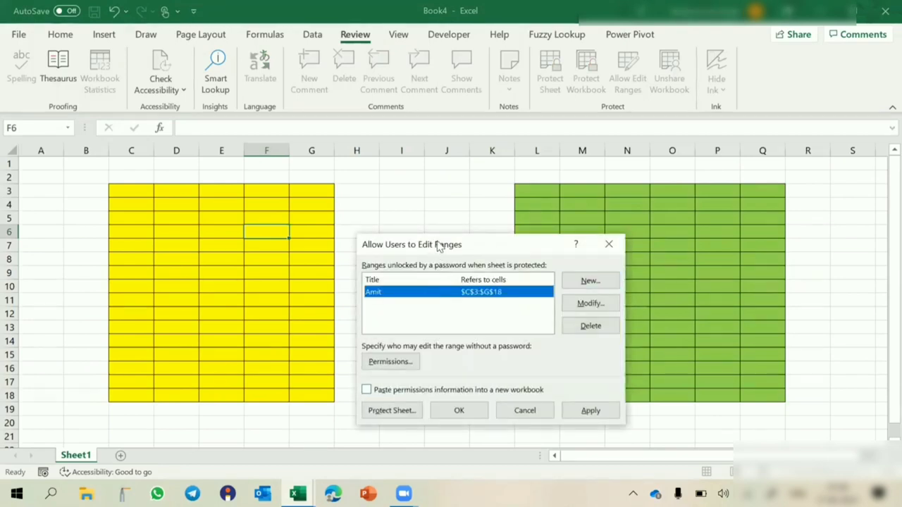
- Add a second titled range for L3:Q18 with its own confirmed password, then apply the ranges
drag(440, 247, 326, 198)
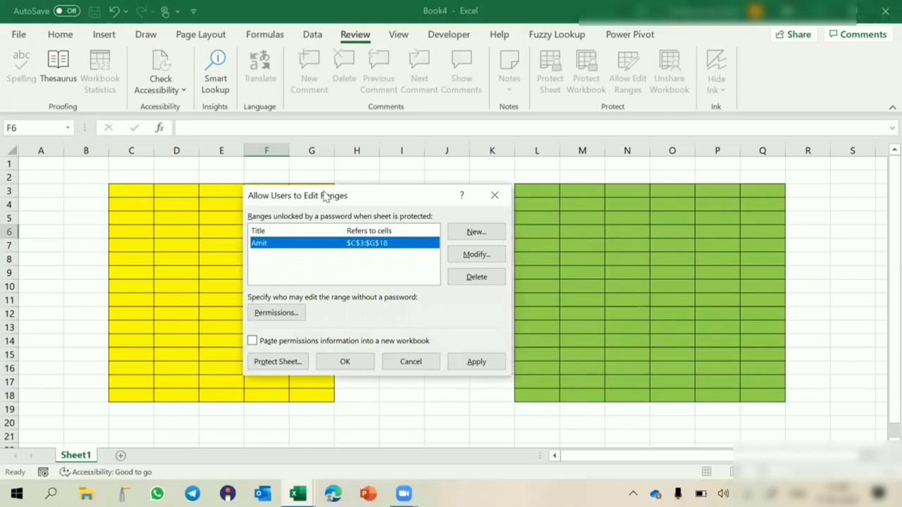
click(477, 237)
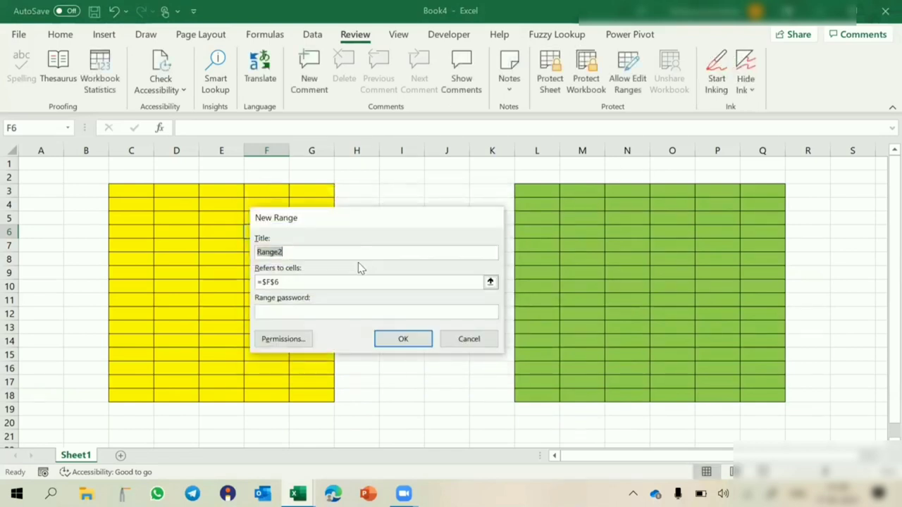
text(Rajeev)
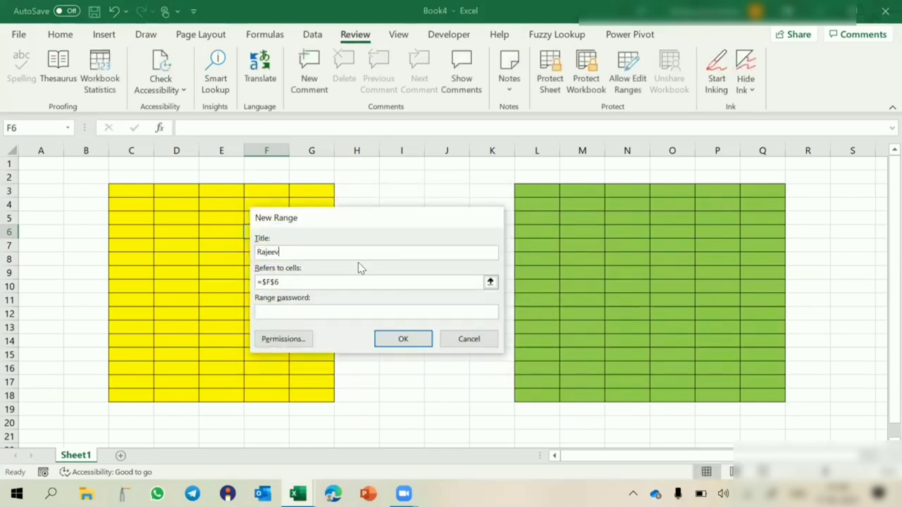
key(Tab)
drag(543, 191, 762, 395)
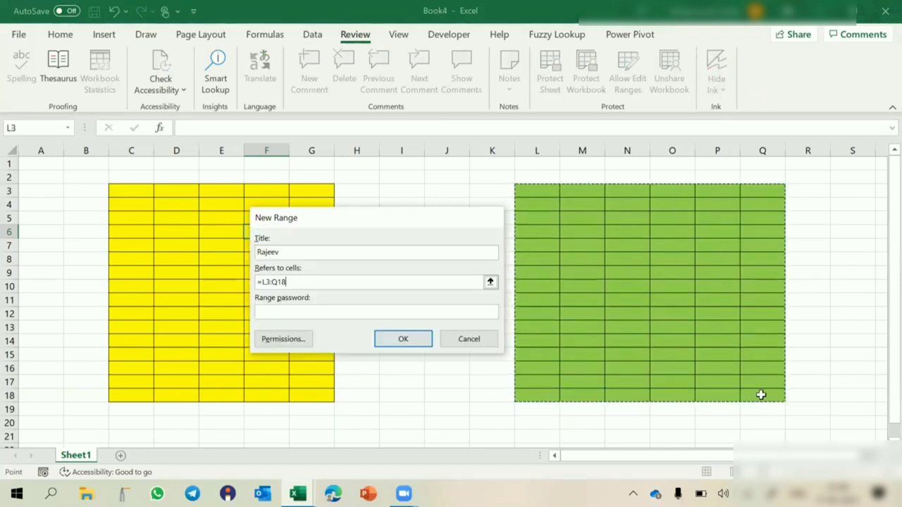
click(281, 313)
text(1)
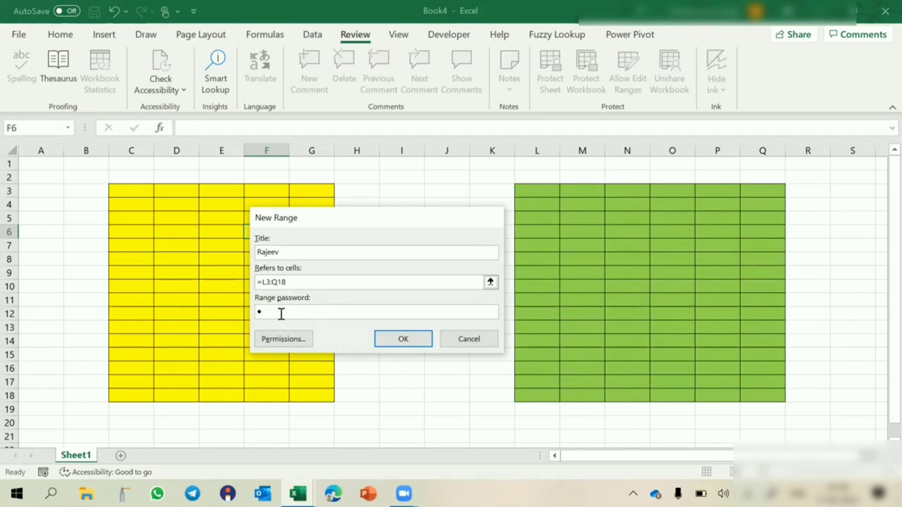
click(407, 339)
text(1)
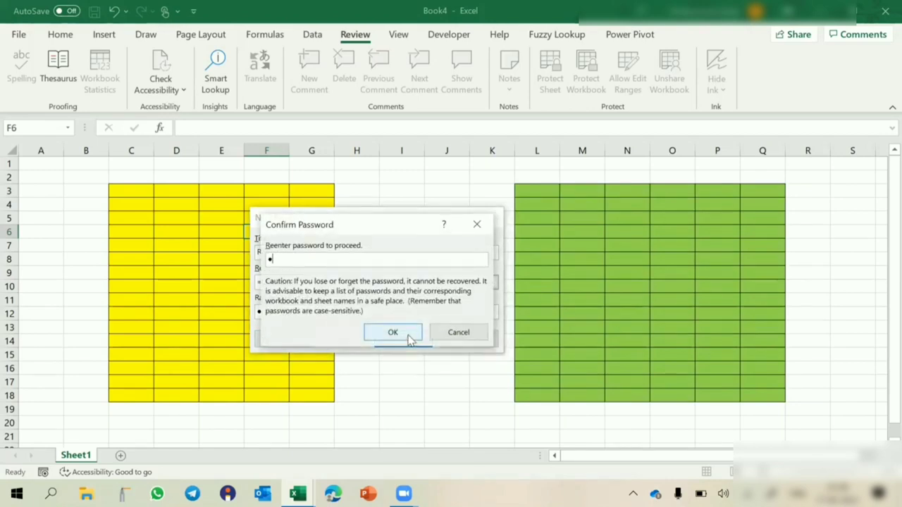
click(407, 335)
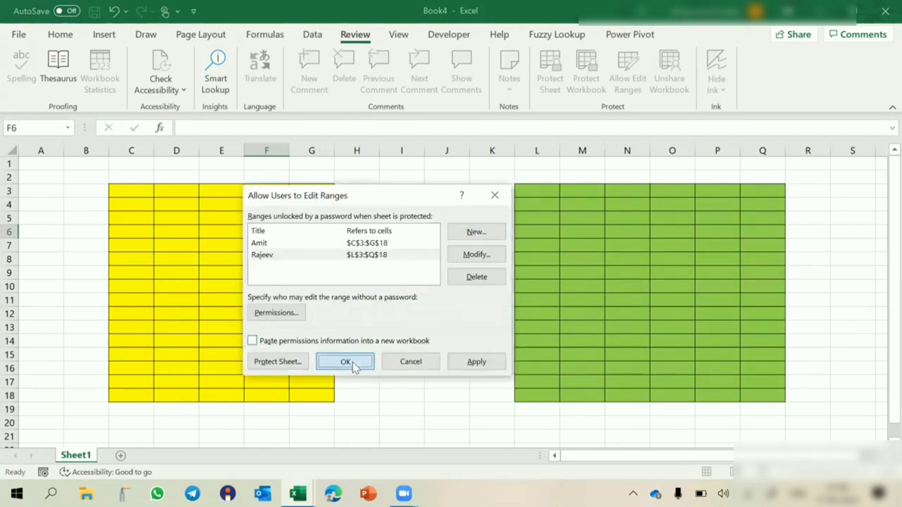
click(345, 361)
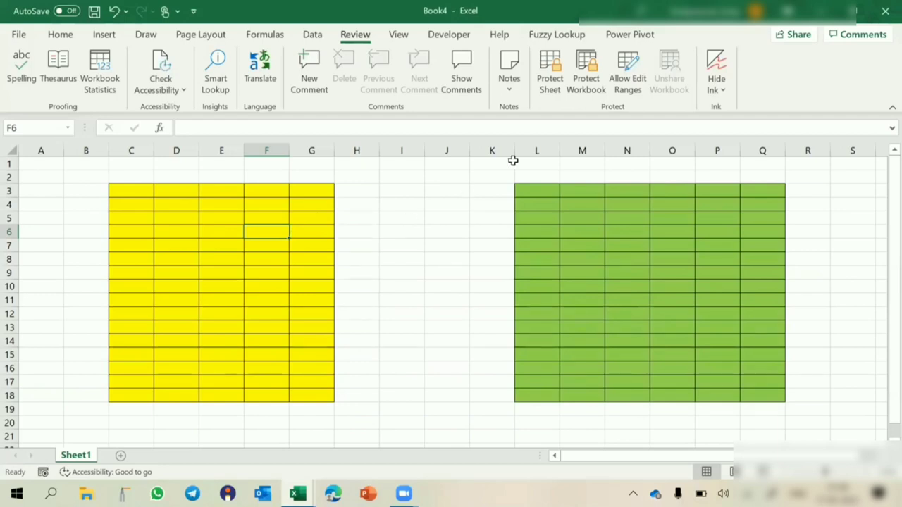
- Protect Sheet1 with a sheet password and re-enter it to confirm
click(550, 90)
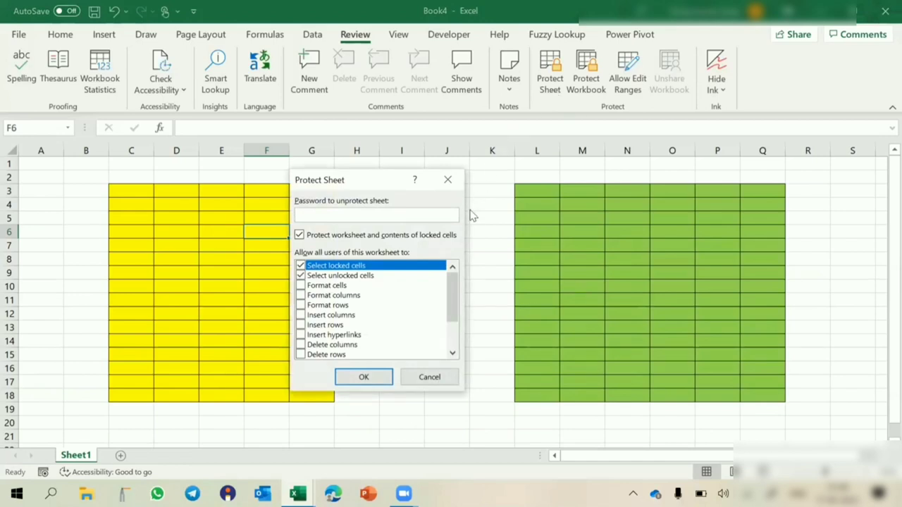
text(123)
key(BackSpace)
key(BackSpace)
key(BackSpace)
text(123)
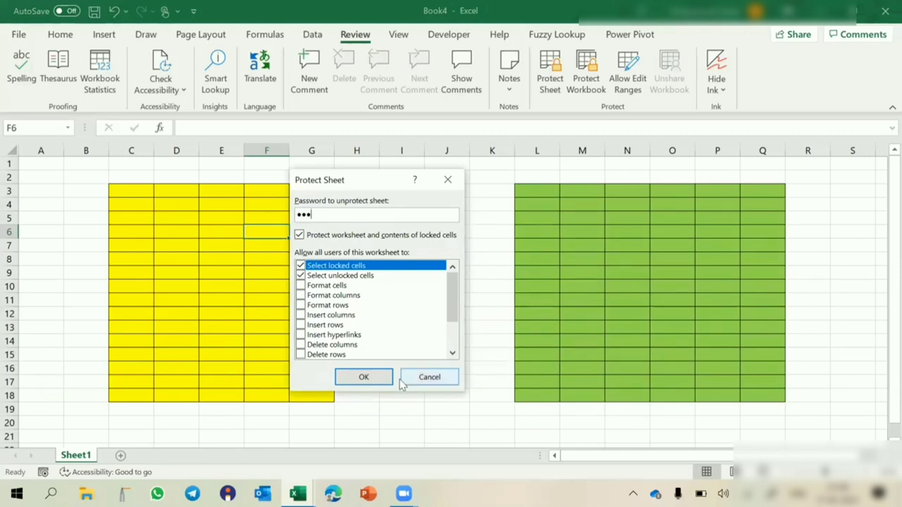
click(375, 380)
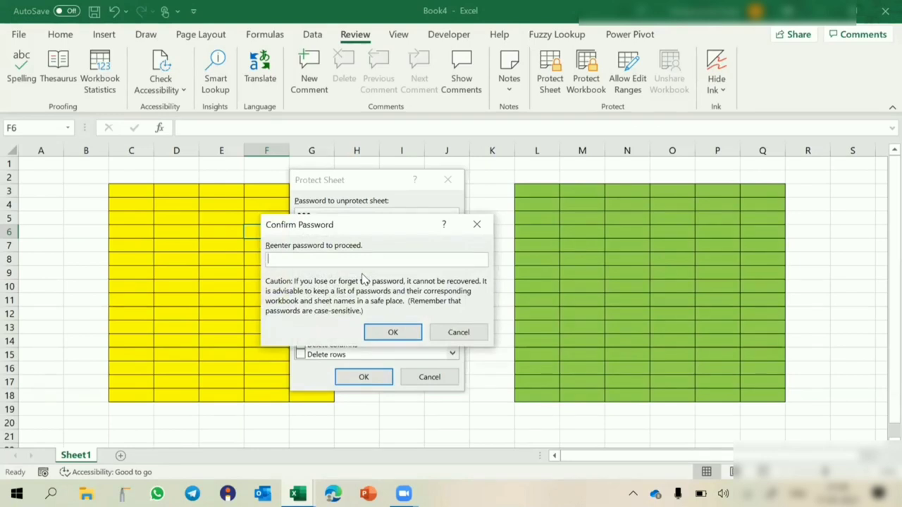
text(23)
click(394, 333)
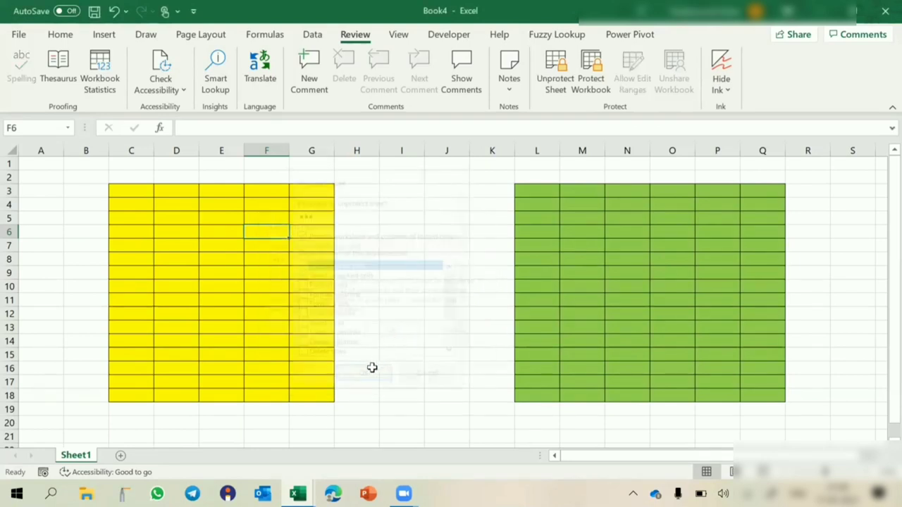
- Test editing in the yellow table, green table and outside cells, dismissing each lock prompt
click(406, 194)
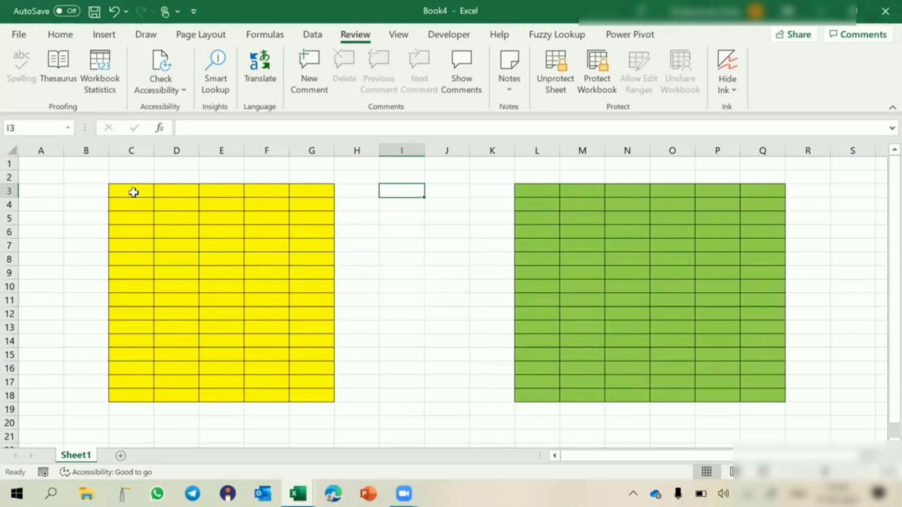
double_click(228, 230)
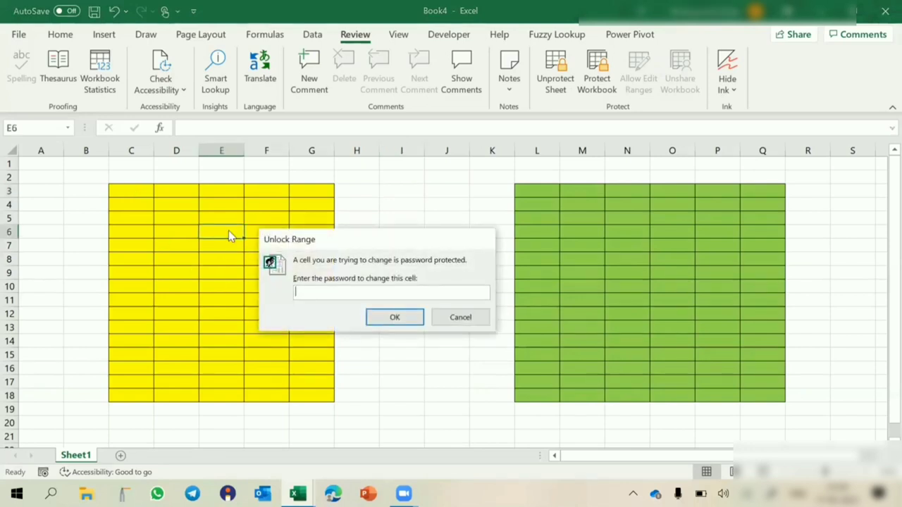
key(Escape)
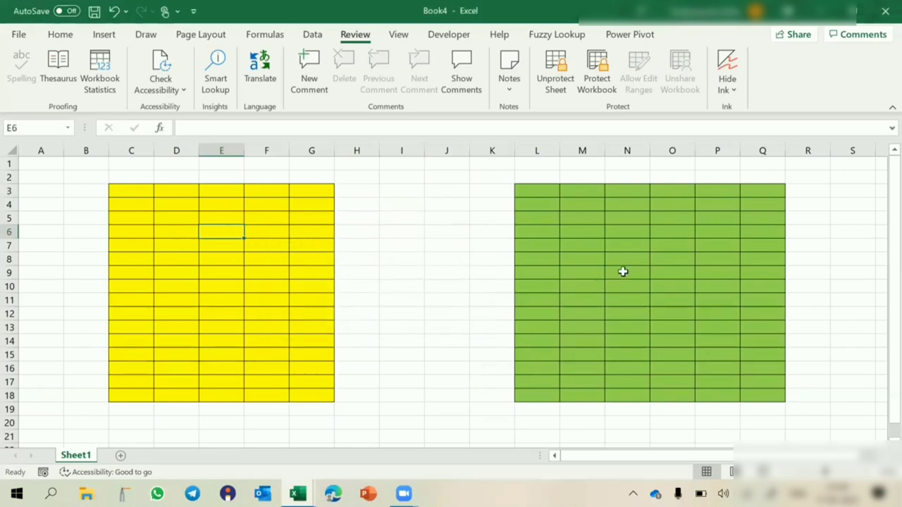
click(624, 275)
double_click(624, 275)
key(Escape)
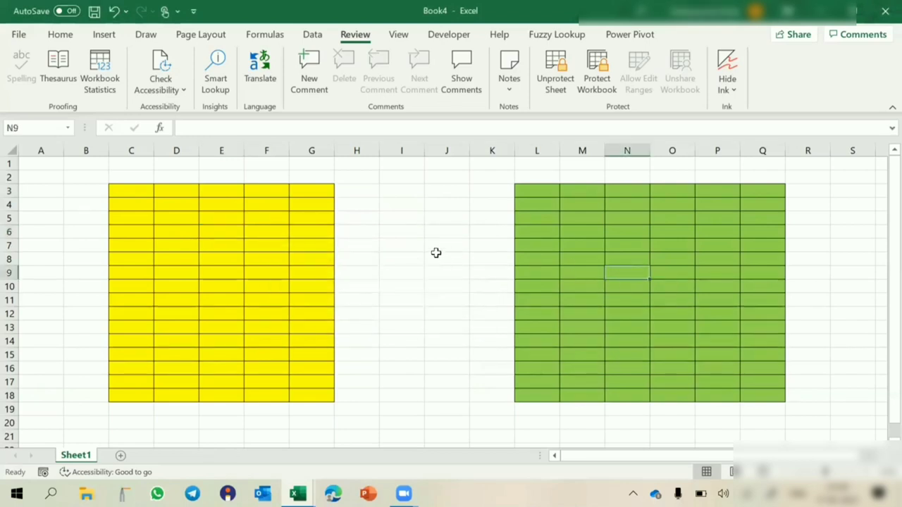
click(437, 255)
double_click(436, 257)
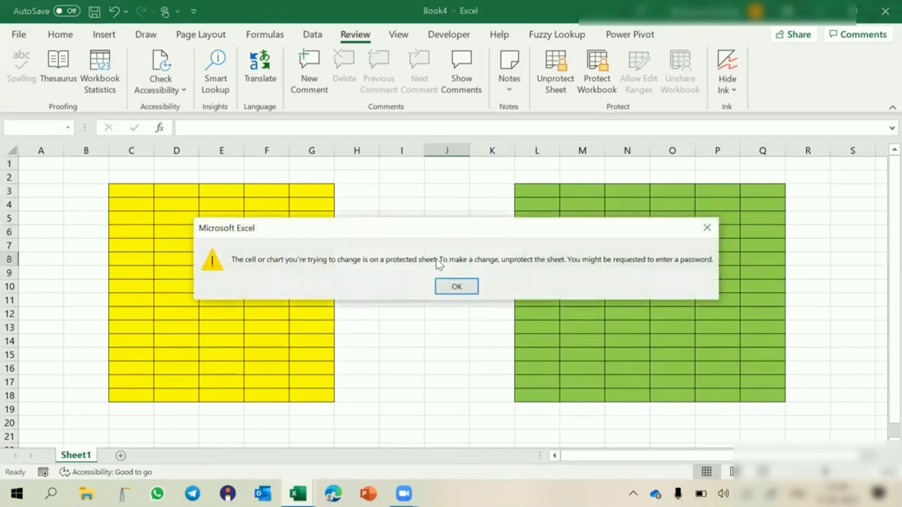
key(Return)
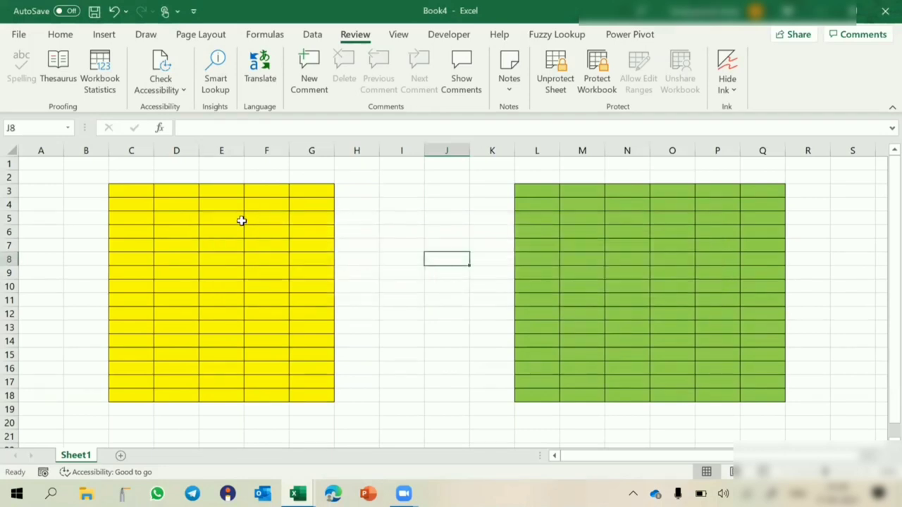
- Unlock the yellow range with its password and enter dgfdg, df, gdfg and fd down column F from F12
click(184, 249)
double_click(184, 249)
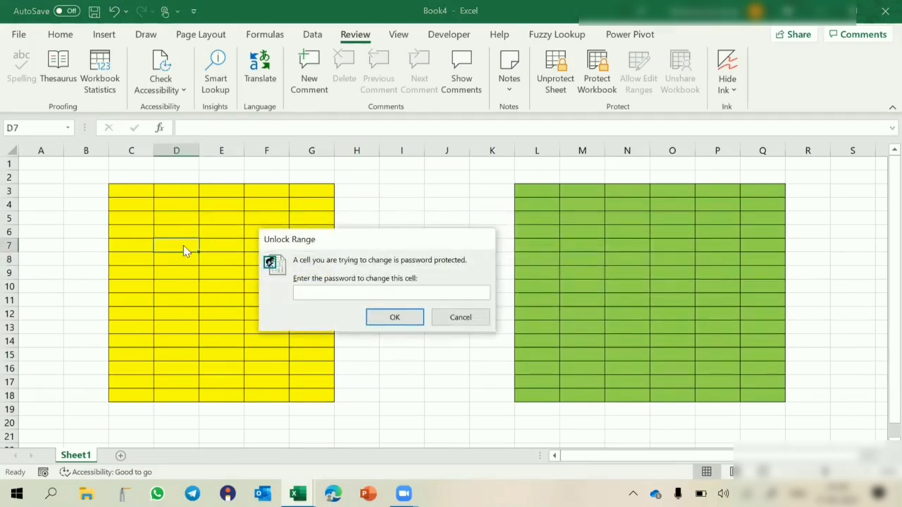
text(1)
click(405, 324)
click(266, 315)
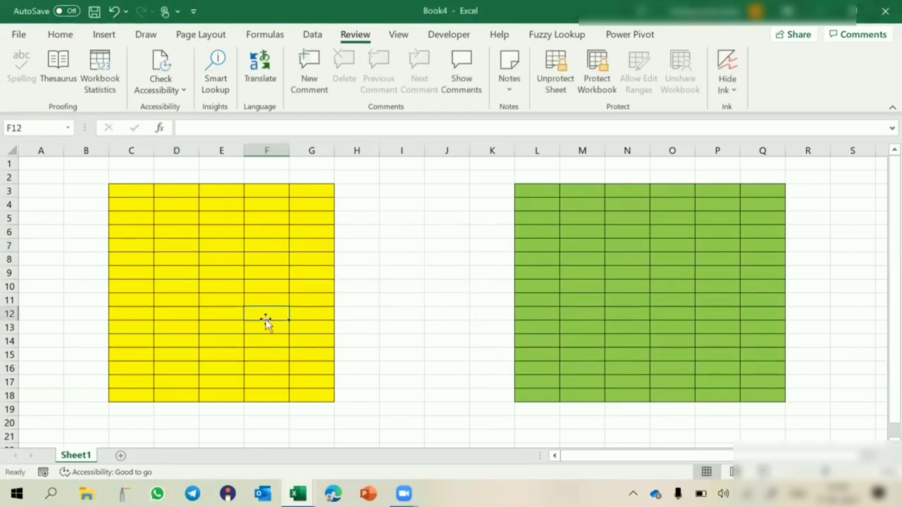
text(dgfdg)
key(Return)
key(Return)
text(df)
key(Return)
text(gd)
key(Return)
text(fg)
key(Return)
text(fd)
key(Return)
key(Return)
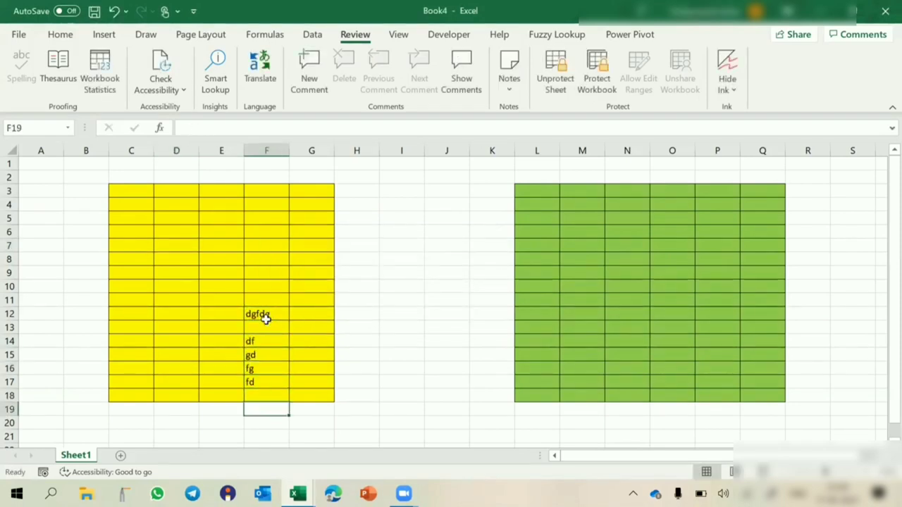
- Unlock the green range with its password and start typing sample text into N10
double_click(609, 289)
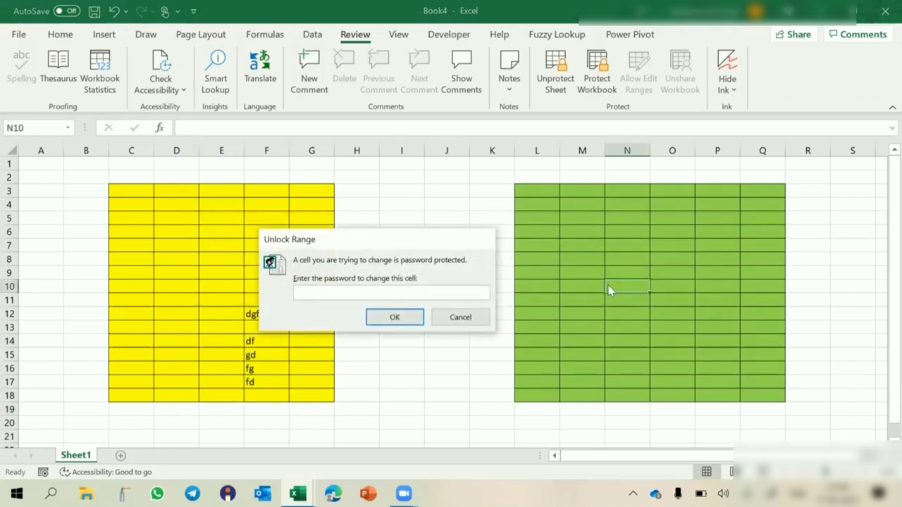
text(1)
key(Return)
text(df)
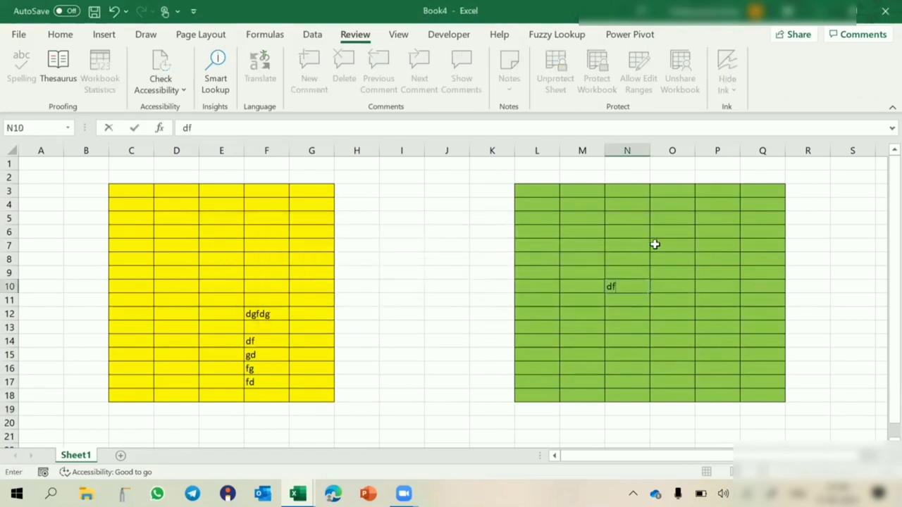
text(gfdg  df g fdg fdh fdh  dh)
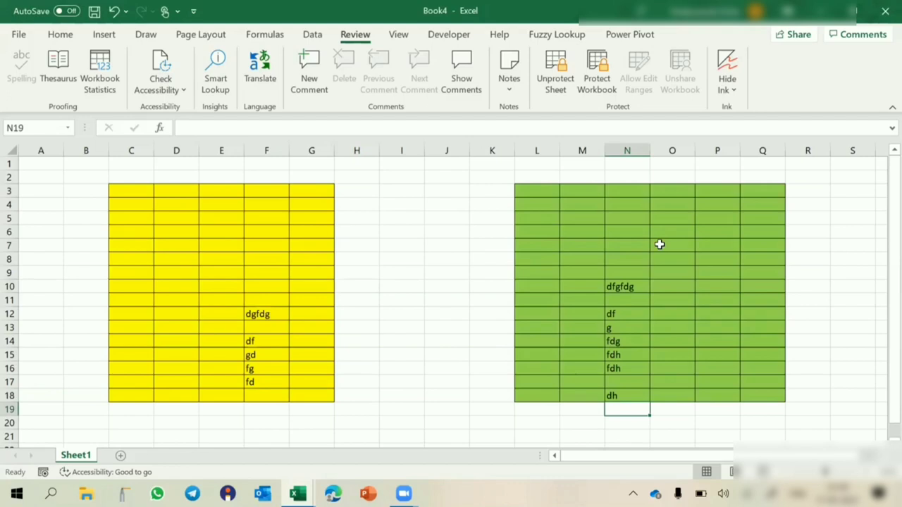
- Fill Book1's topic 2 row E5:F5 yellow, replacing a mistaken light-green fill
mouse_move(298, 493)
click(252, 423)
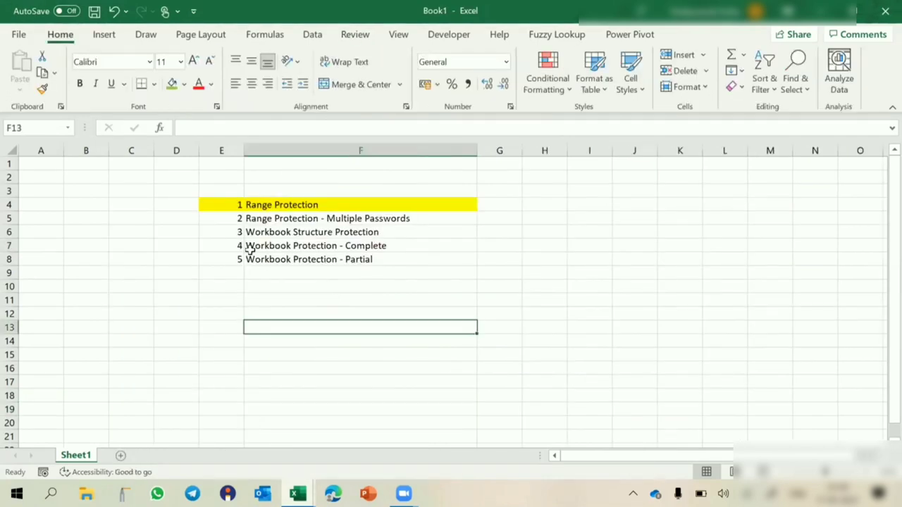
drag(227, 222, 270, 215)
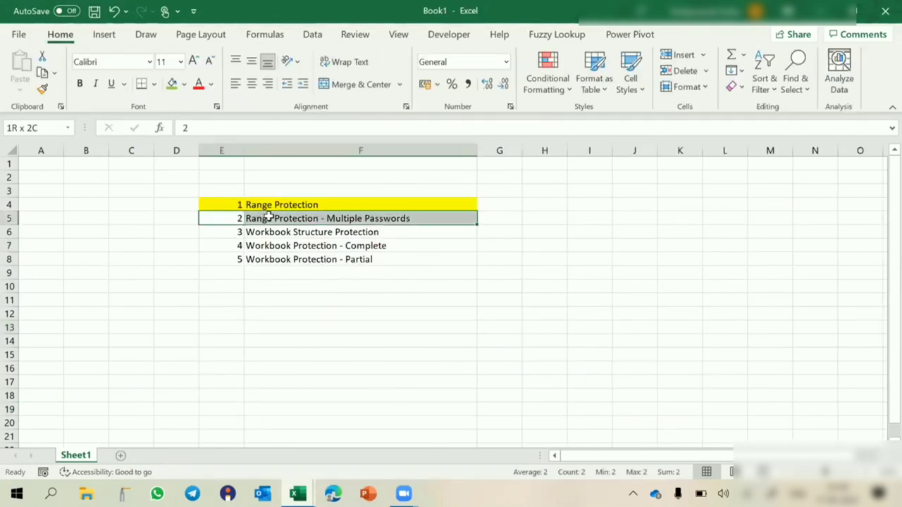
click(184, 84)
click(222, 217)
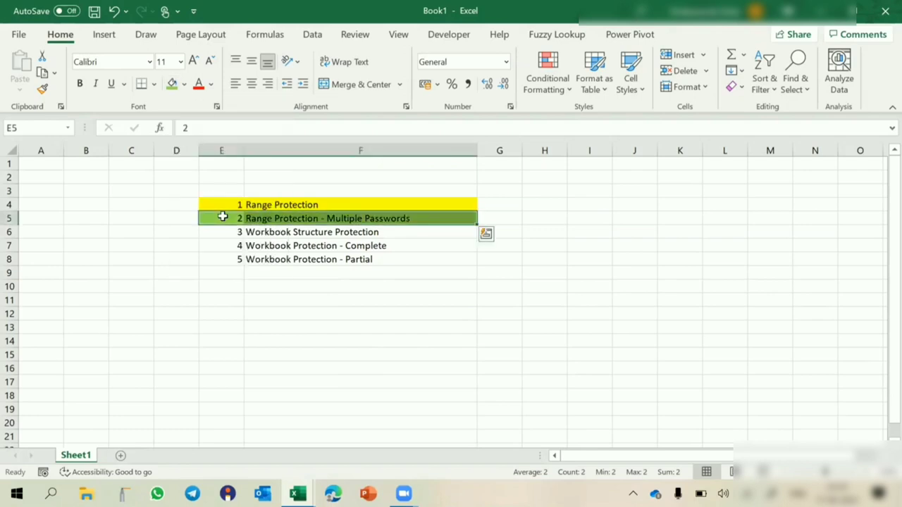
click(185, 85)
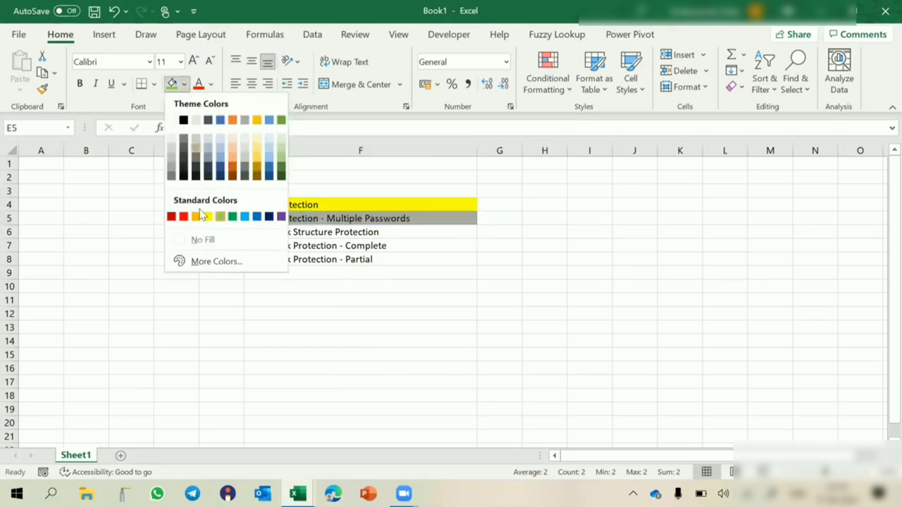
click(206, 217)
click(250, 312)
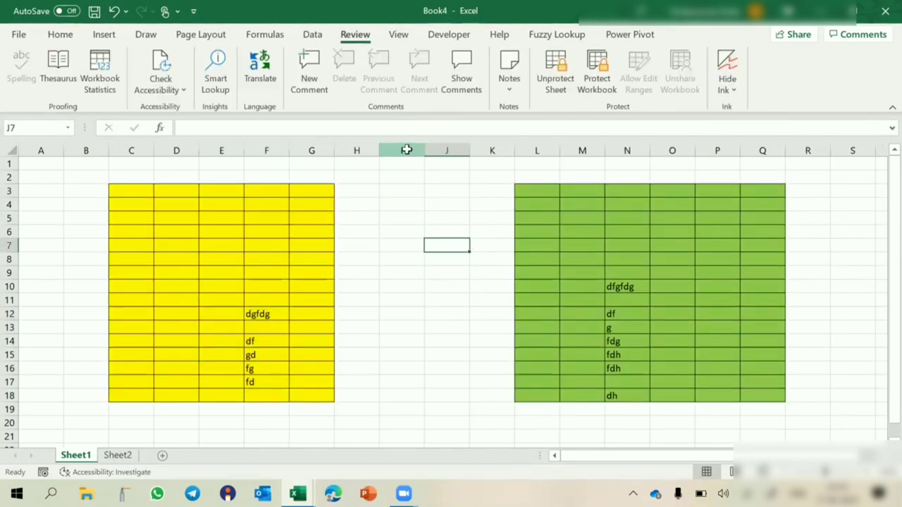
- Discard Book4 with Don't Save, returning to Book1 with topic 3 selected
click(407, 149)
click(491, 149)
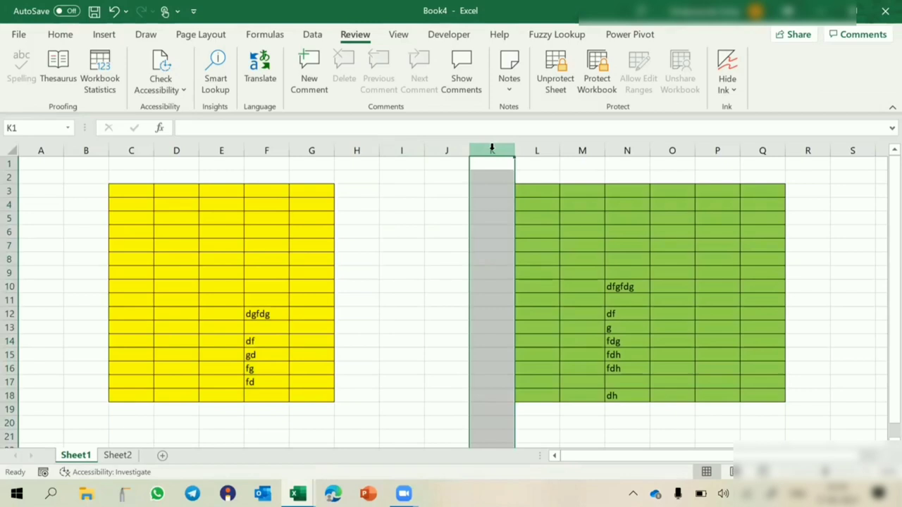
click(324, 146)
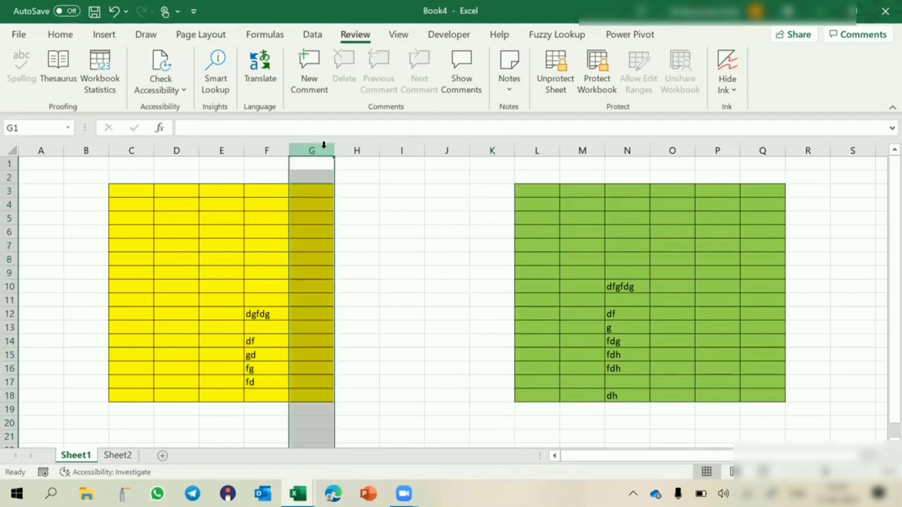
click(885, 10)
click(601, 330)
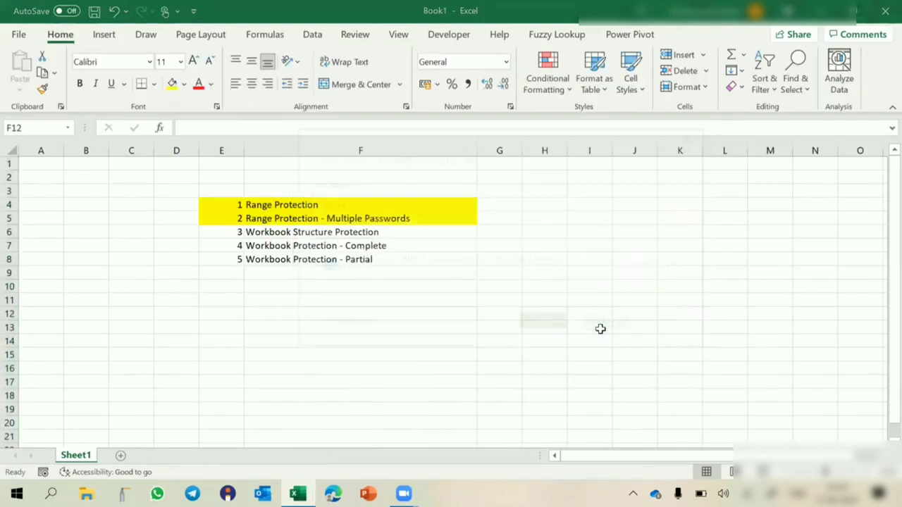
click(349, 233)
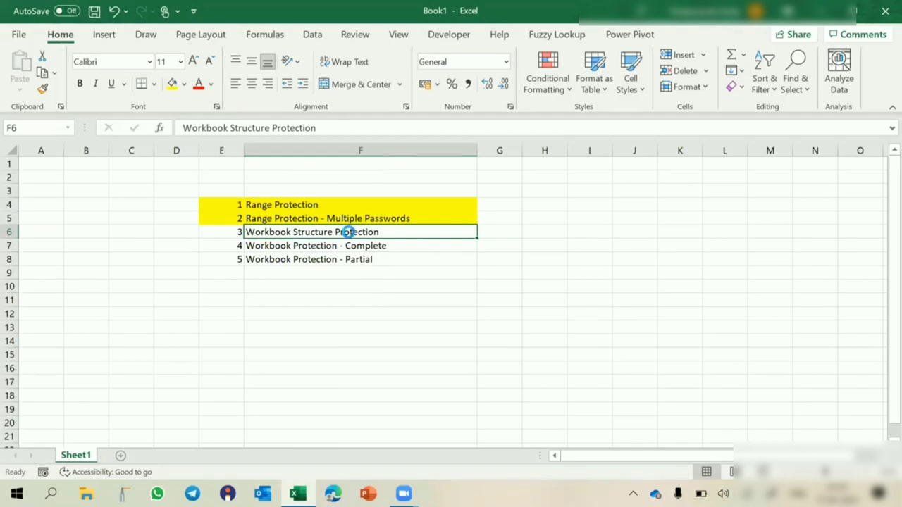
- Create a new blank workbook and add four more sheets for five in total
key(ctrl+n)
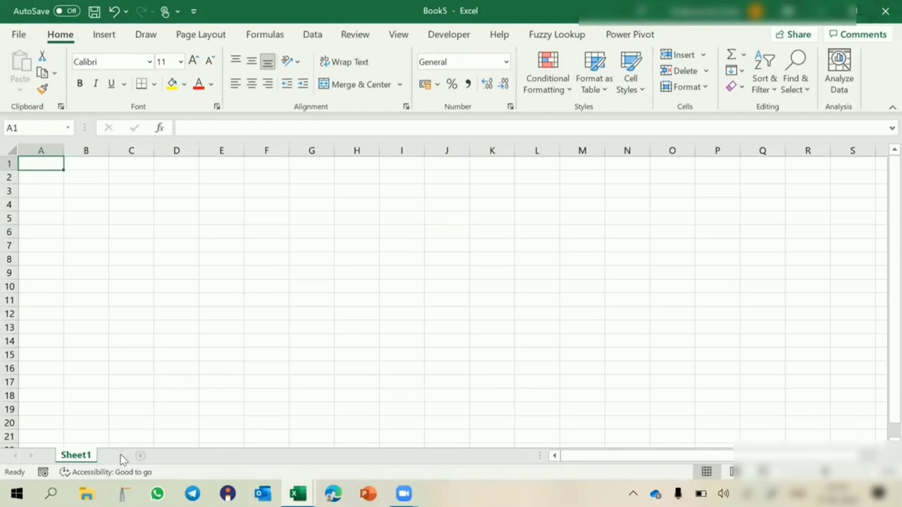
click(120, 456)
click(161, 455)
click(204, 457)
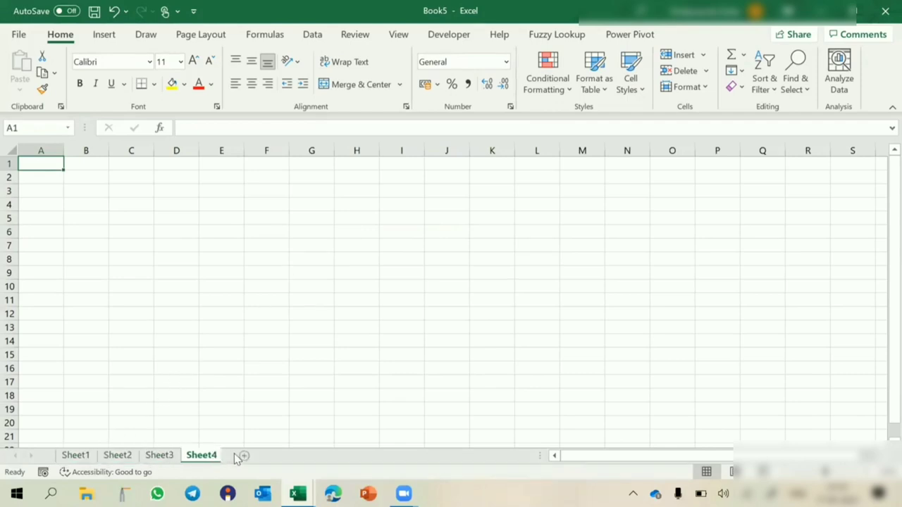
click(248, 457)
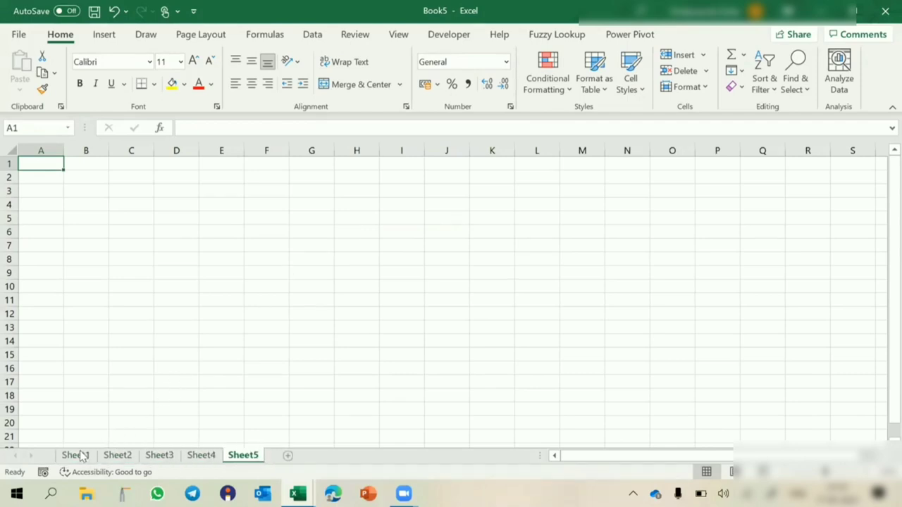
- Rename the first three sheets Home, Data and Report
double_click(78, 456)
text(Home)
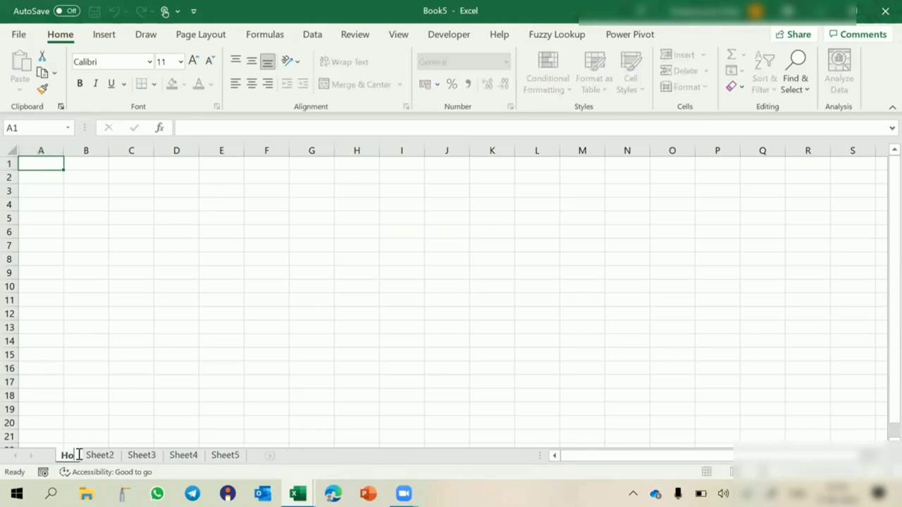
click(107, 456)
double_click(107, 456)
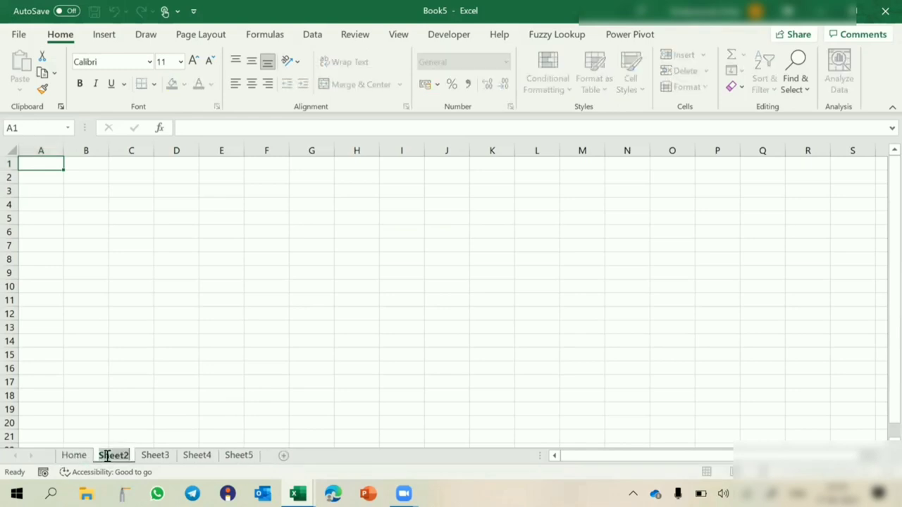
text(Data)
click(145, 456)
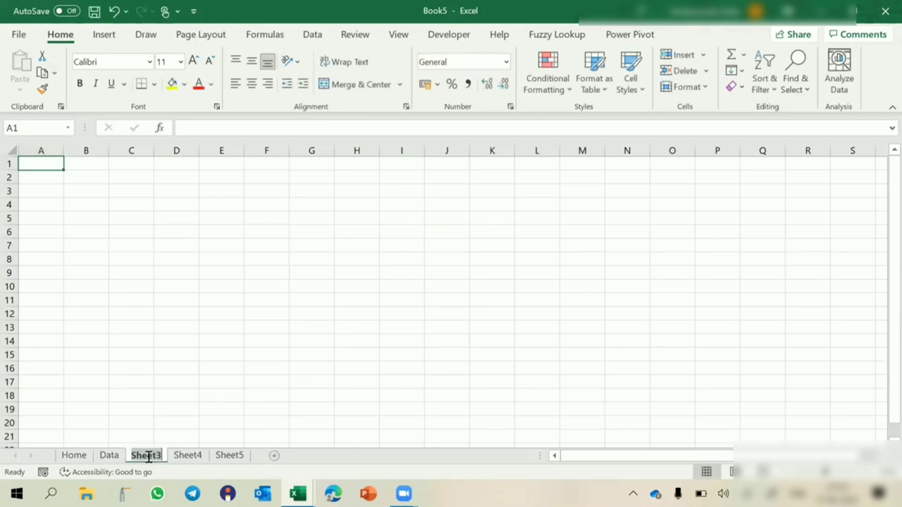
double_click(146, 456)
text(Report)
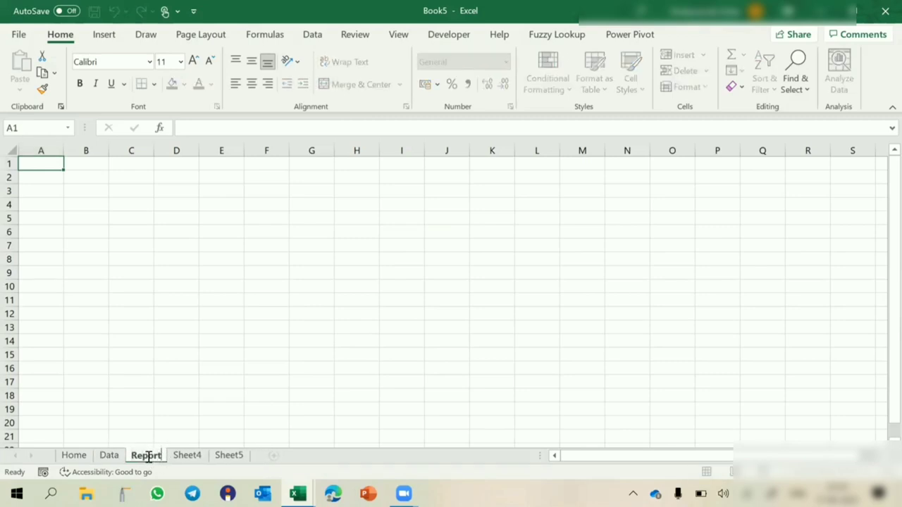
click(189, 457)
- Rename the fourth sheet Analysis and type Dashboard as the fifth sheet's name
double_click(192, 456)
text(Analysi)
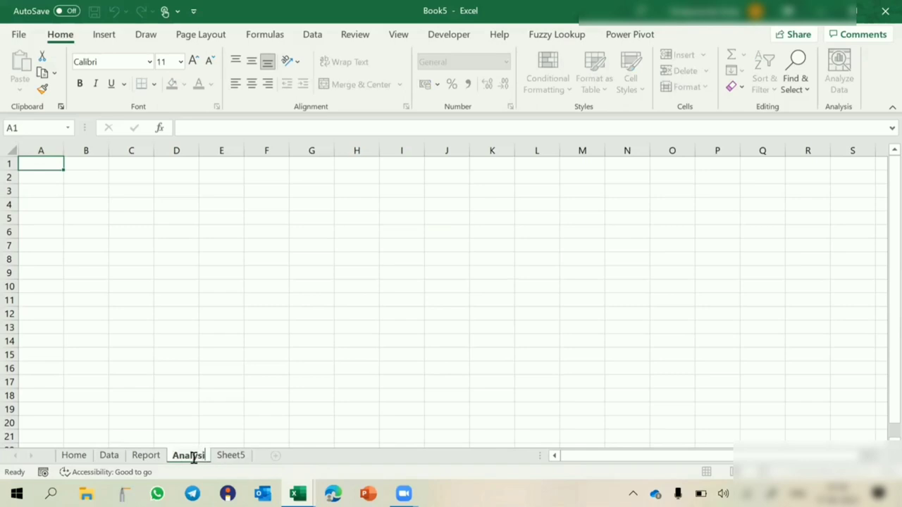
key(BackSpace)
key(Return)
text(is)
click(244, 456)
double_click(244, 456)
text(Da)
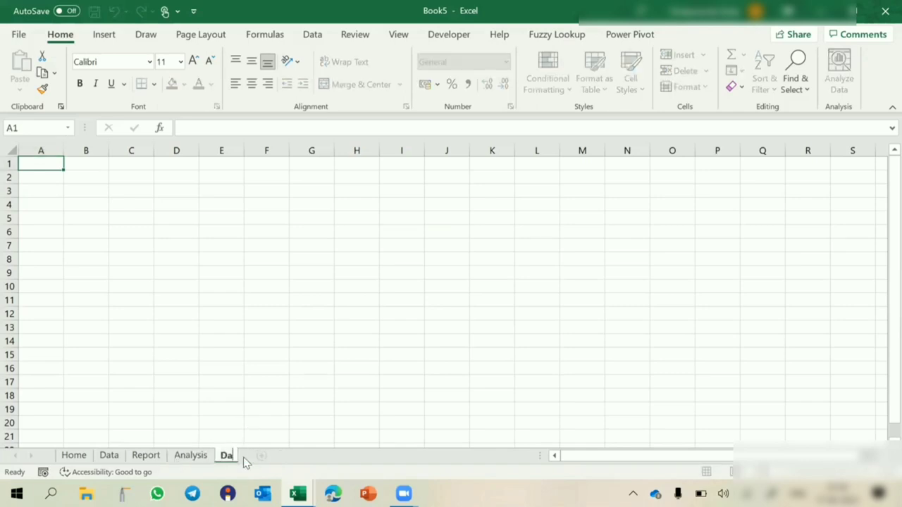
text(shboard)
- Commit the Dashboard name, then go to the Home sheet and select F6
key(Return)
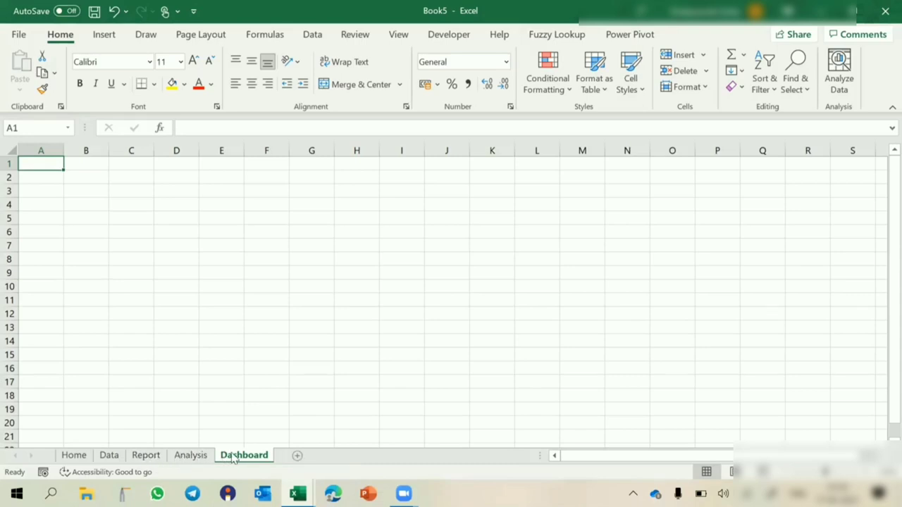
mouse_move(74, 456)
mouse_down()
mouse_move(190, 392)
mouse_move(282, 461)
mouse_move(228, 399)
mouse_move(63, 439)
mouse_up()
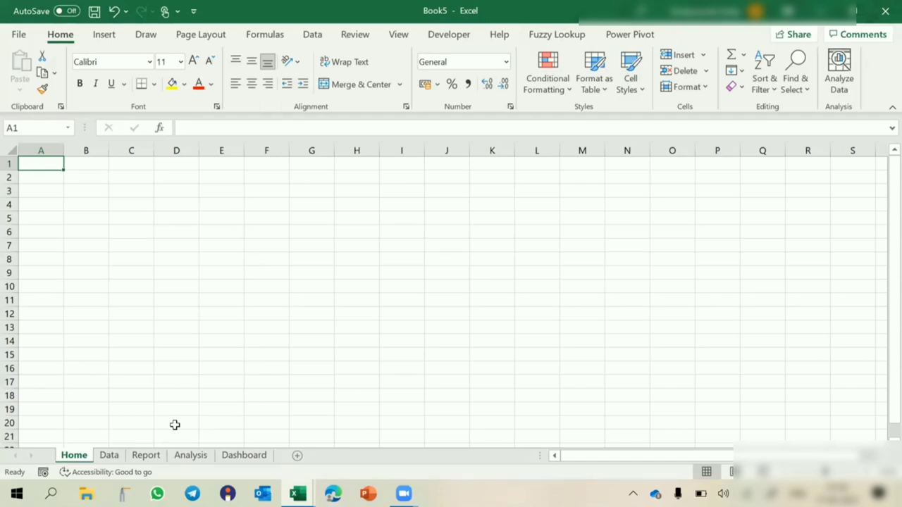
click(278, 229)
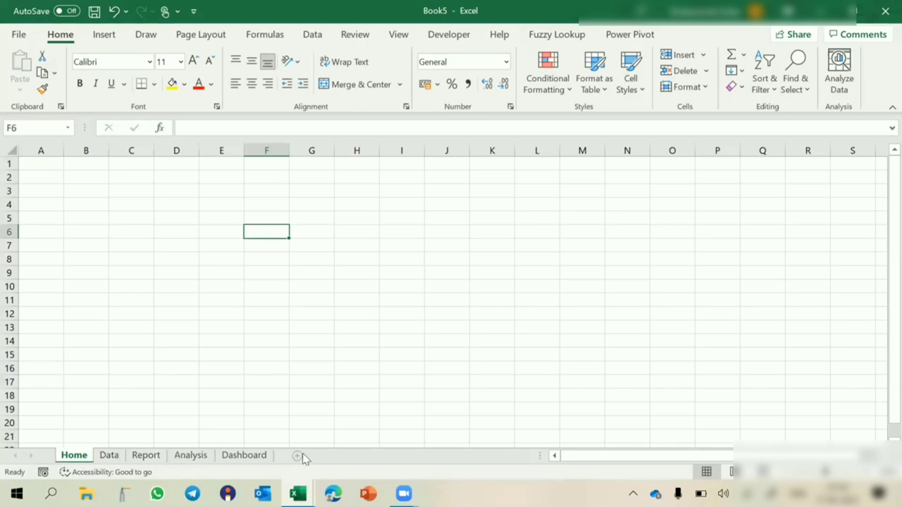
- Check the Report tab's sheet menu, then return to Home and select H9
click(147, 458)
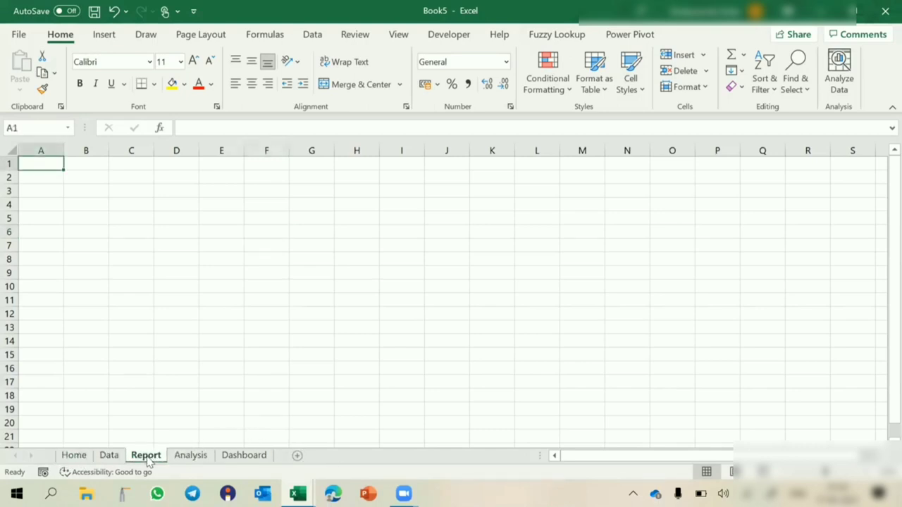
right_click(148, 460)
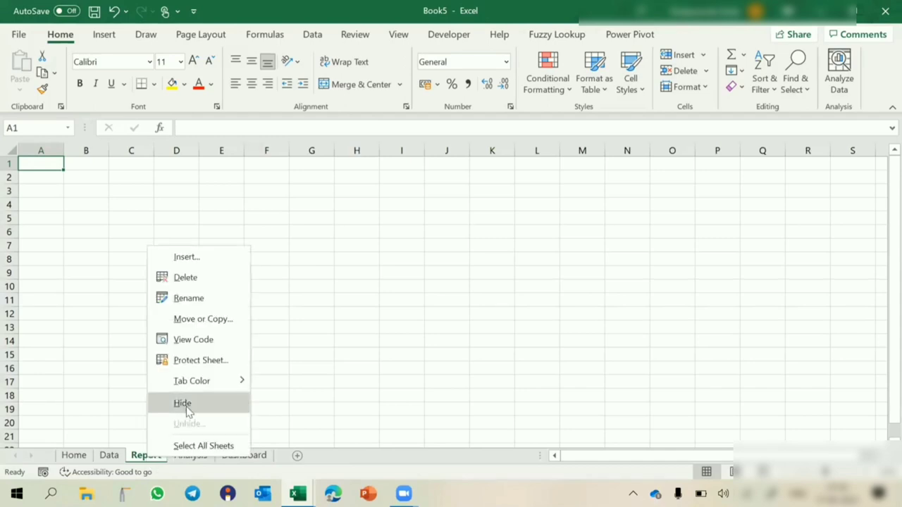
click(101, 390)
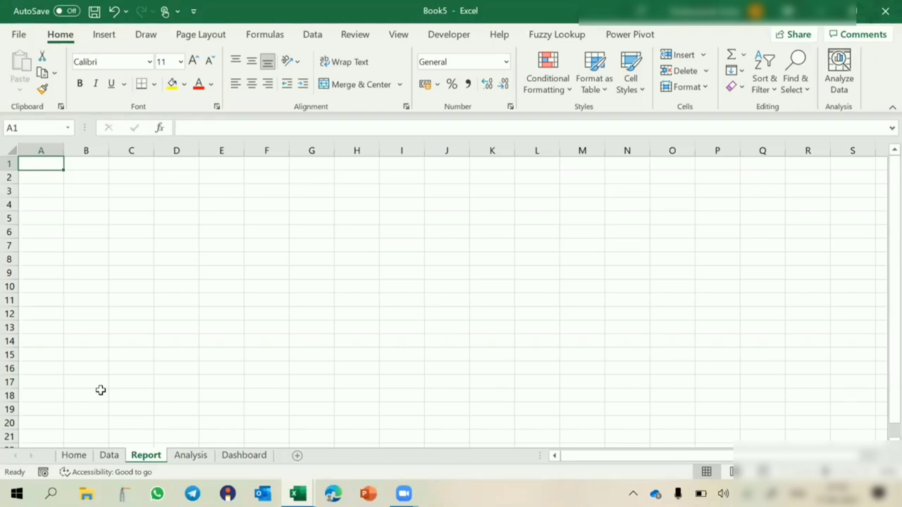
click(74, 455)
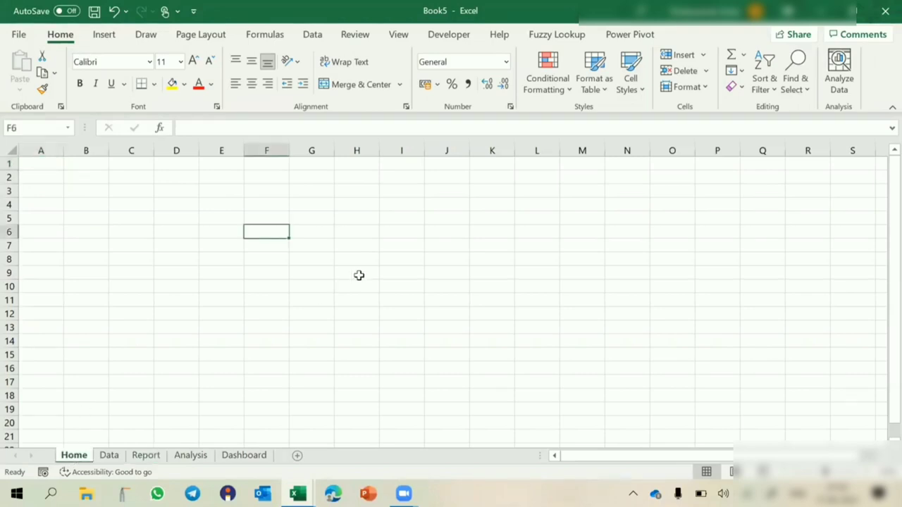
click(357, 273)
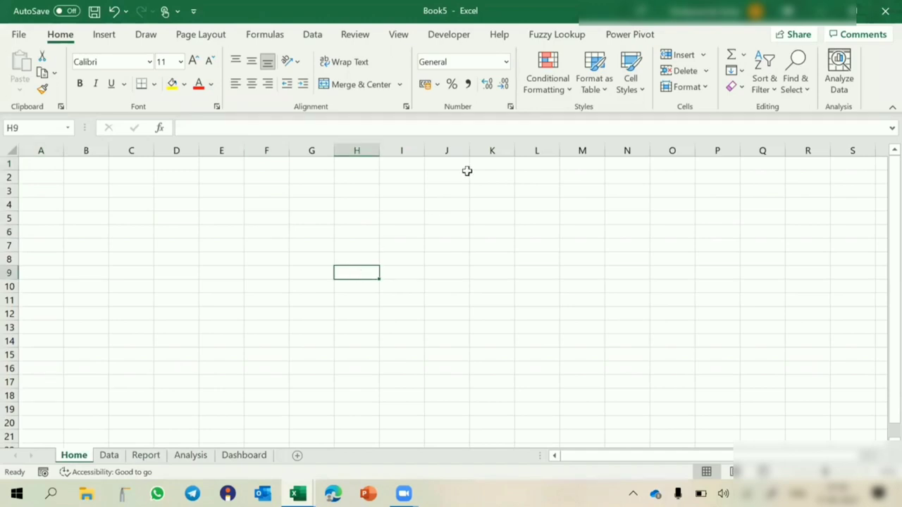
- Protect the workbook structure from the Review tab with a password, entered twice
click(356, 35)
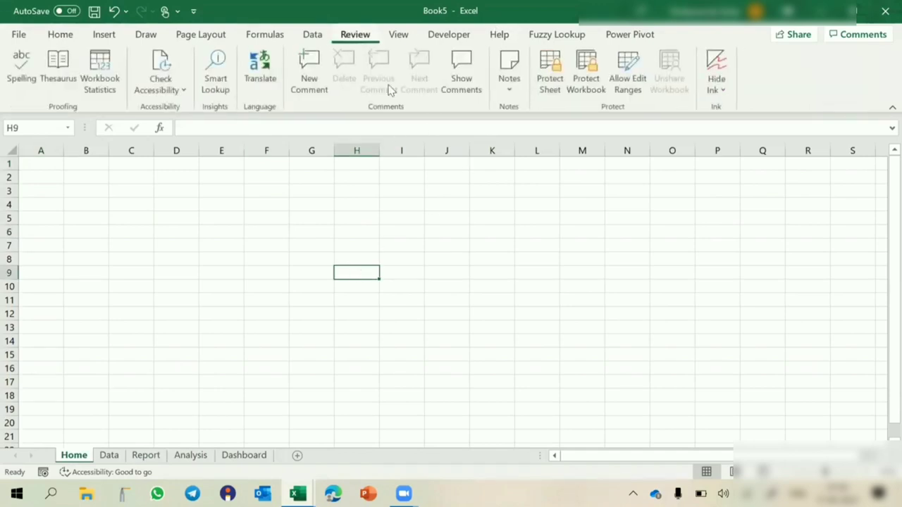
click(587, 82)
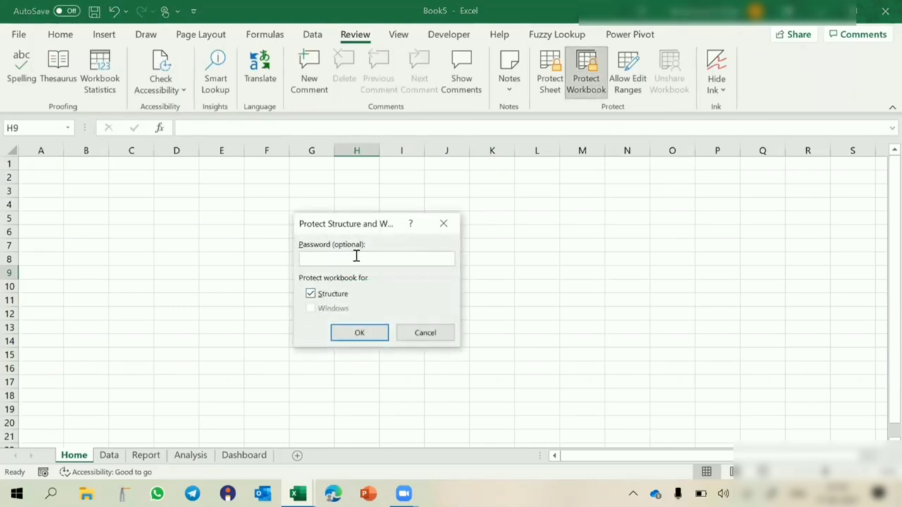
text(123)
key(Return)
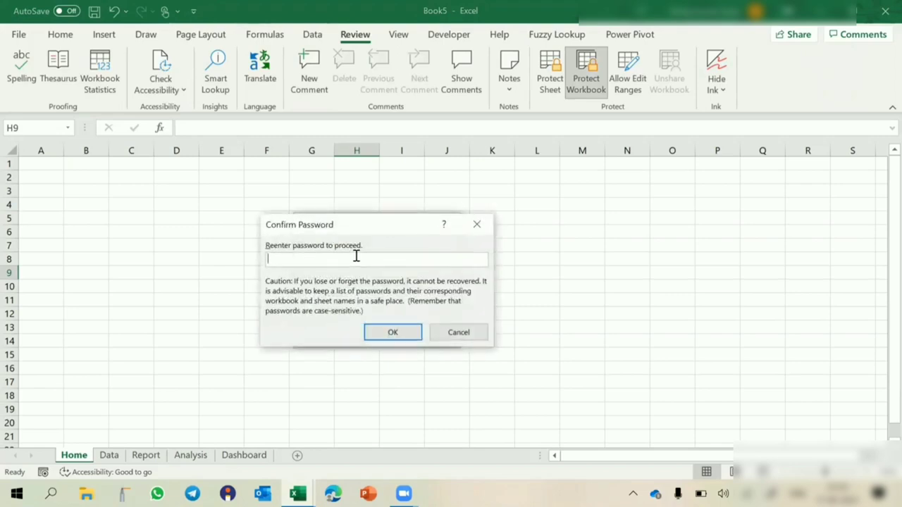
text(123)
key(Return)
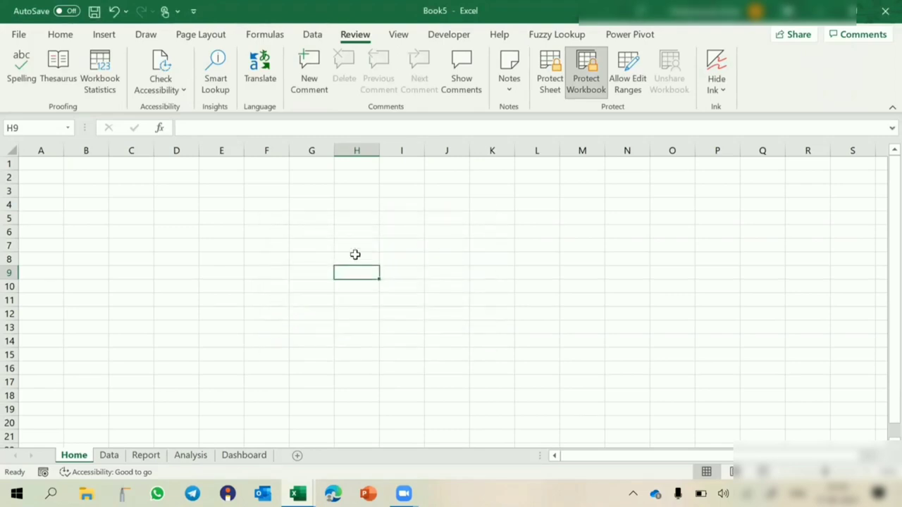
- Check the Home tab's locked menu, then try adding a sheet from Dashboard and dismiss the warning
right_click(68, 458)
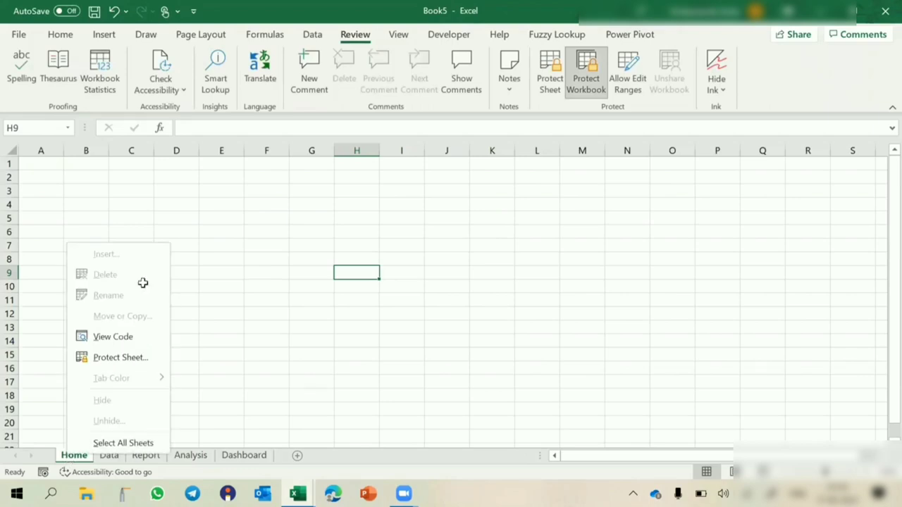
key(Escape)
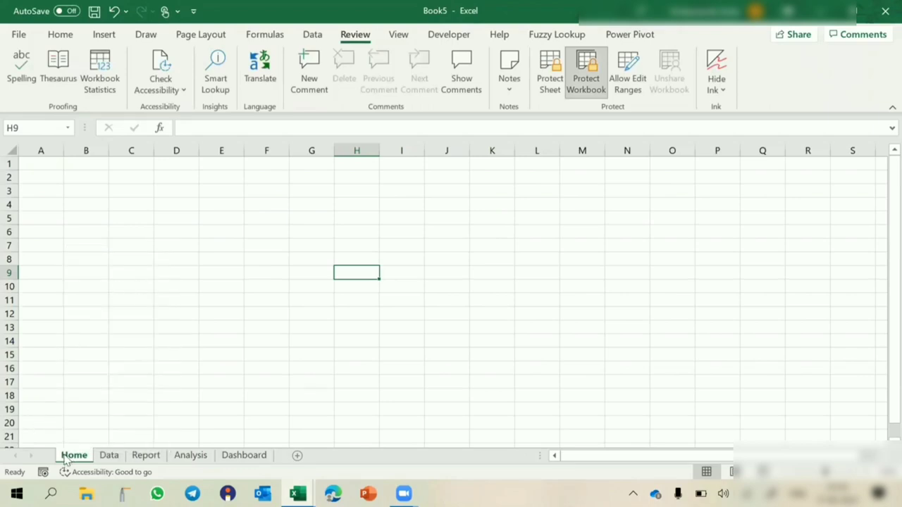
right_click(67, 458)
key(Escape)
click(258, 455)
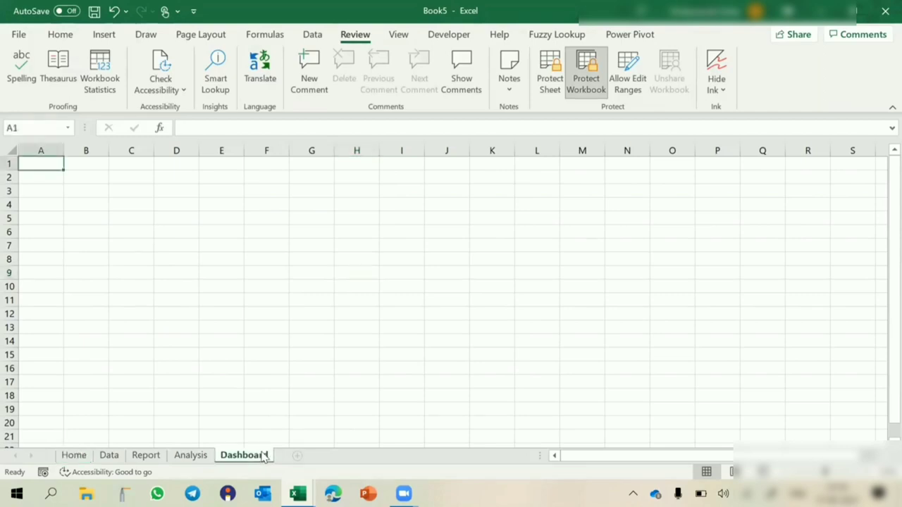
click(297, 456)
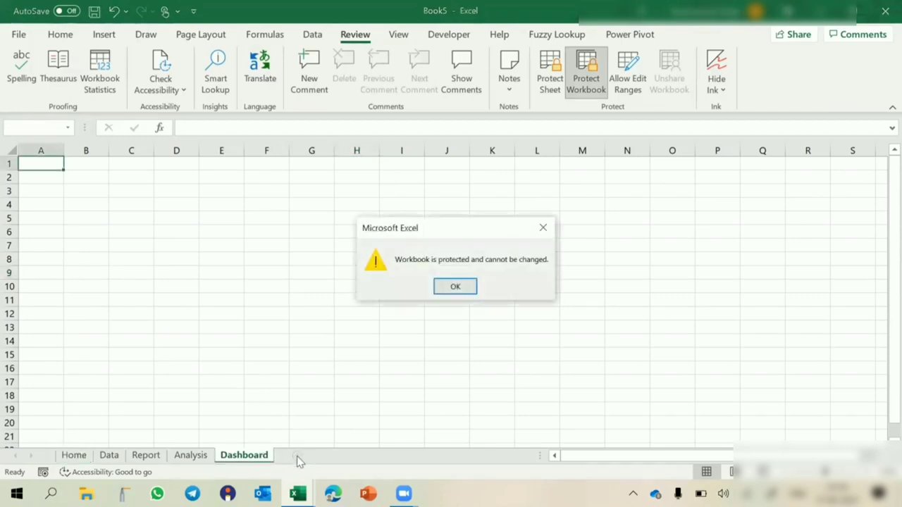
click(455, 289)
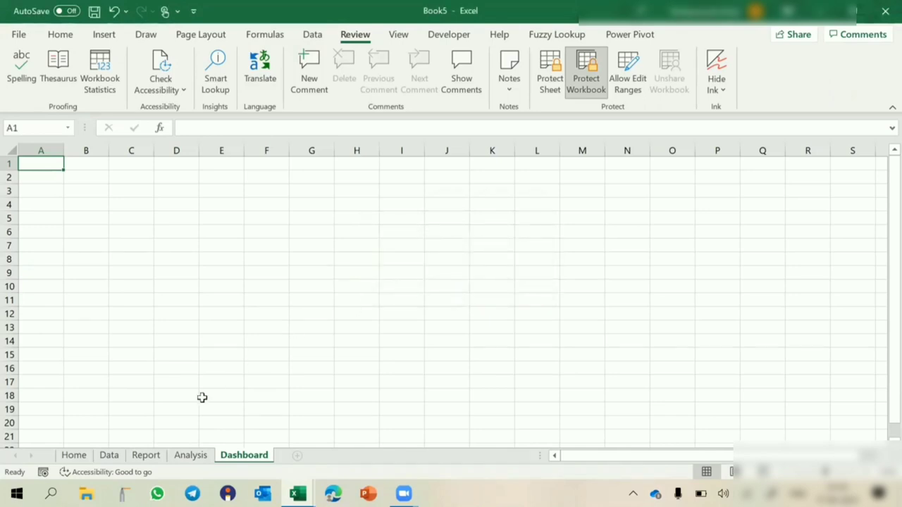
- Check Report's sheet options, try moving Home, and enter 'vjhnv' in H9
click(146, 457)
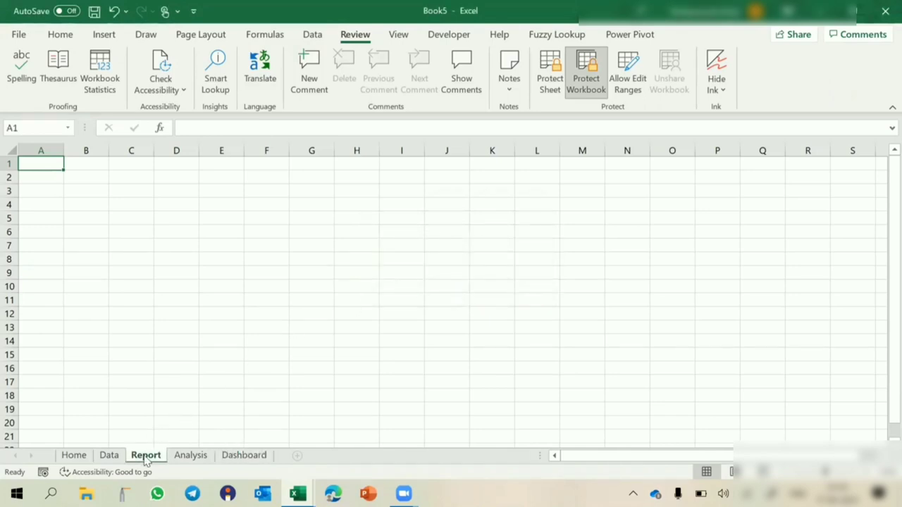
right_click(145, 456)
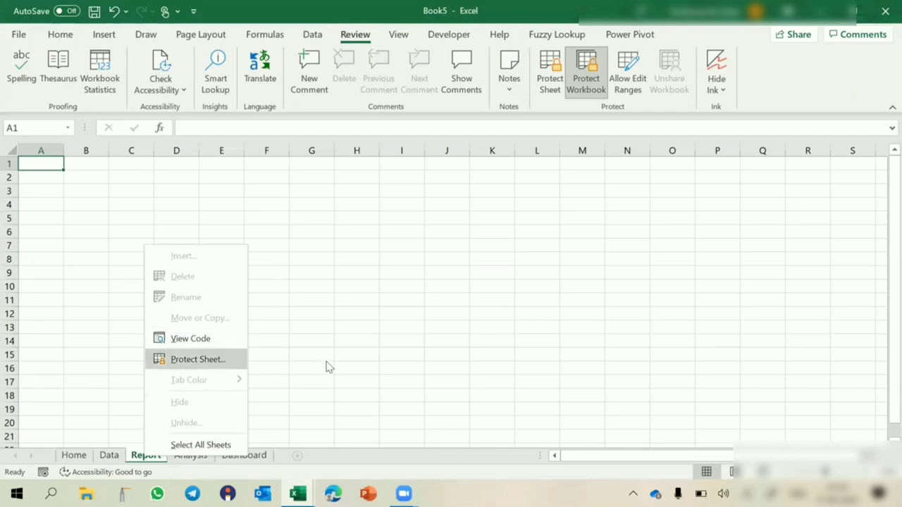
click(295, 458)
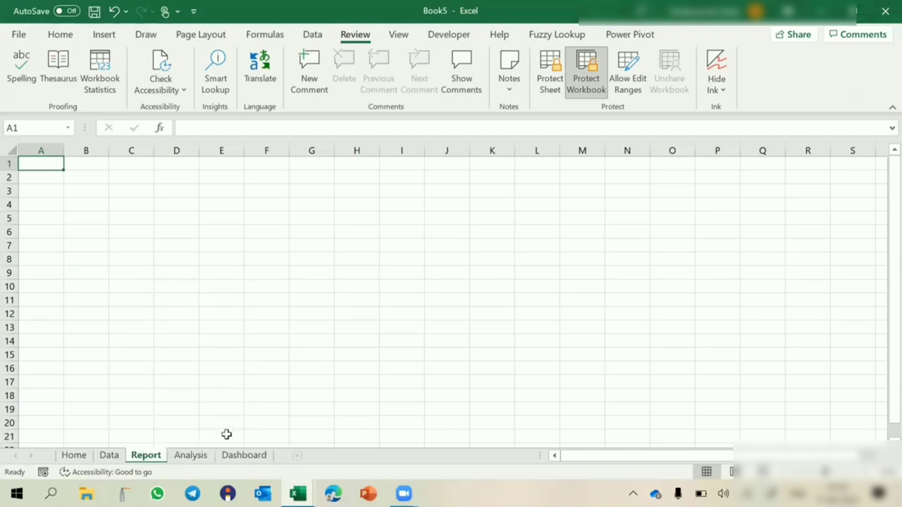
mouse_move(81, 462)
mouse_down()
mouse_move(97, 404)
mouse_move(257, 412)
mouse_move(57, 428)
mouse_move(68, 460)
mouse_up()
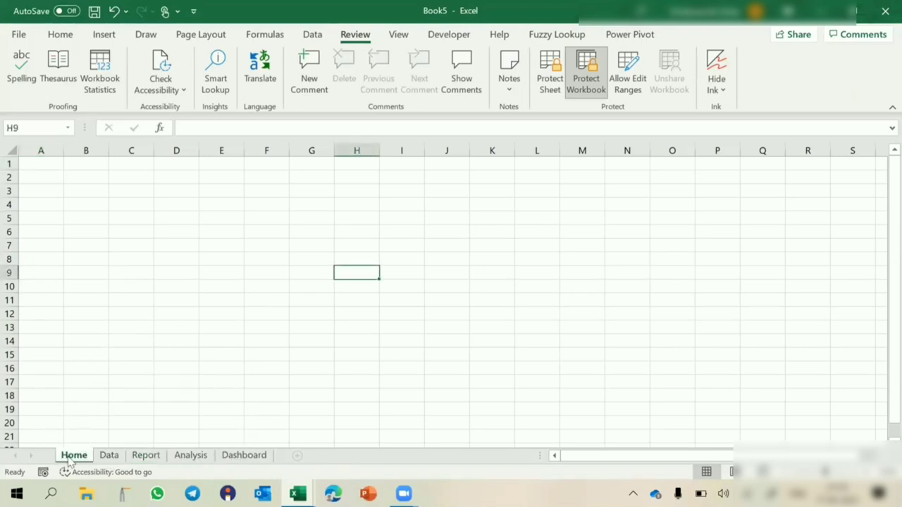
text(vjhnv)
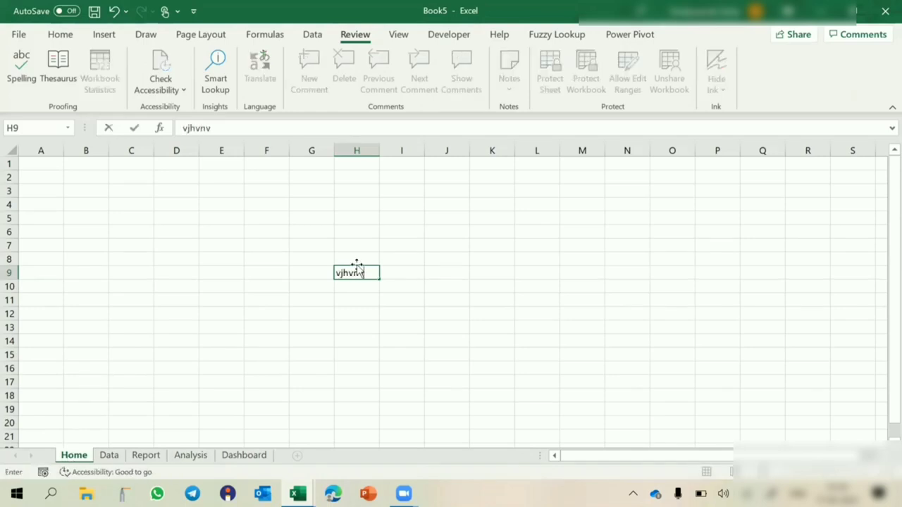
key(Return)
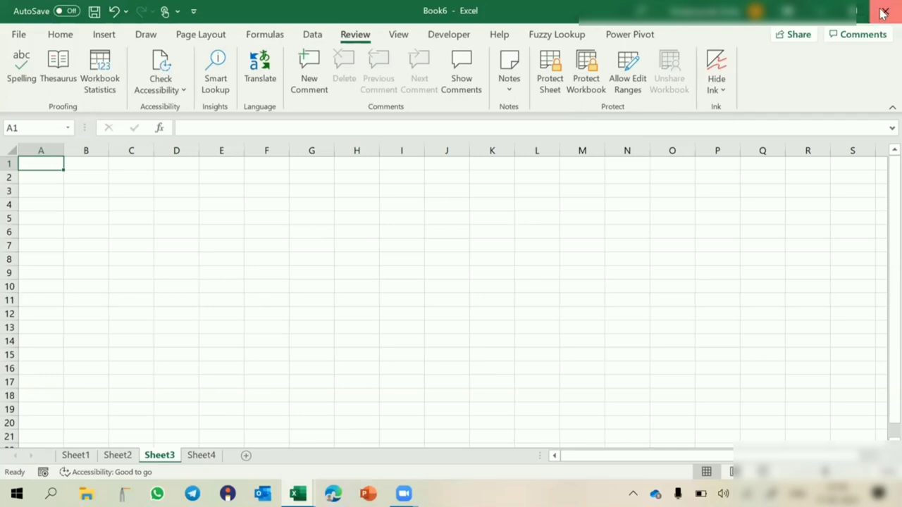
- Close Book6 without saving, then check the Dashboard sheet's greyed-out options
click(883, 13)
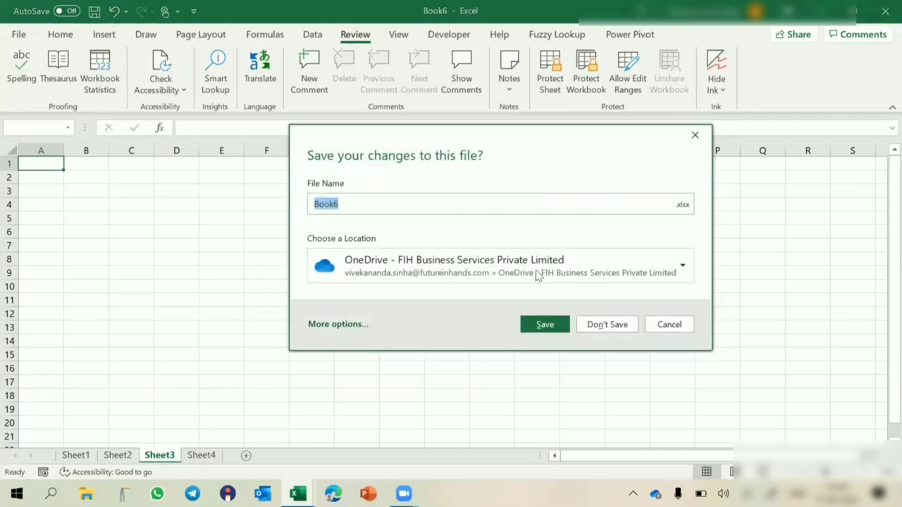
click(601, 325)
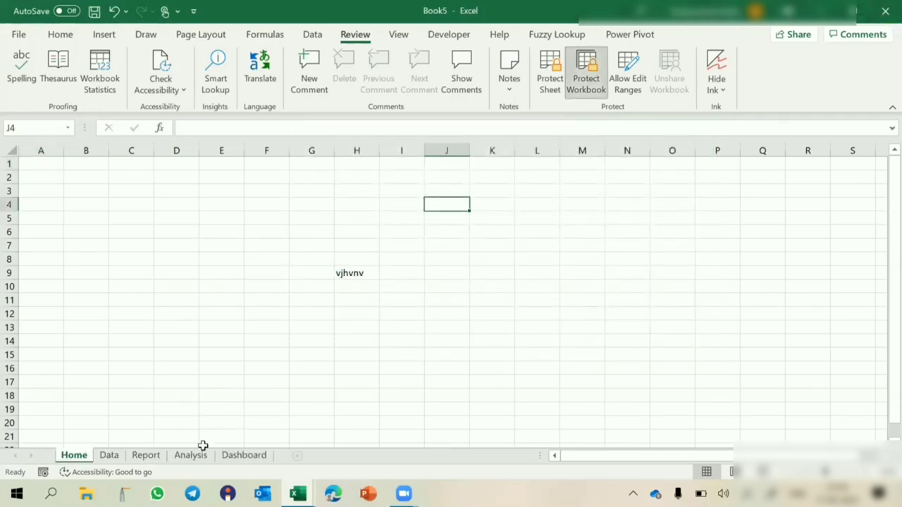
click(235, 456)
right_click(235, 457)
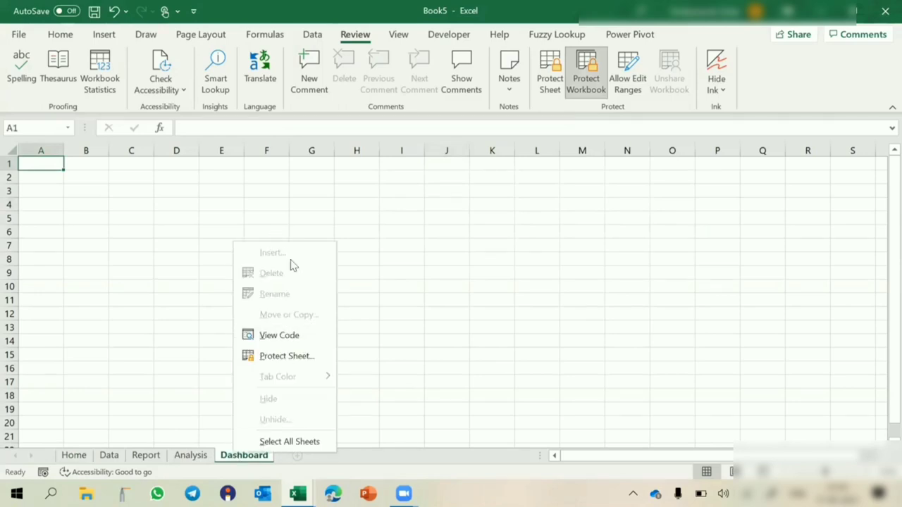
click(160, 398)
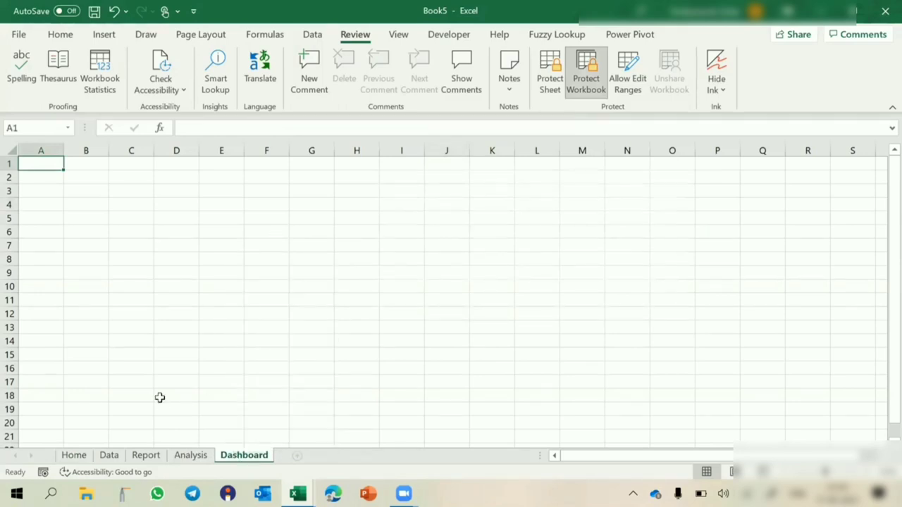
- Unprotect the workbook structure with its password and confirm Dashboard's sheet options are available
click(586, 71)
text(123)
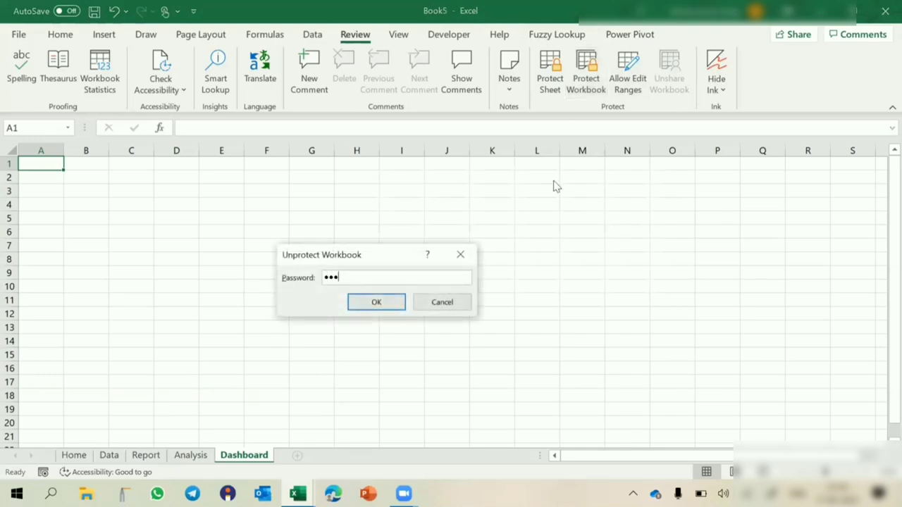
key(Return)
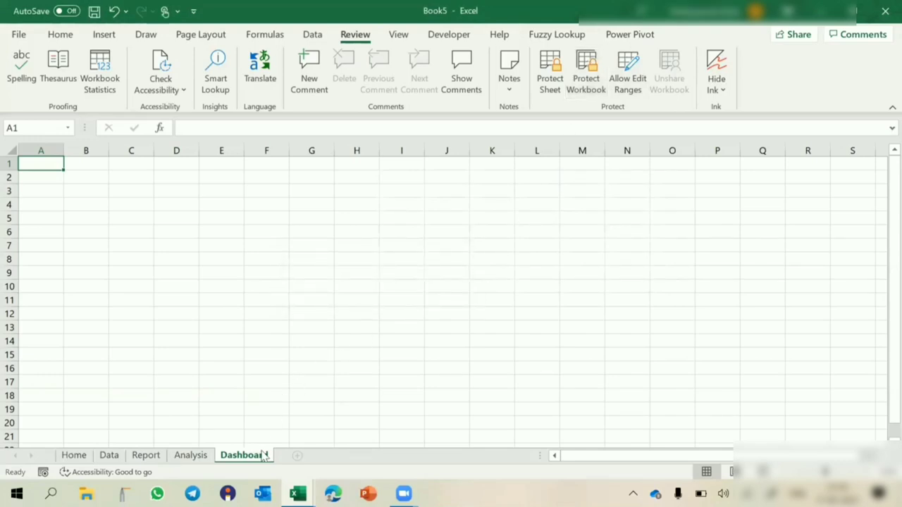
right_click(263, 455)
key(Escape)
- Hide the Data sheet
click(109, 461)
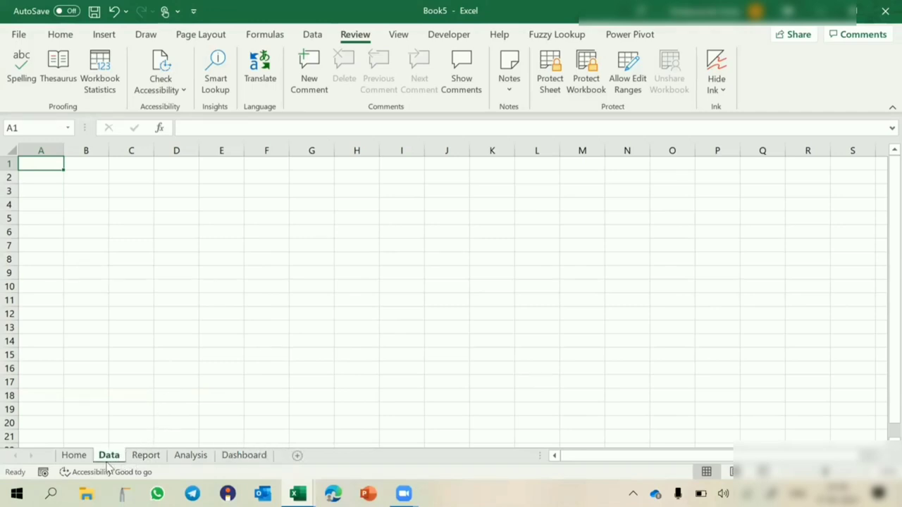
right_click(108, 462)
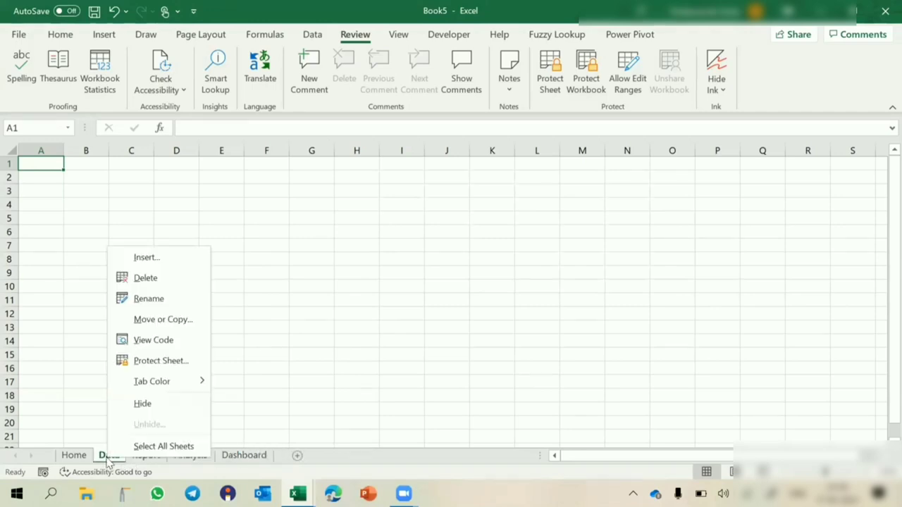
click(139, 407)
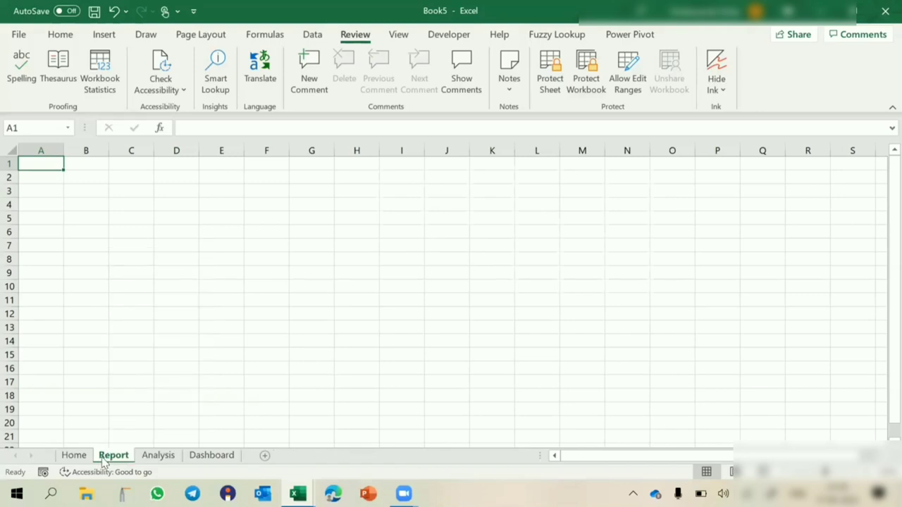
right_click(105, 461)
click(143, 425)
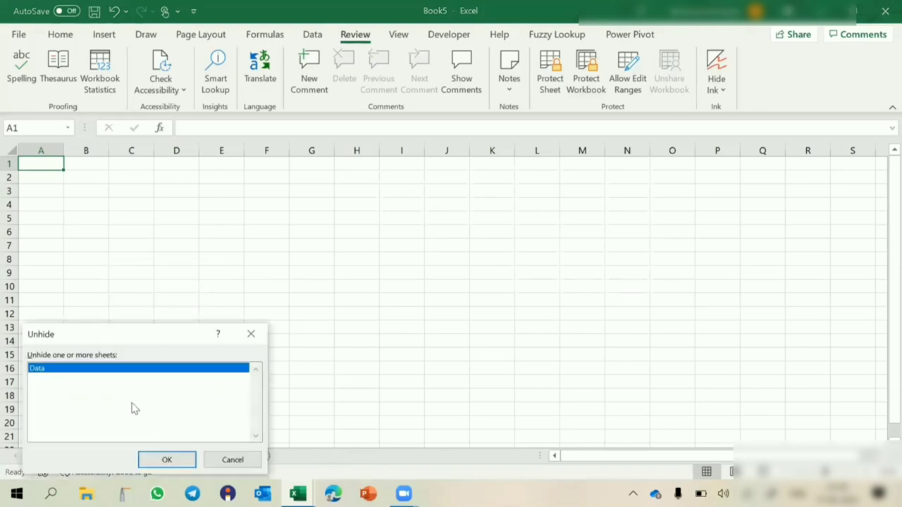
click(171, 459)
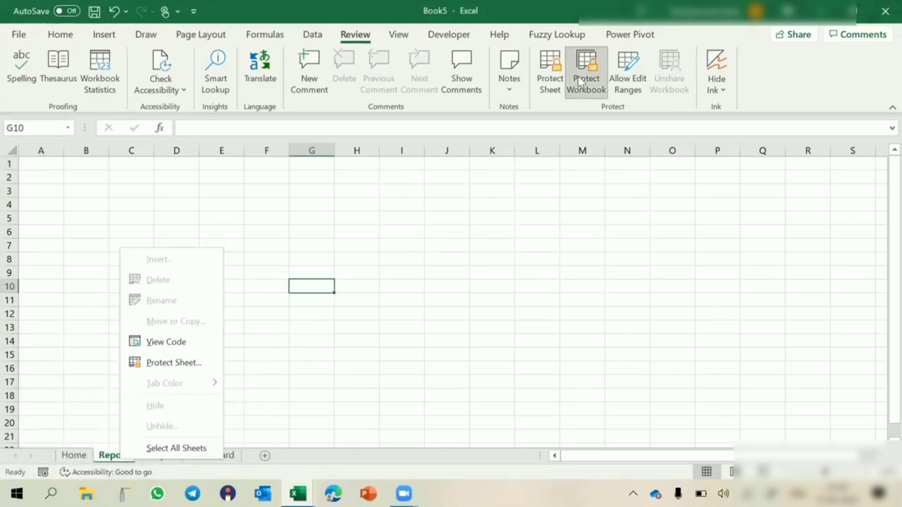
click(586, 78)
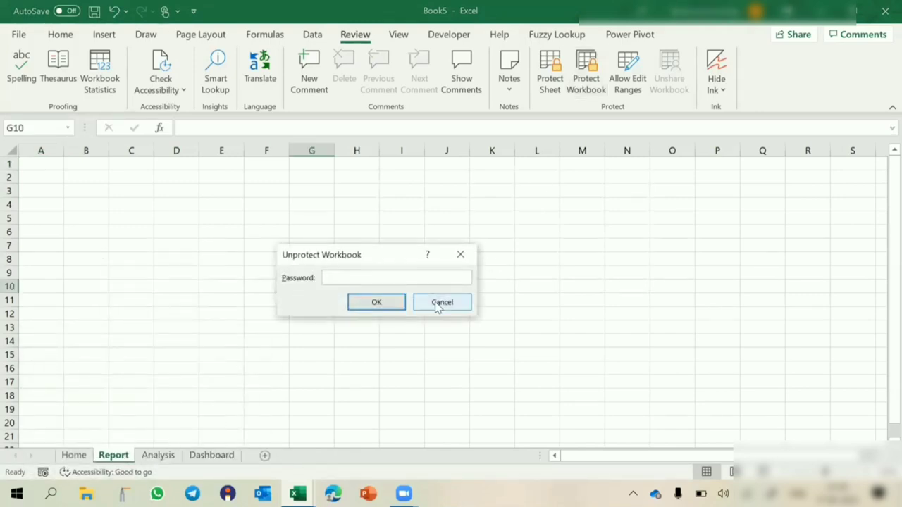
text(123)
key(Return)
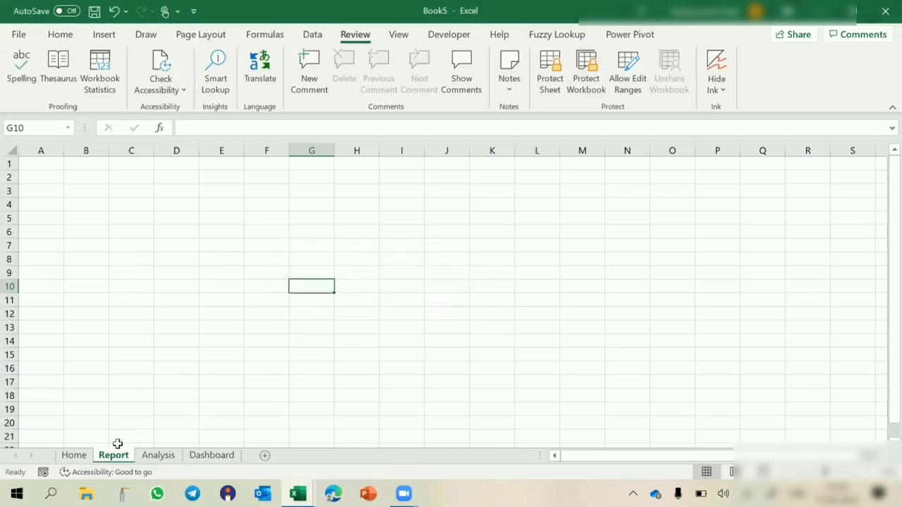
right_click(104, 459)
click(143, 424)
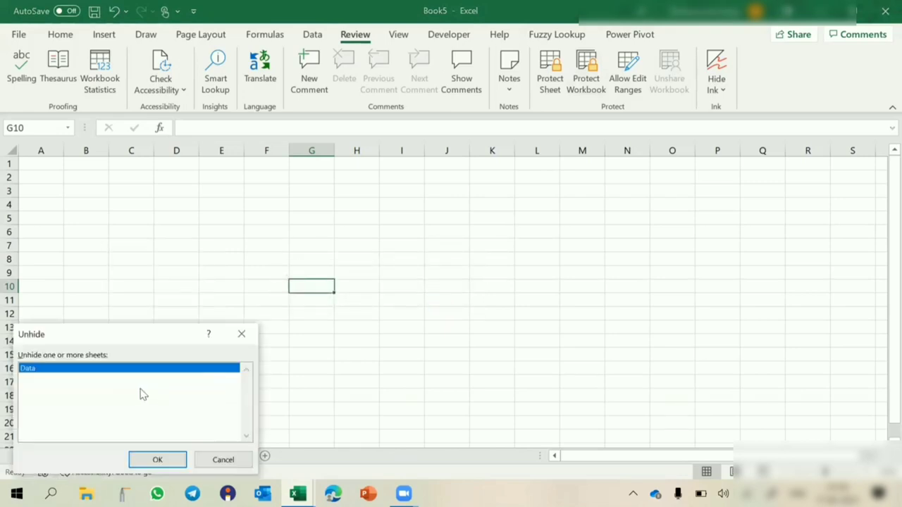
click(137, 460)
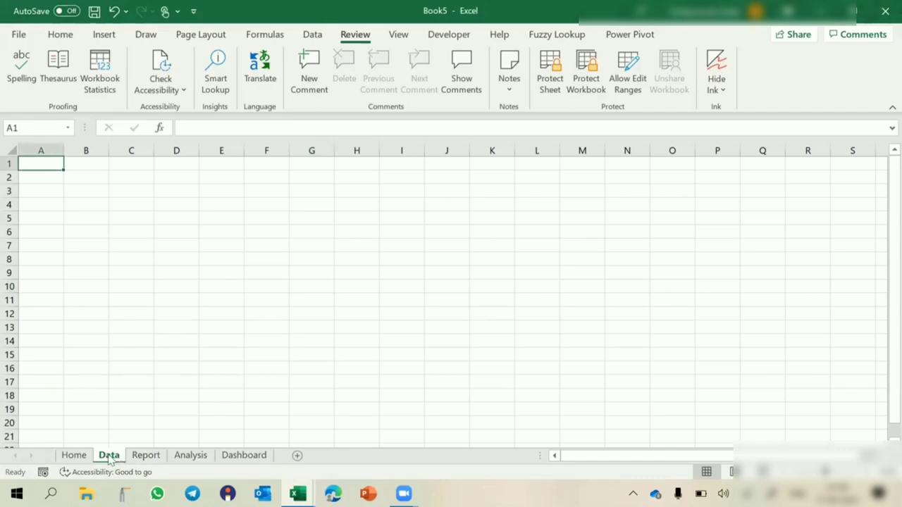
right_click(111, 458)
click(144, 406)
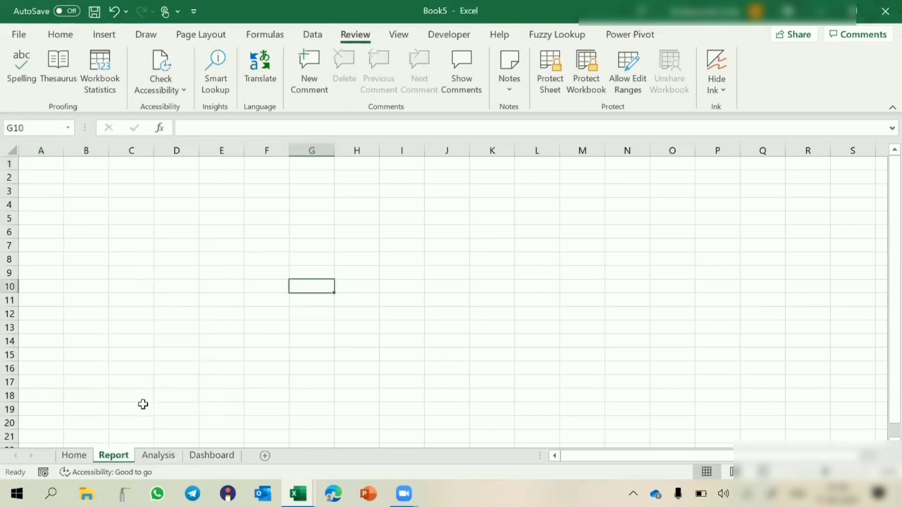
right_click(123, 458)
click(152, 428)
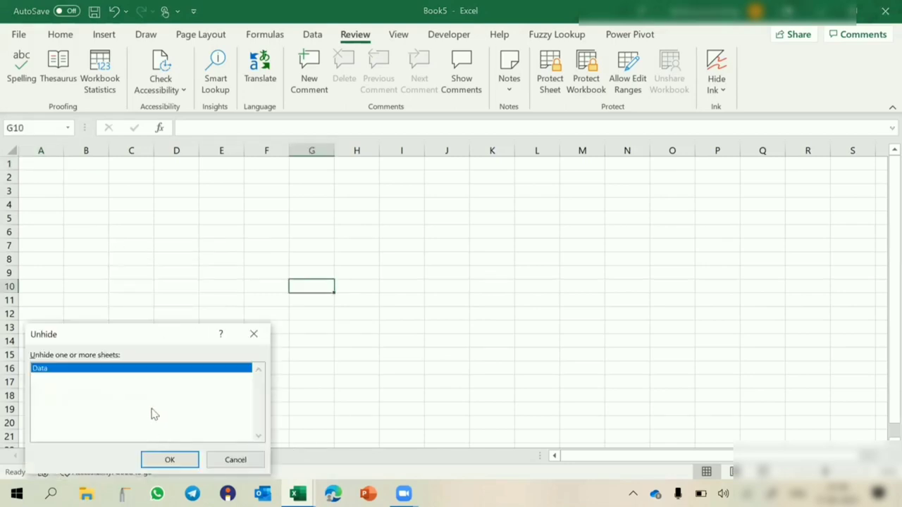
click(168, 459)
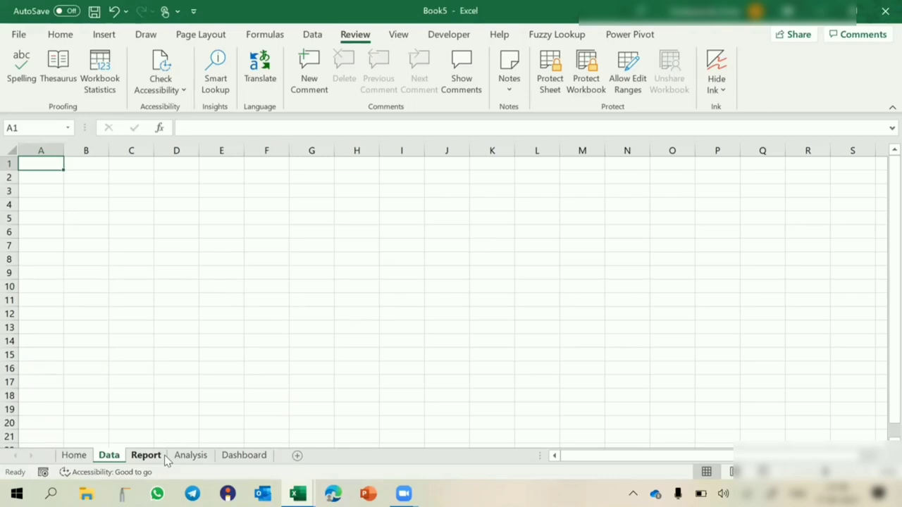
right_click(109, 461)
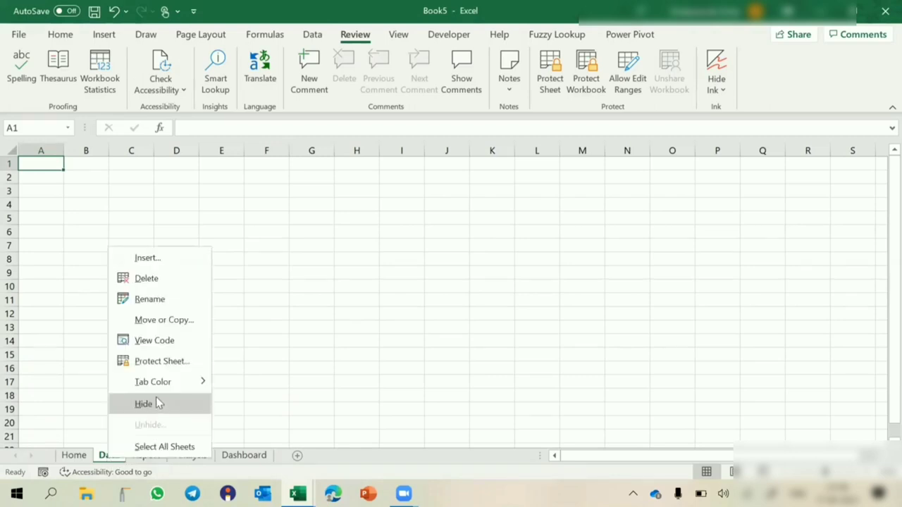
click(155, 397)
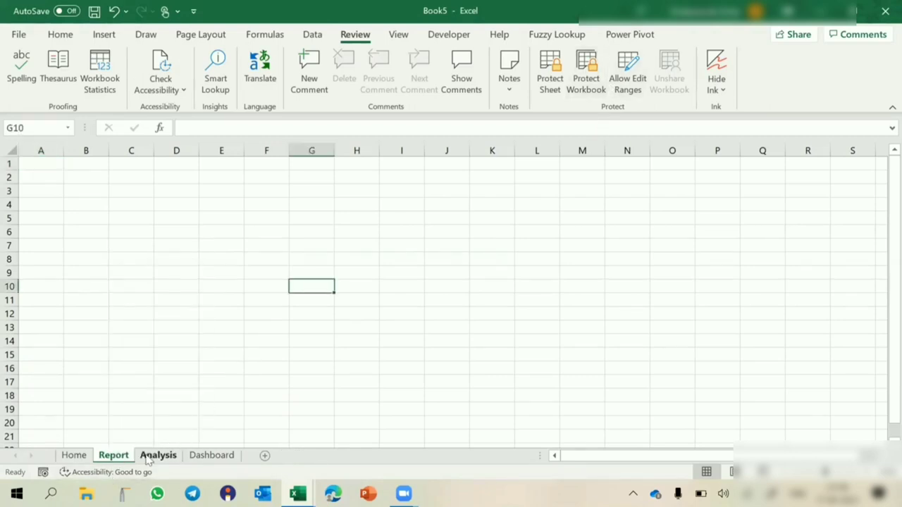
- Re-protect the workbook structure with a password and verify the tab options are now locked
click(582, 85)
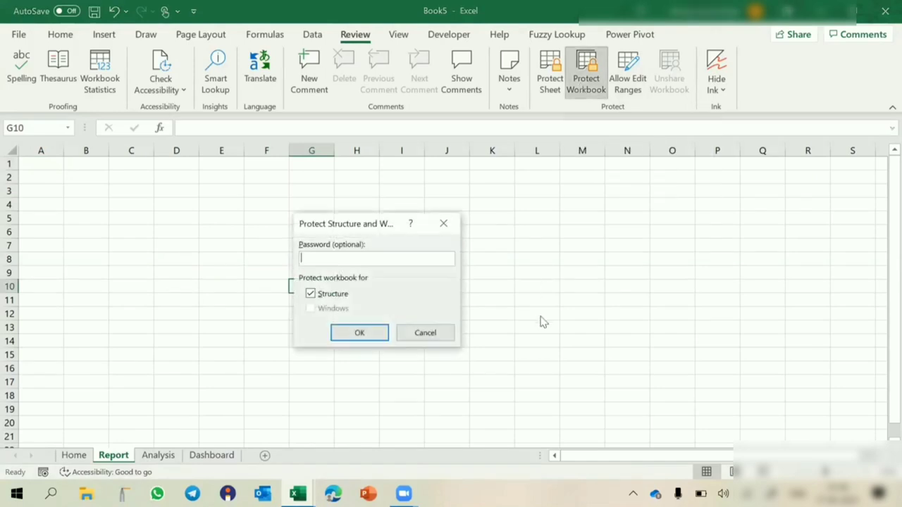
text(123)
key(Return)
text(123)
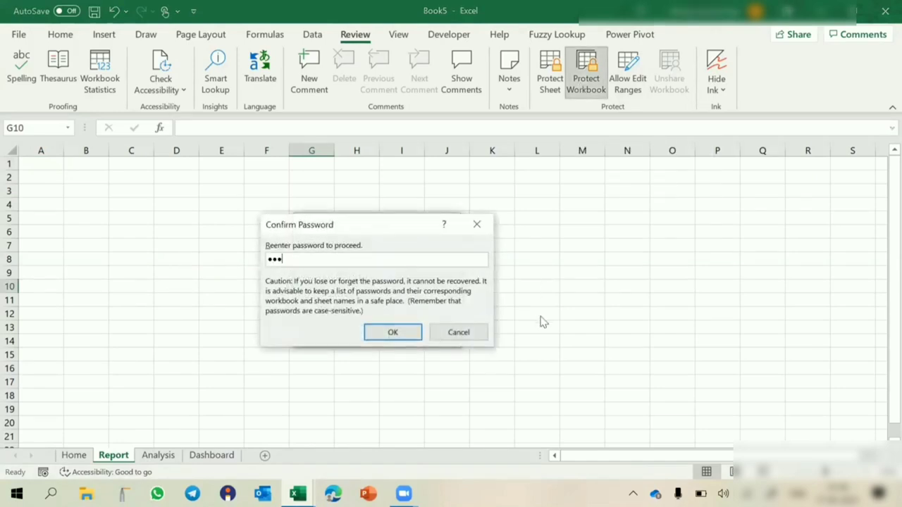
key(Return)
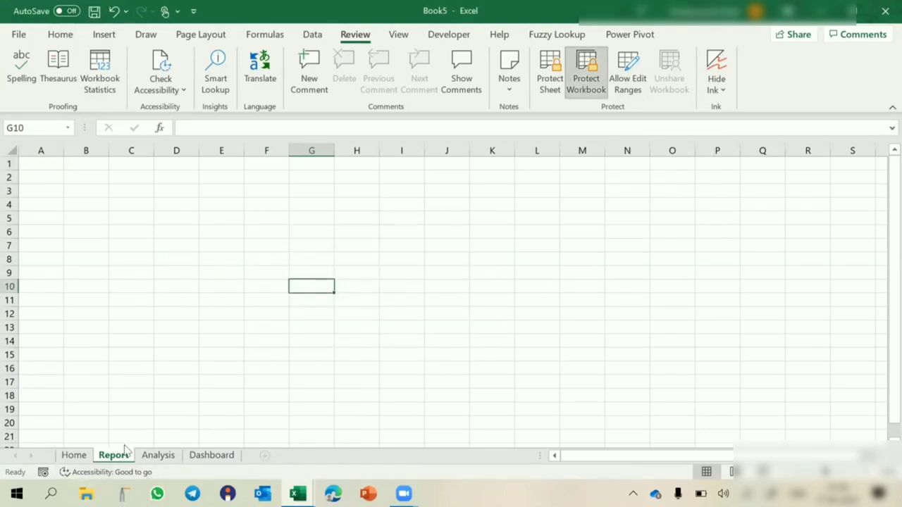
right_click(118, 457)
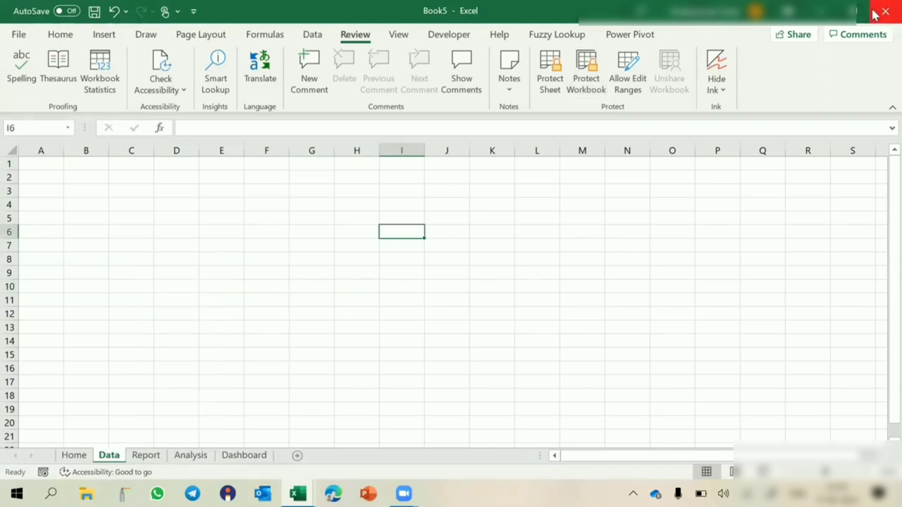
- Discard Book5 and fill Book1's Workbook Structure Protection row E6:F6 yellow
click(874, 13)
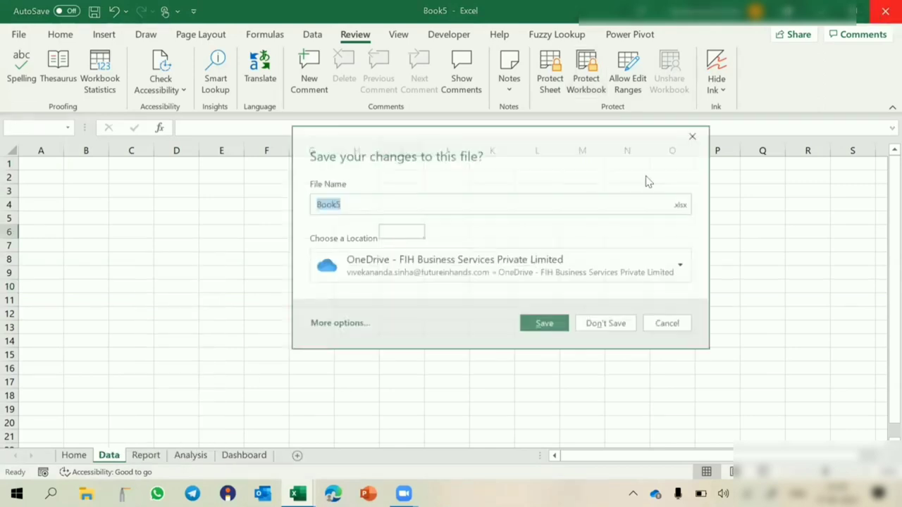
click(591, 321)
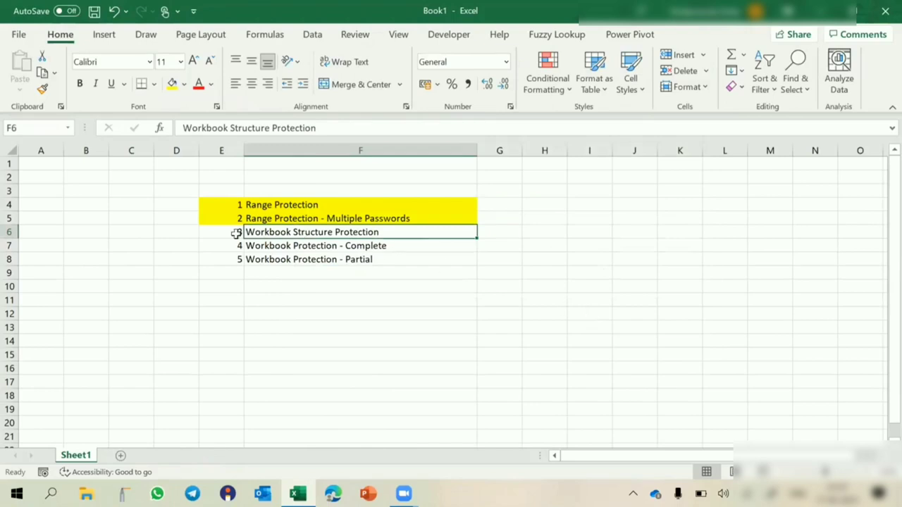
drag(233, 233, 313, 234)
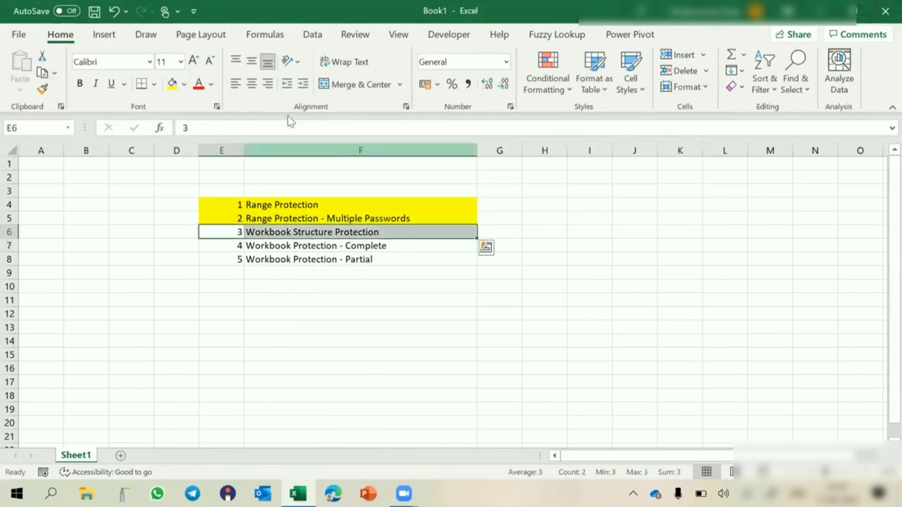
click(172, 83)
- Select the remaining topics E7:F8, then create a new blank workbook
drag(233, 246, 339, 262)
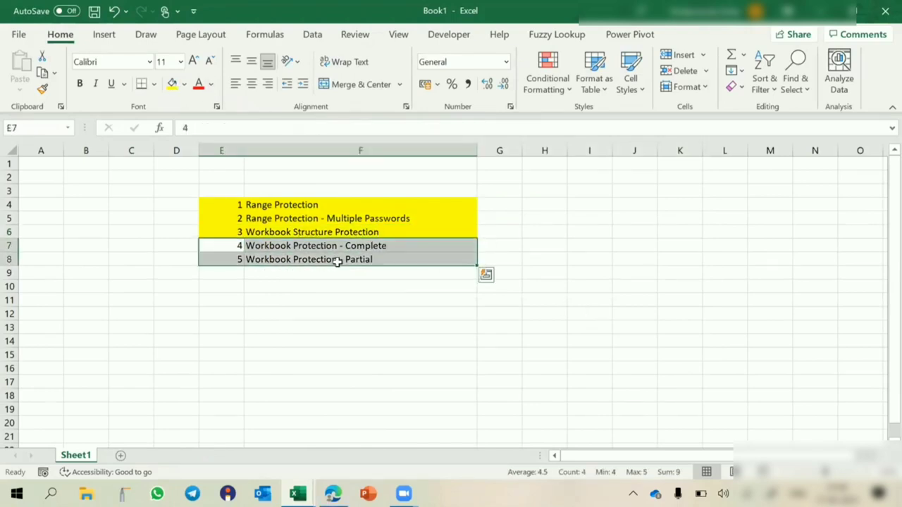
click(378, 259)
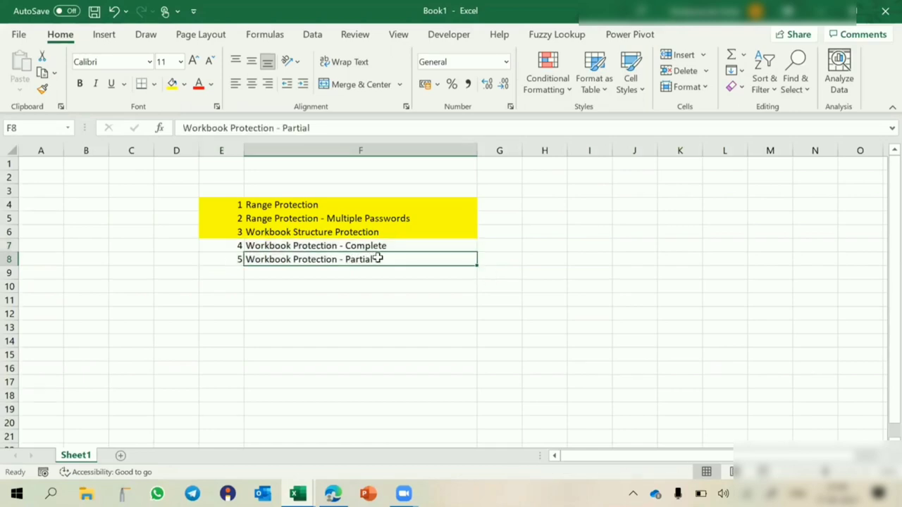
key(ctrl+n)
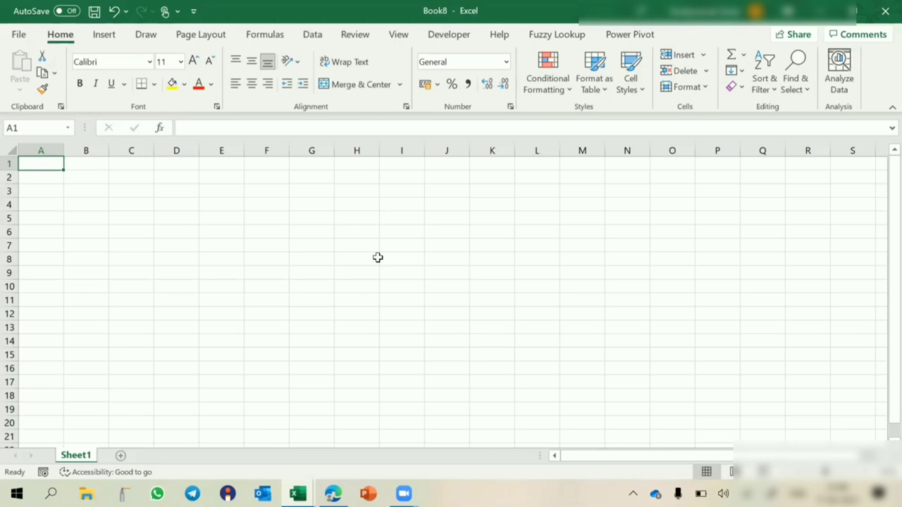
- Reopen Save As for Book8 with F12 and choose the Desktop folder as the location
key(F12)
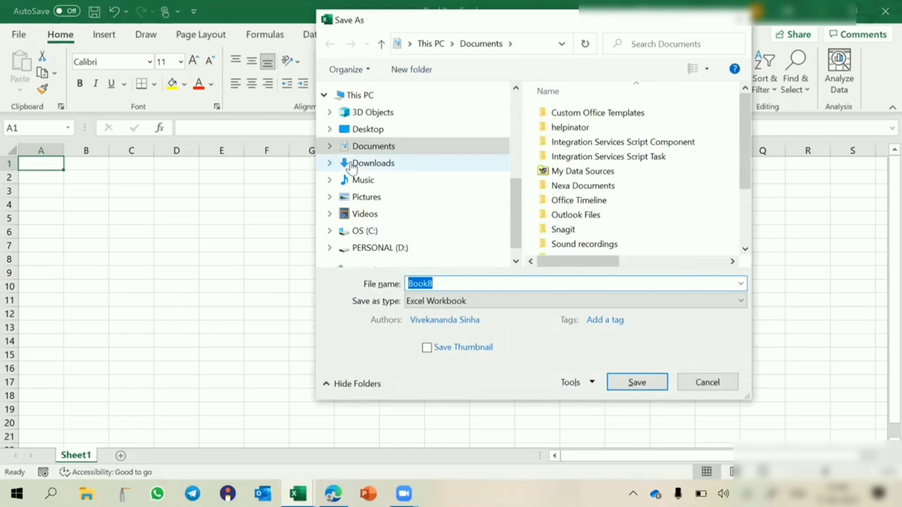
click(438, 412)
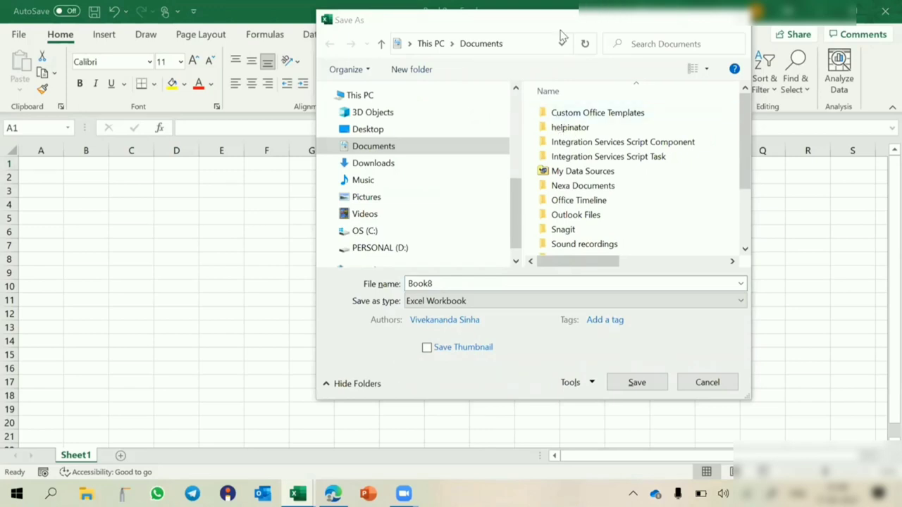
click(874, 387)
click(871, 383)
click(871, 386)
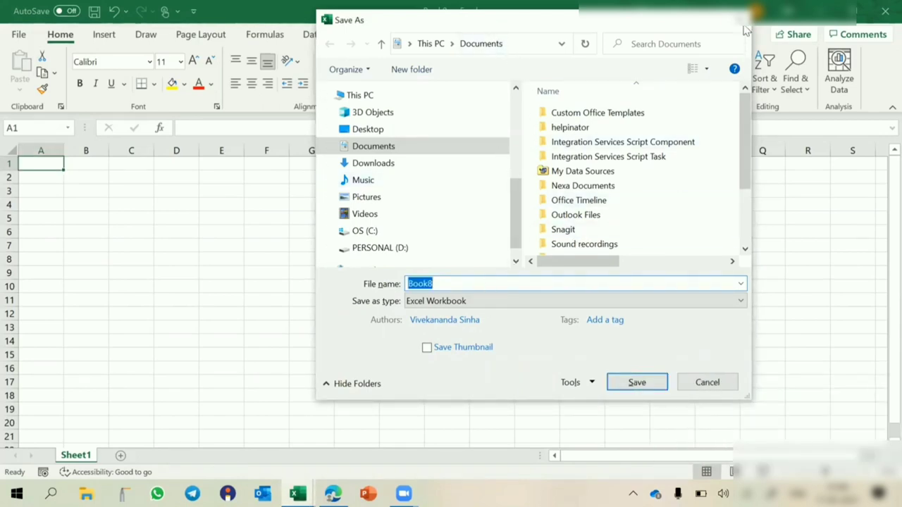
key(Escape)
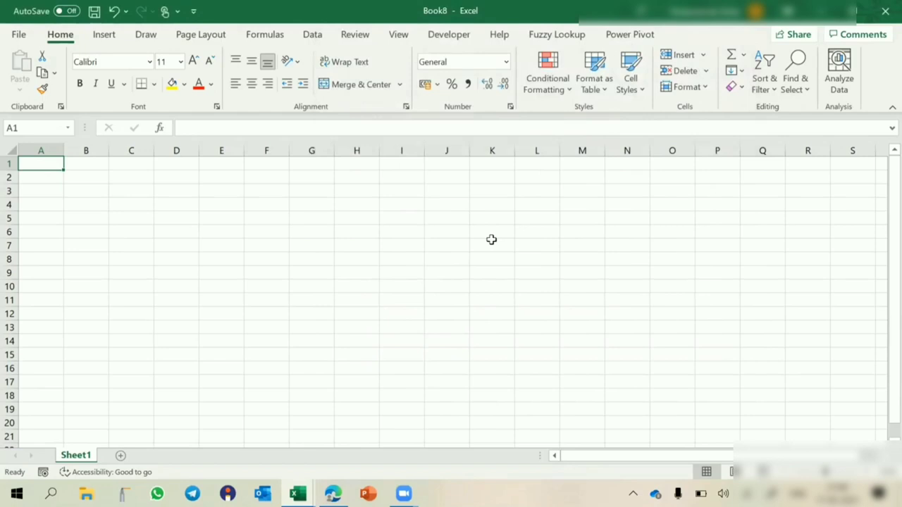
key(F12)
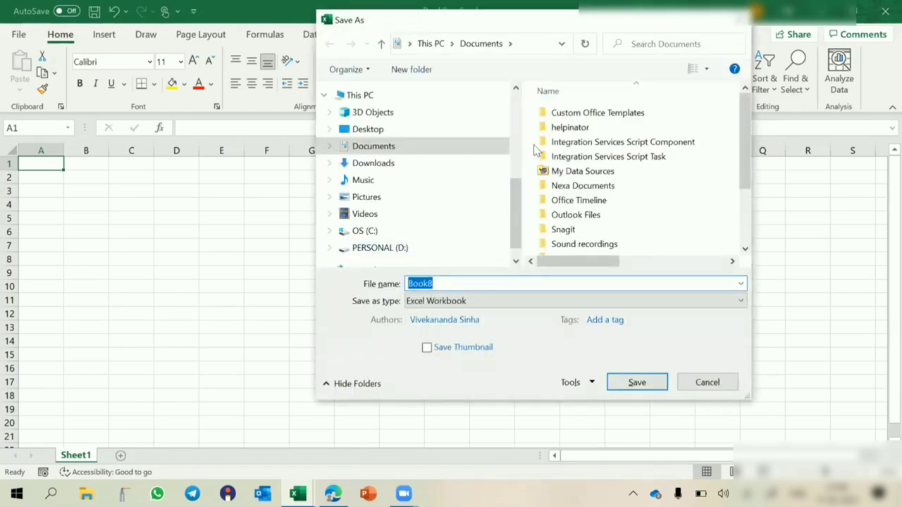
click(367, 132)
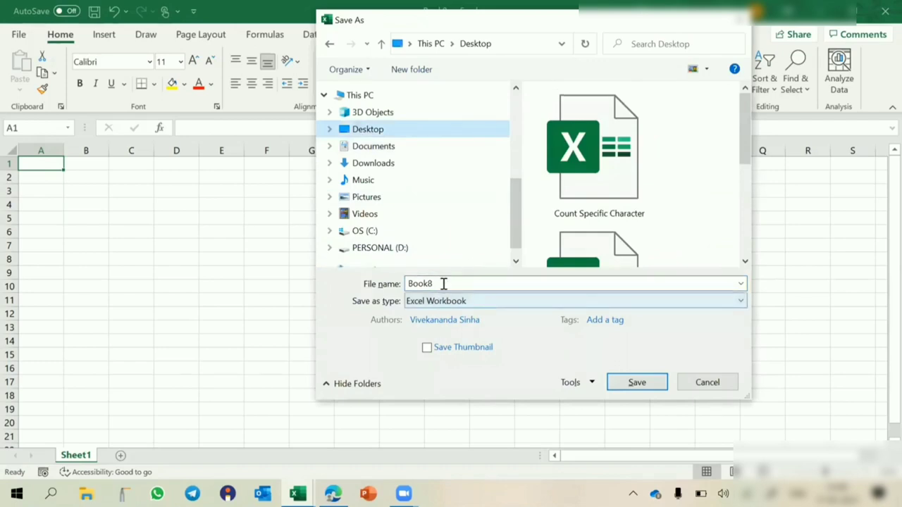
- Set a password to open in General Options, entering it twice
click(574, 383)
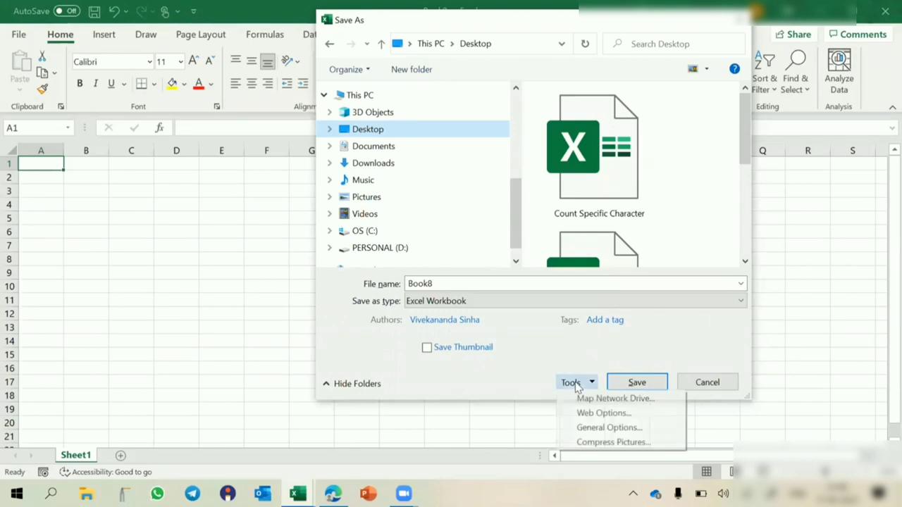
click(590, 429)
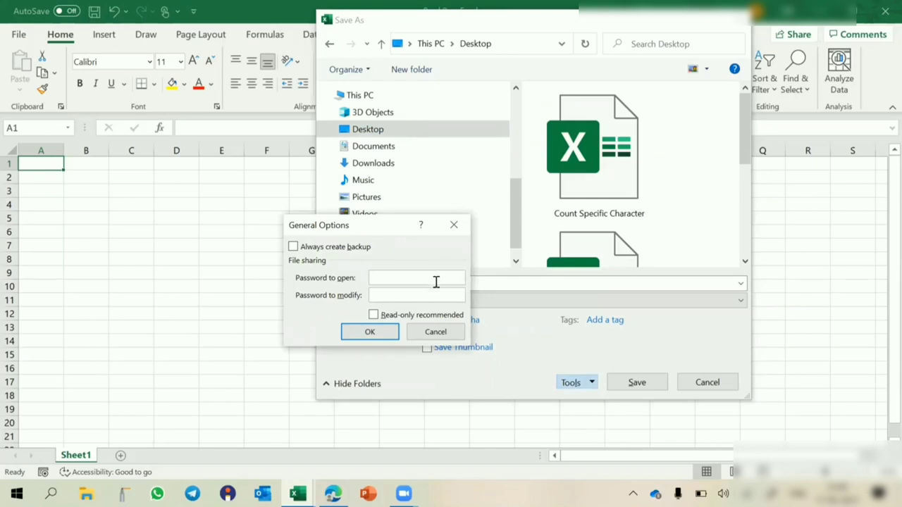
text(123)
click(369, 332)
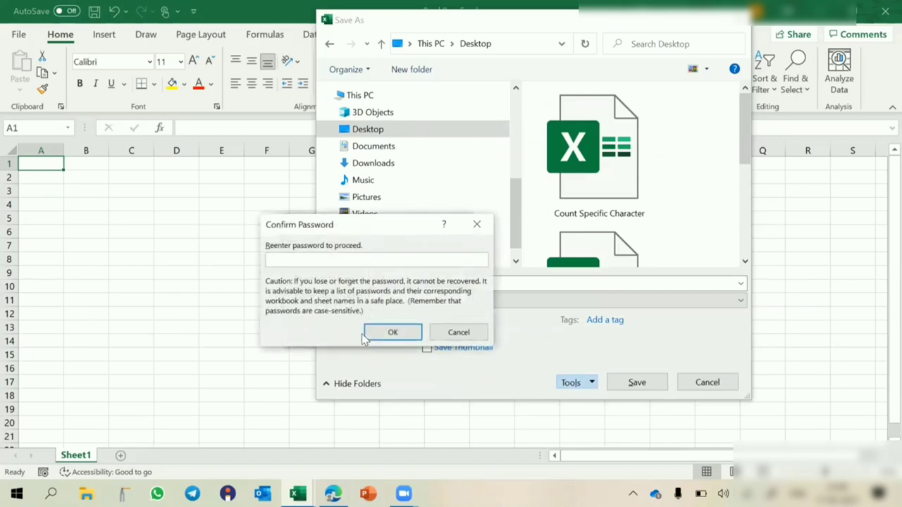
text(123)
click(384, 332)
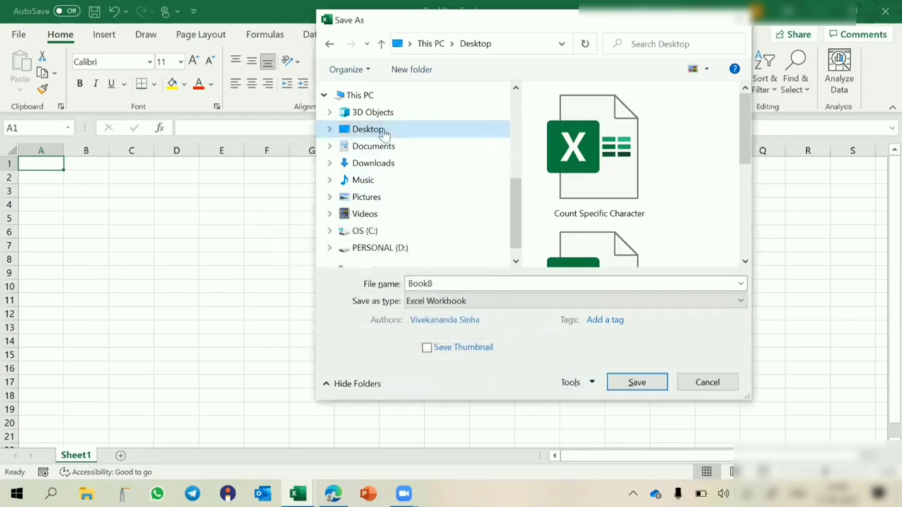
- Name the file 'Report', recheck the password settings, save it to the Desktop, and close it
double_click(458, 284)
text(M)
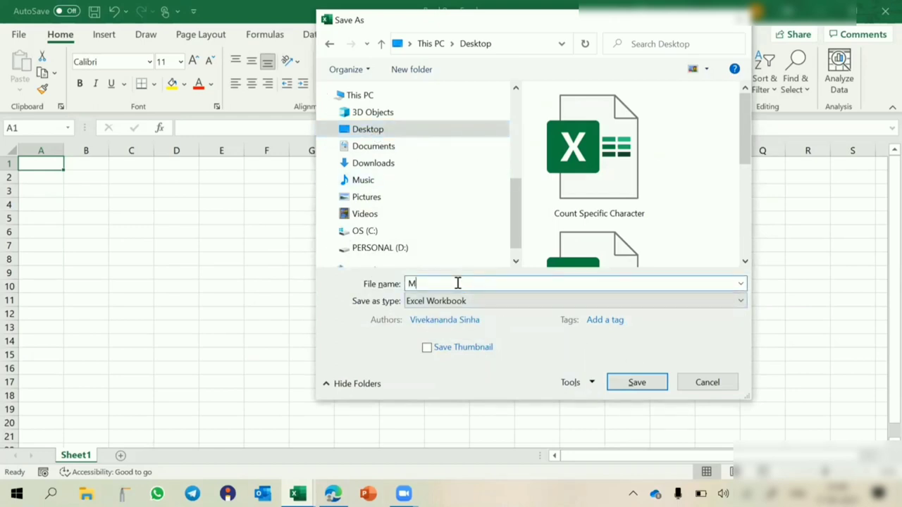
key(BackSpace)
text(Report)
click(589, 385)
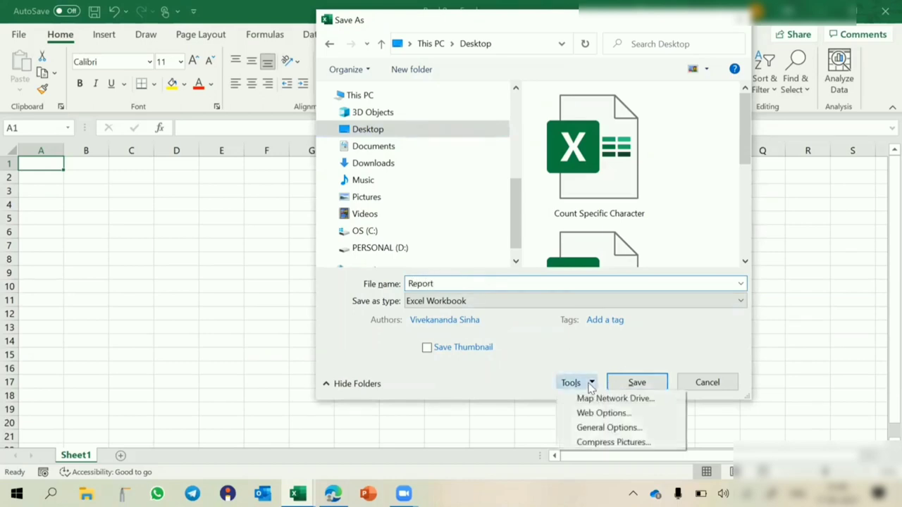
click(597, 427)
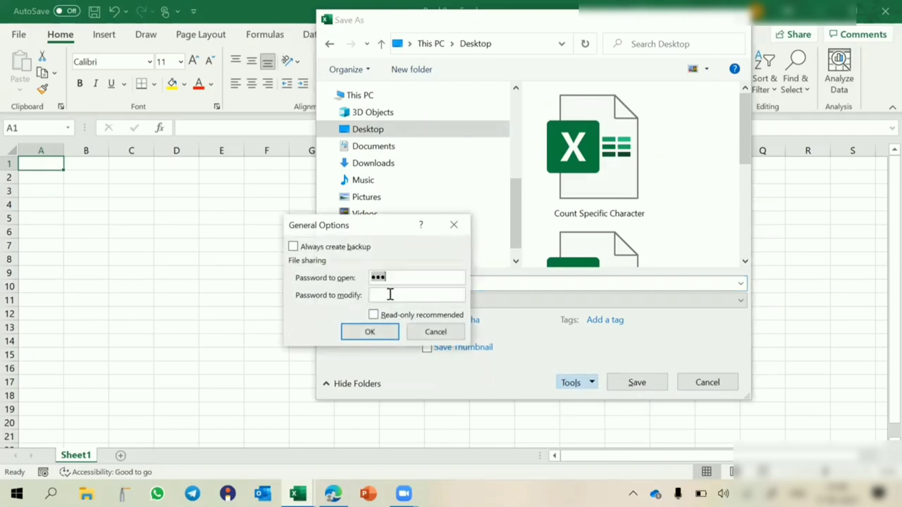
click(369, 332)
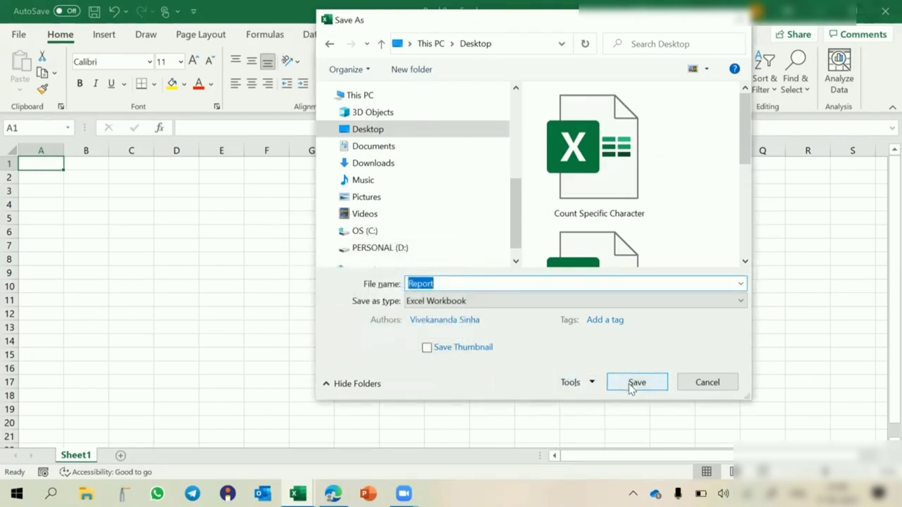
click(634, 384)
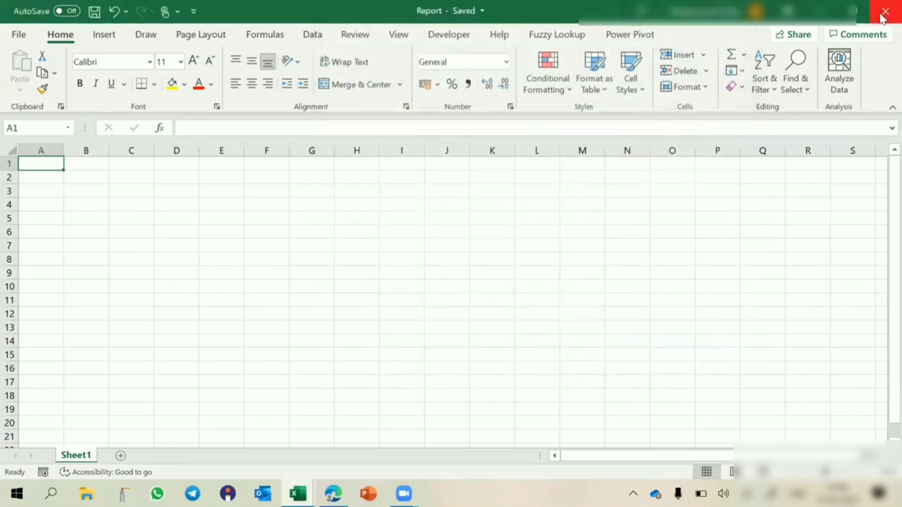
click(883, 15)
- Minimize Book1 and open Report from the desktop, reaching its password prompt
click(822, 15)
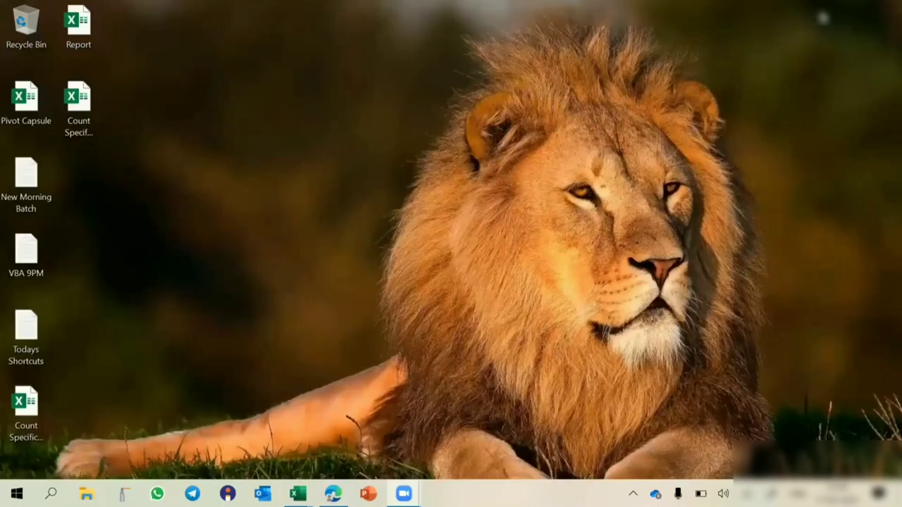
click(78, 27)
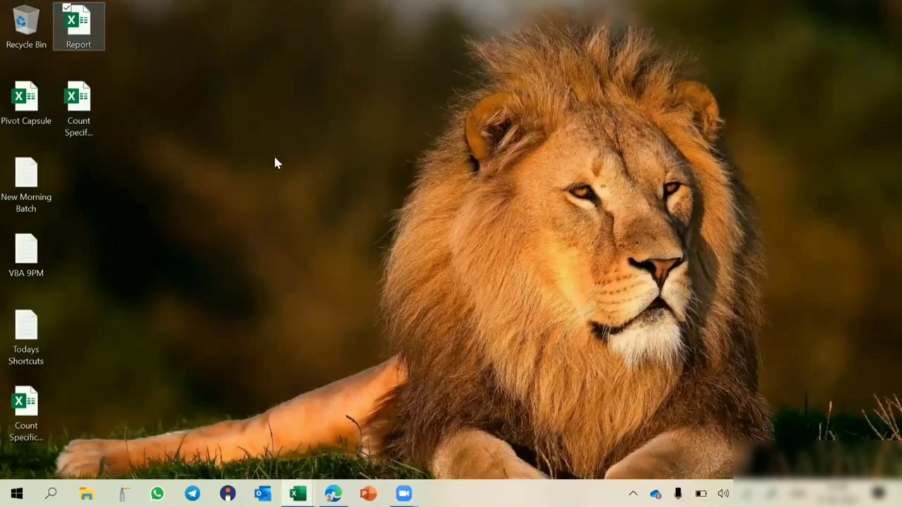
key(Return)
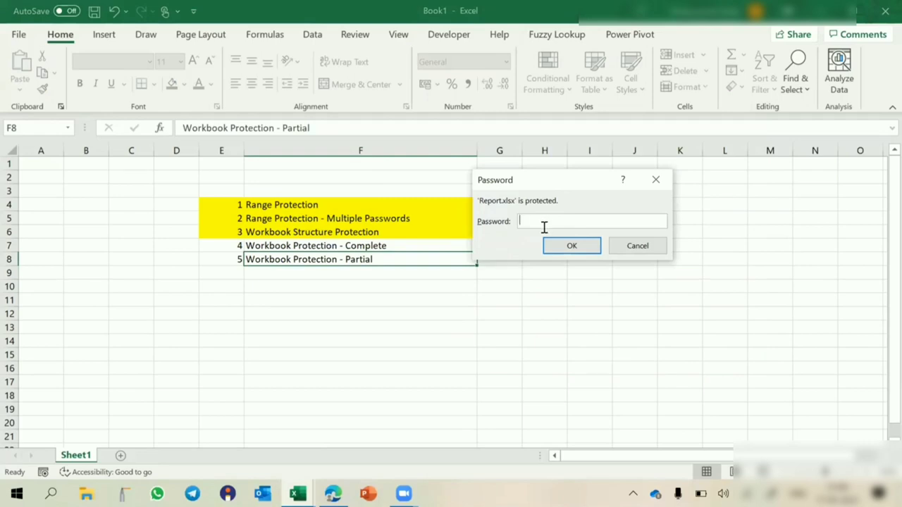
- Unlock Report with its password, enter sgdfg, dffh, fhgf, fhgf in A1:A4, and save
text(123)
key(Return)
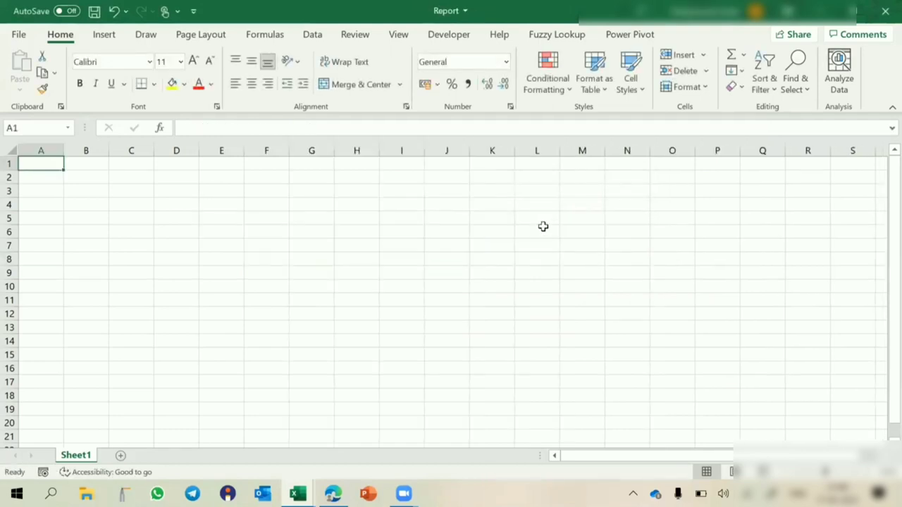
text(sgdfg)
key(Return)
text(dffh)
key(Return)
text(fhgf)
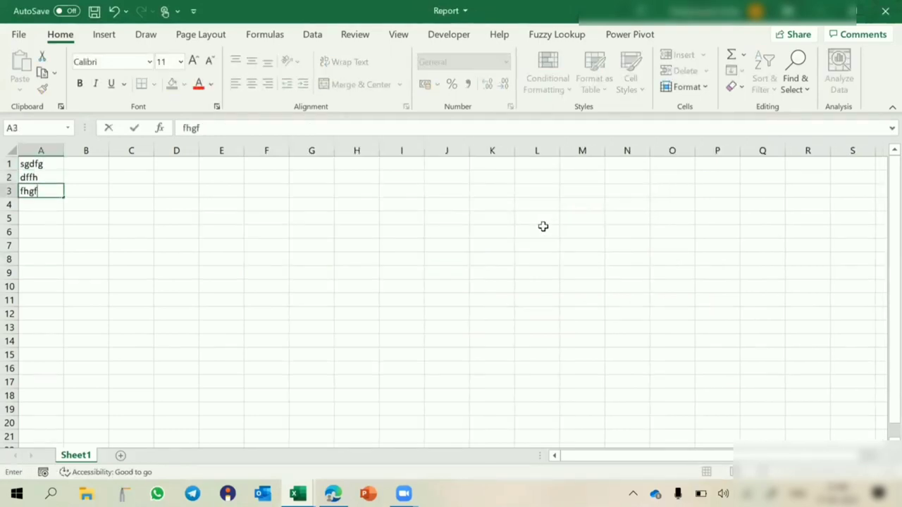
key(Return)
text(fhgf)
key(Return)
key(ctrl+s)
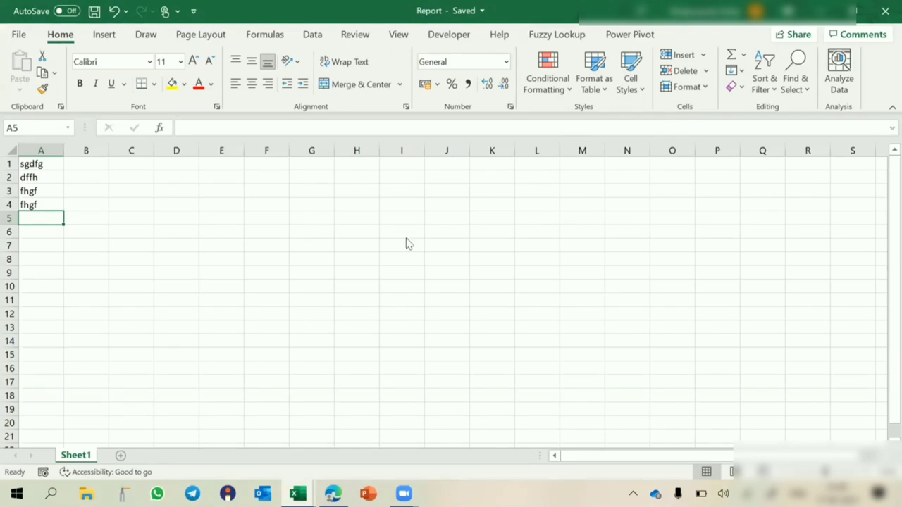
key(F12)
- Clear the Password to open in Save As General Options
click(575, 382)
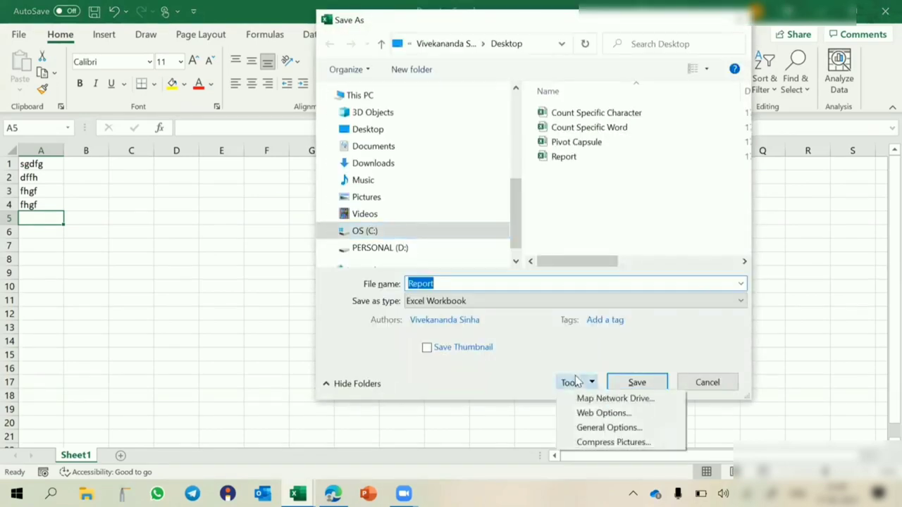
click(607, 427)
text(123)
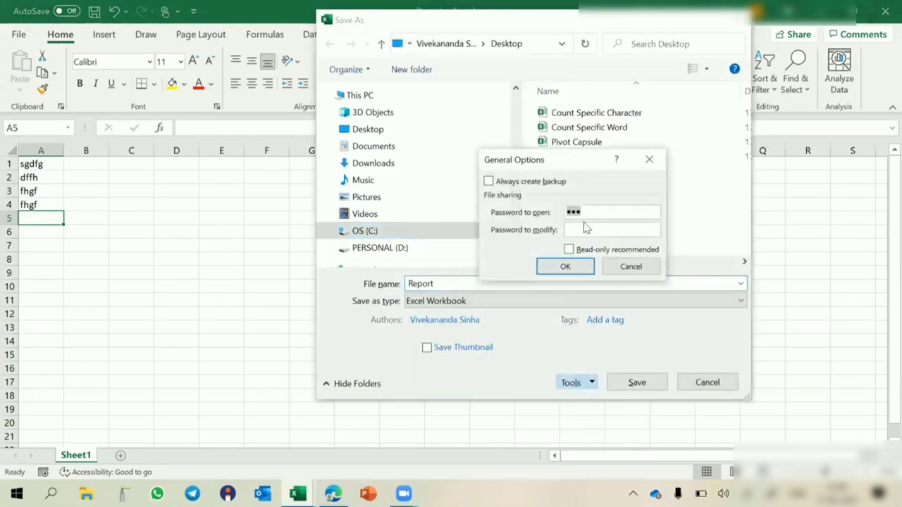
key(BackSpace)
key(BackSpace)
key(BackSpace)
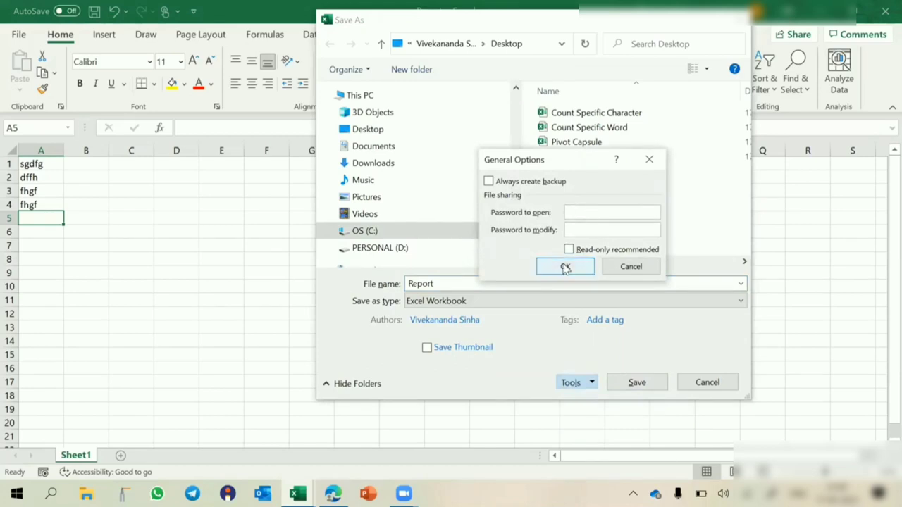
click(566, 266)
- Save over the existing Report file and reopen it from the desktop
click(624, 386)
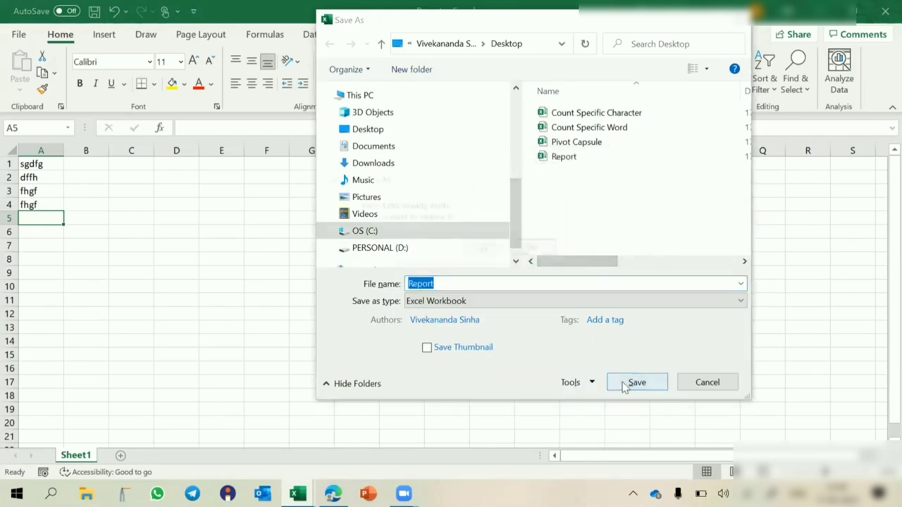
click(483, 250)
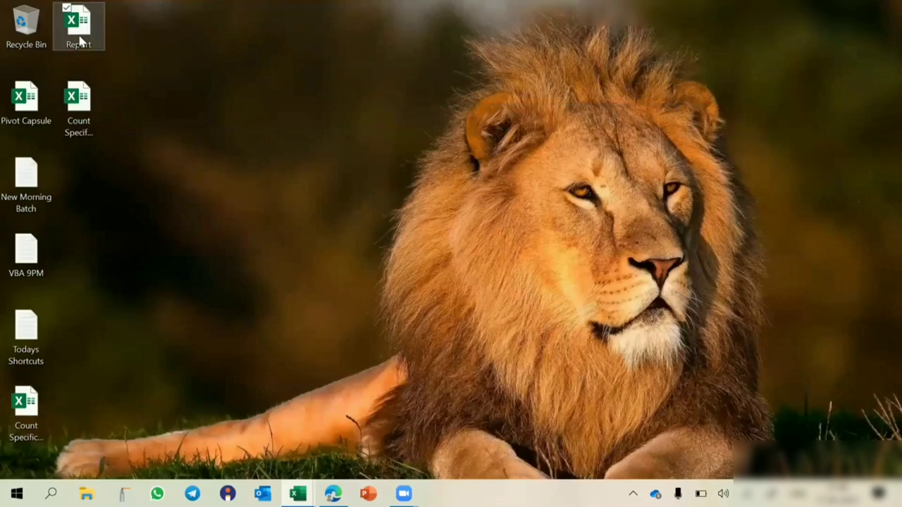
double_click(79, 42)
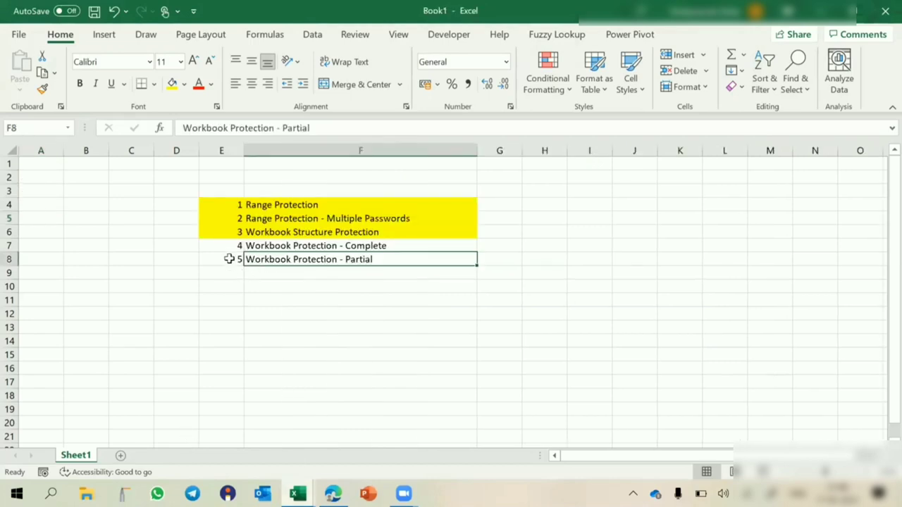
- Fill E7:F7 (Workbook Protection - Complete) yellow, undoing a mistaken fill on E8:F8
drag(232, 258, 279, 262)
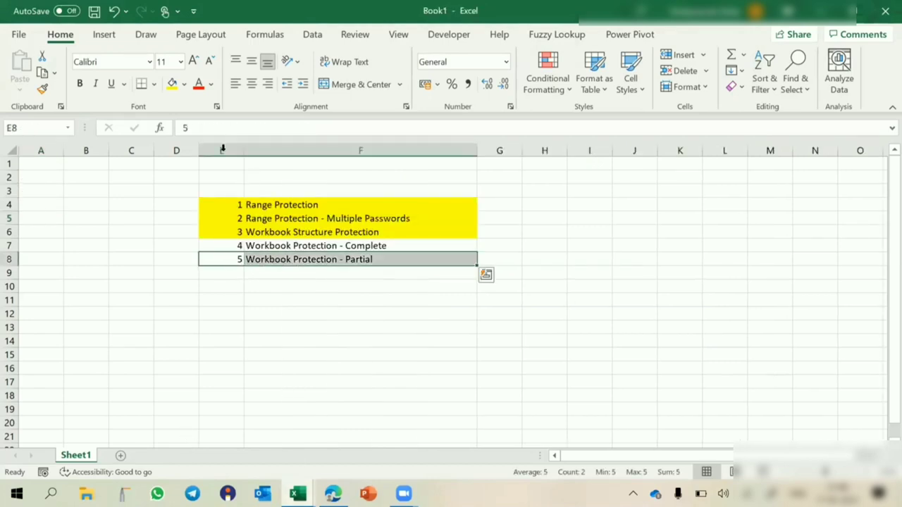
click(172, 84)
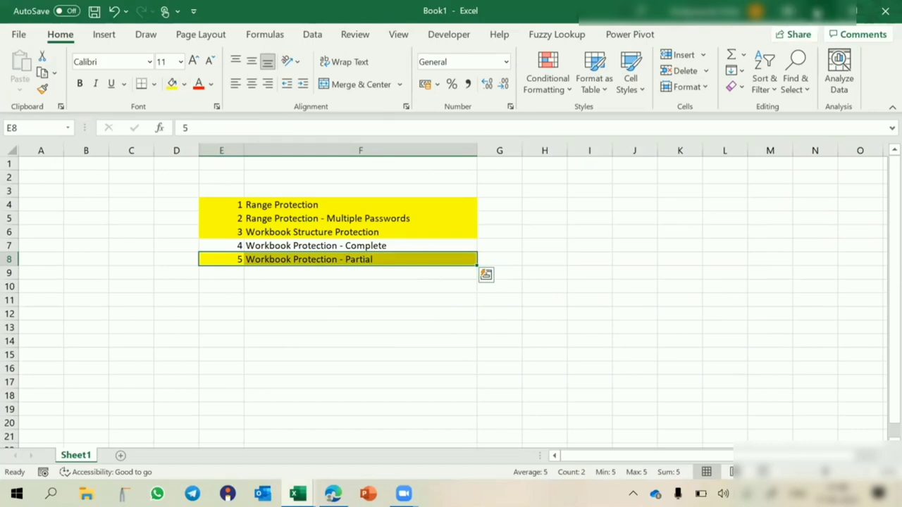
key(ctrl+z)
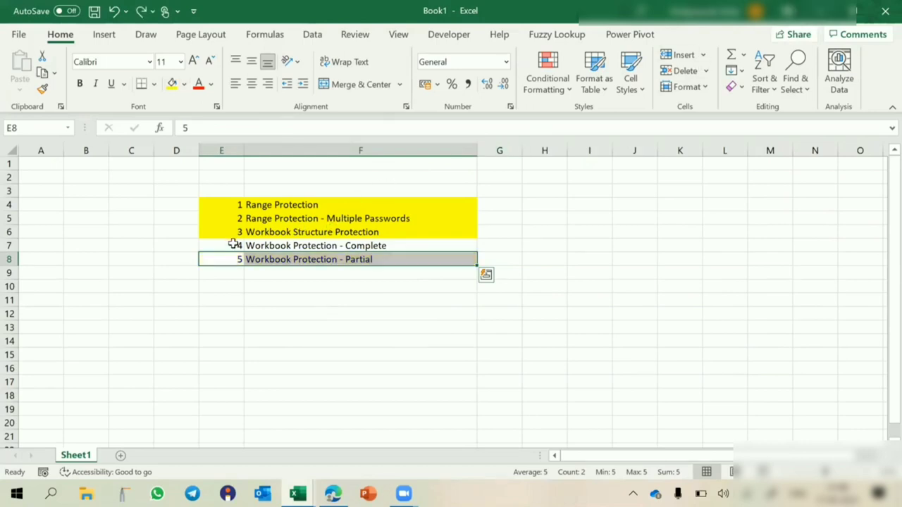
drag(237, 246, 303, 247)
click(172, 84)
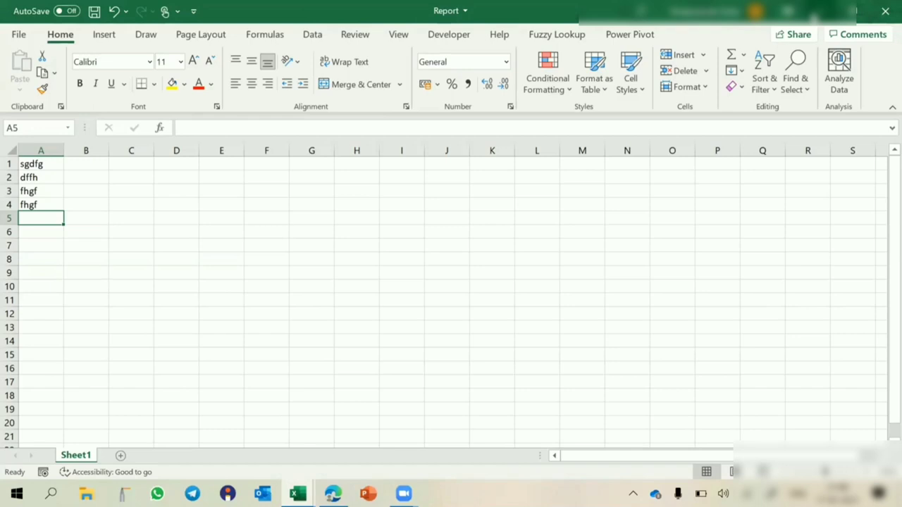
- In Save As General Options, set and confirm a password to modify, then replace Report
key(F12)
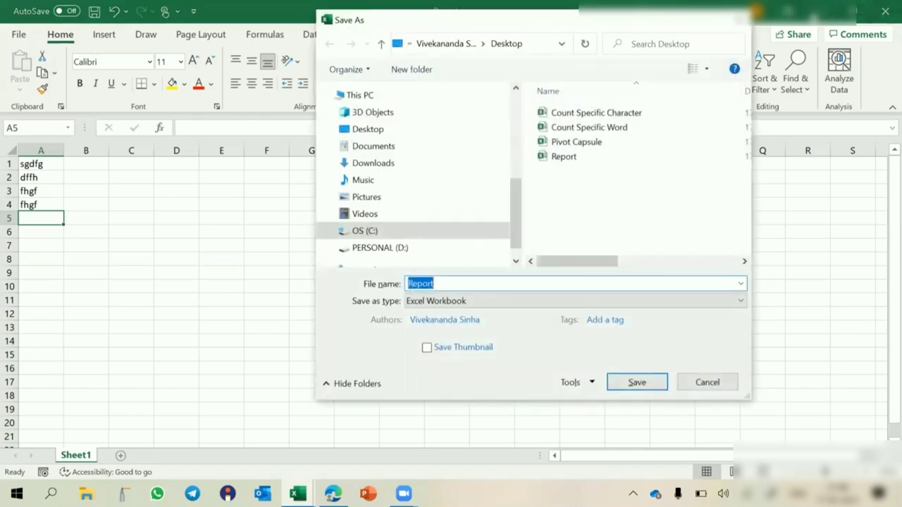
click(572, 383)
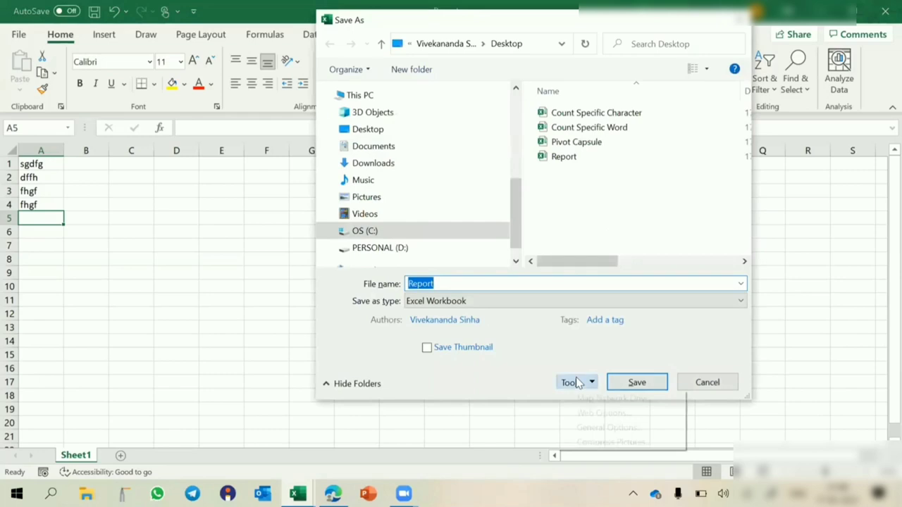
click(594, 427)
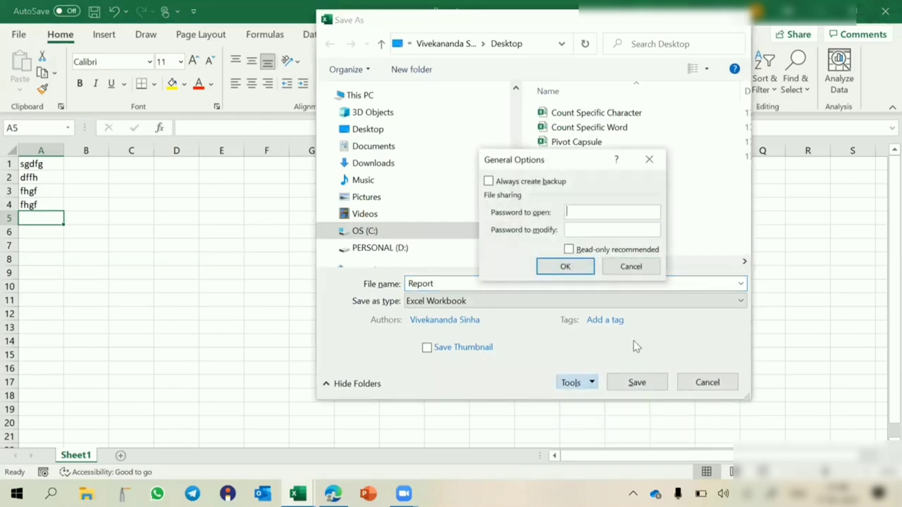
click(592, 233)
text(123)
key(Return)
text(123)
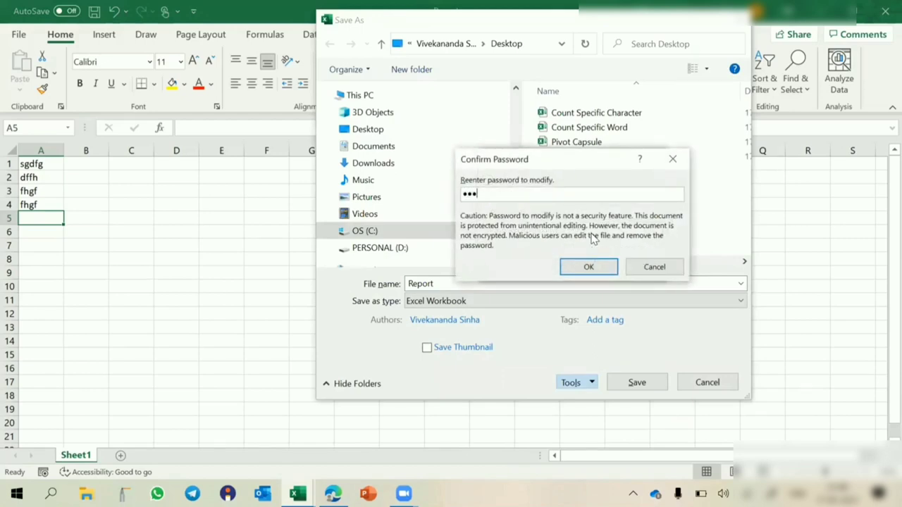
key(Return)
key(Return)
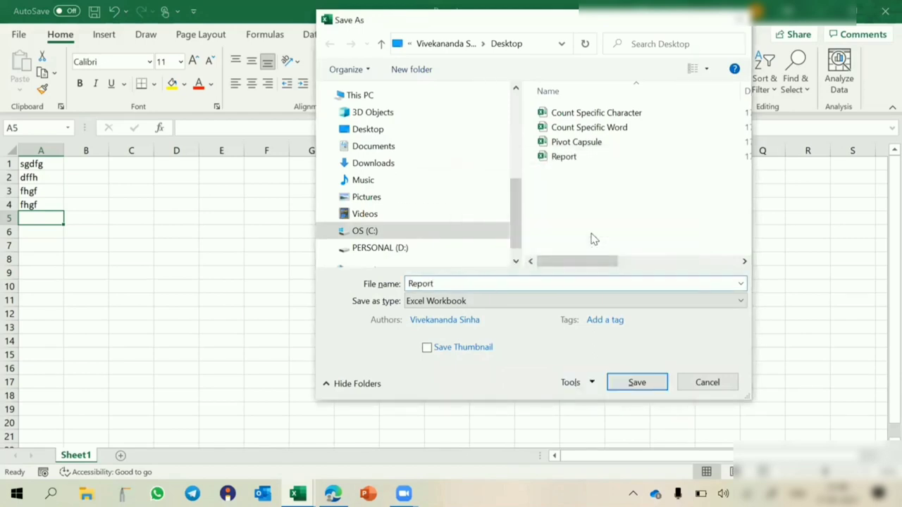
click(475, 246)
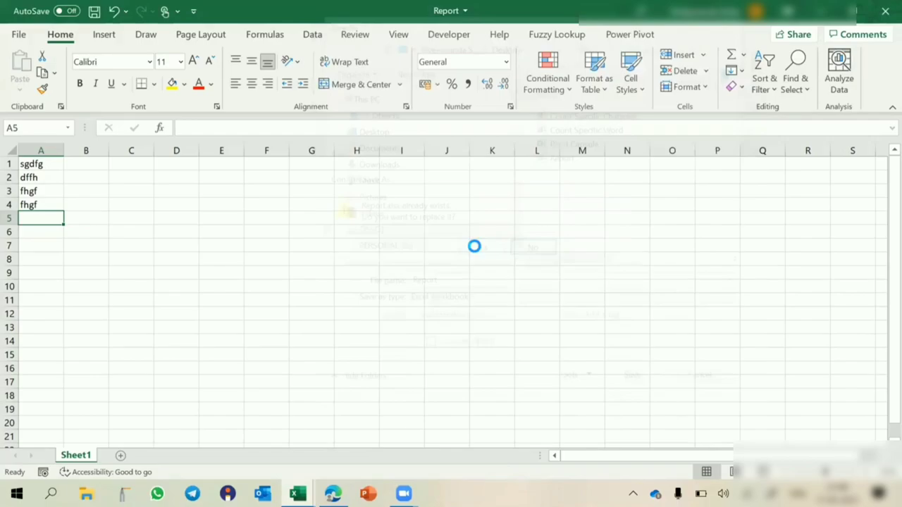
- Close Report and reopen it from the desktop as Read Only
click(885, 10)
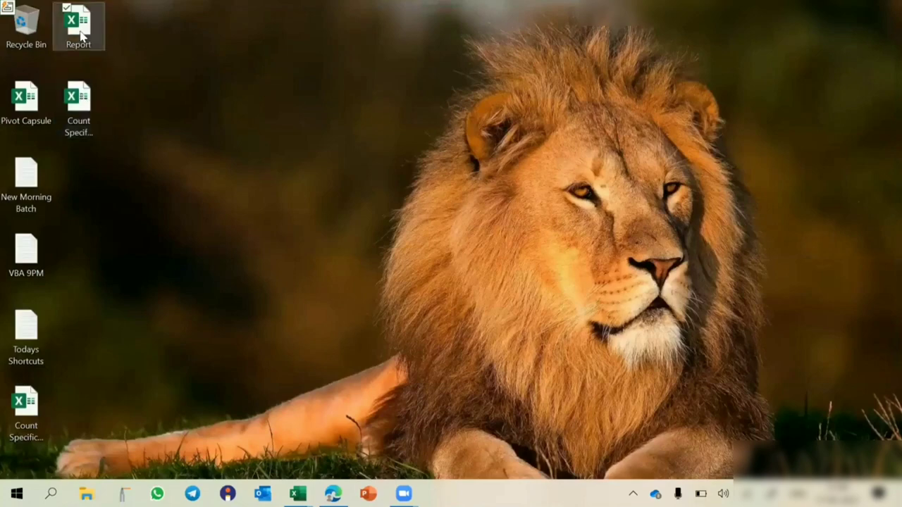
double_click(81, 34)
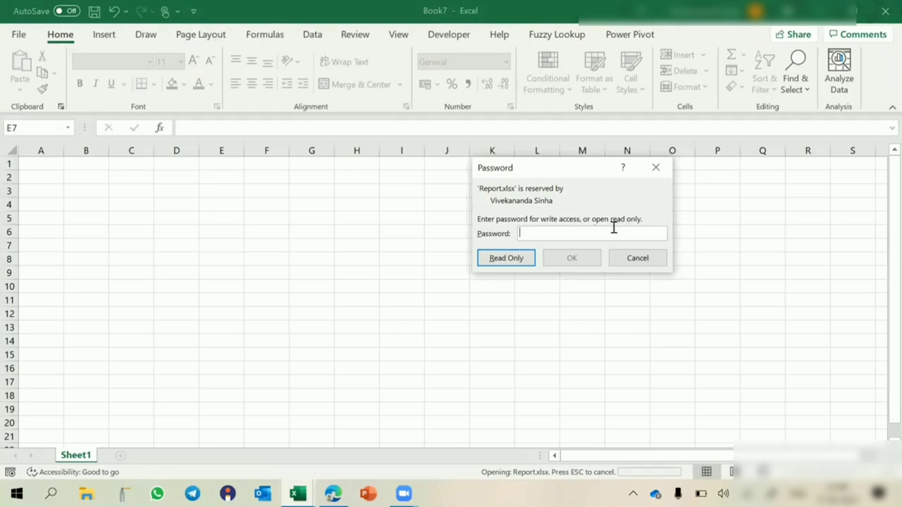
click(502, 261)
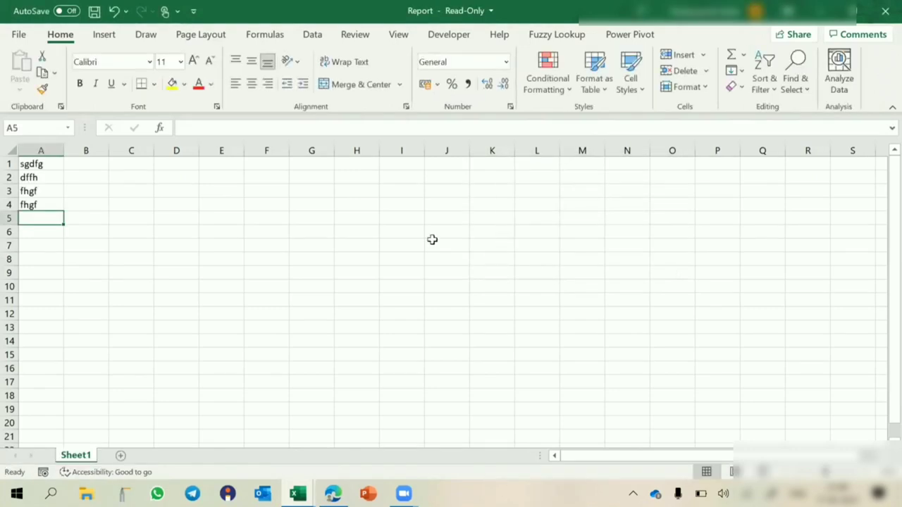
- Type test entry ghjf in H6, then close Report without saving
click(195, 202)
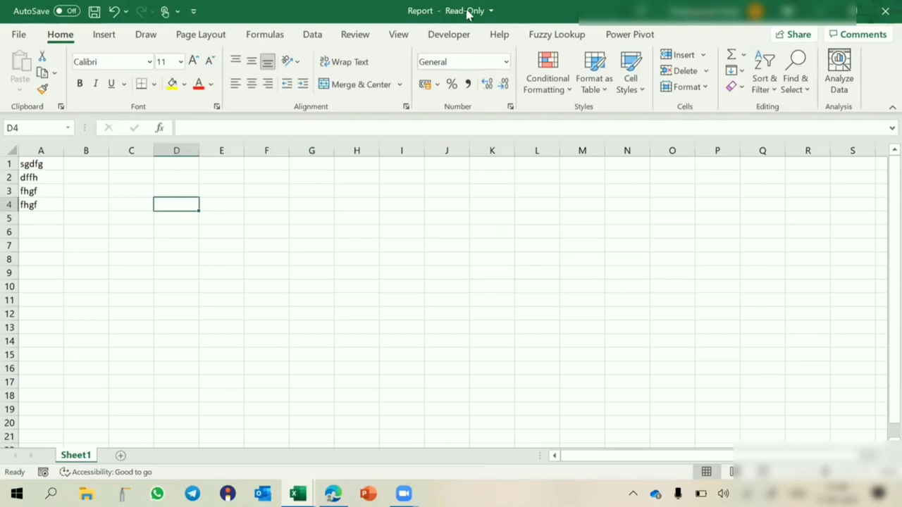
click(340, 238)
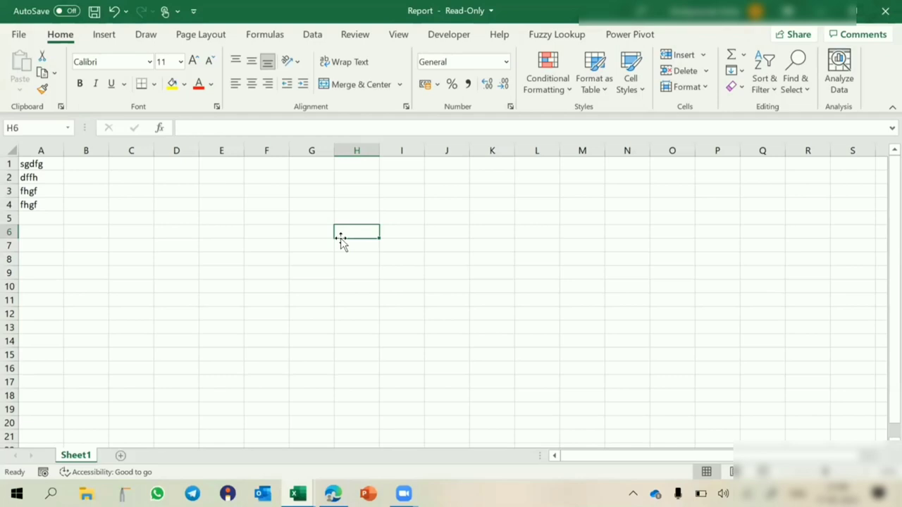
text(ghjf)
key(Return)
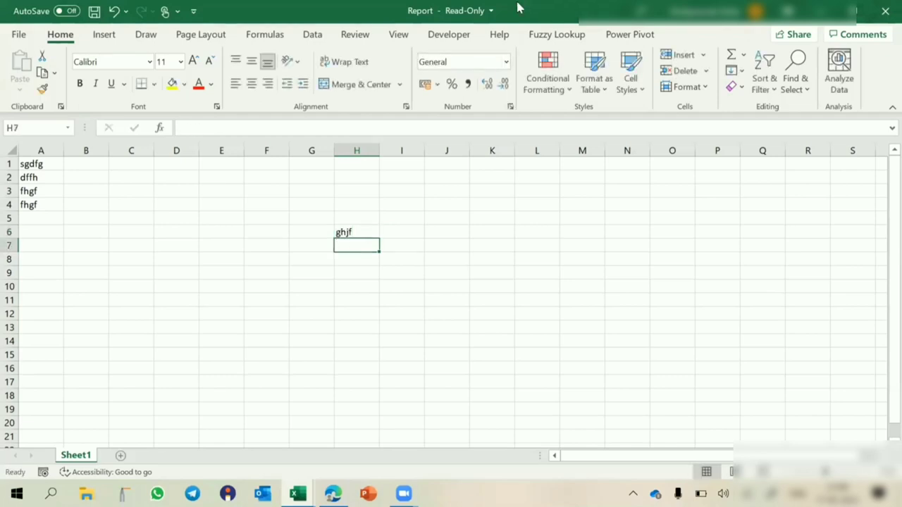
click(489, 11)
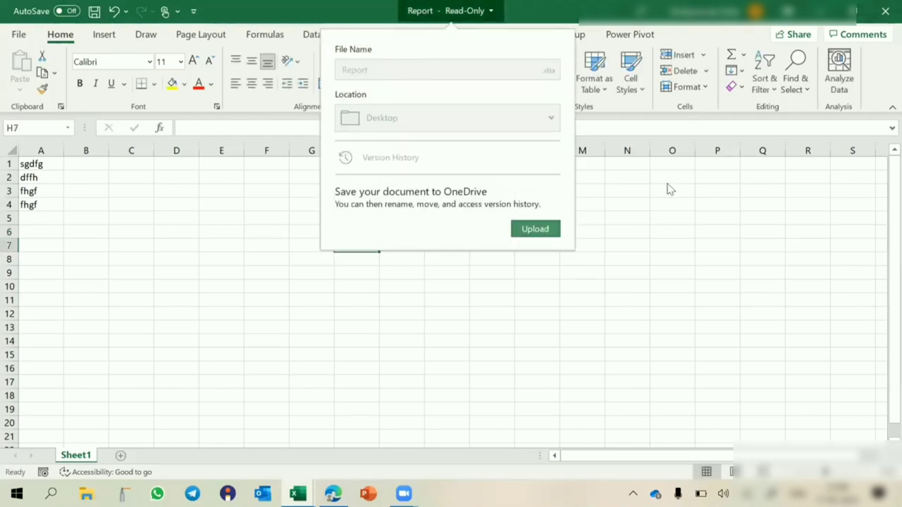
click(775, 265)
click(883, 14)
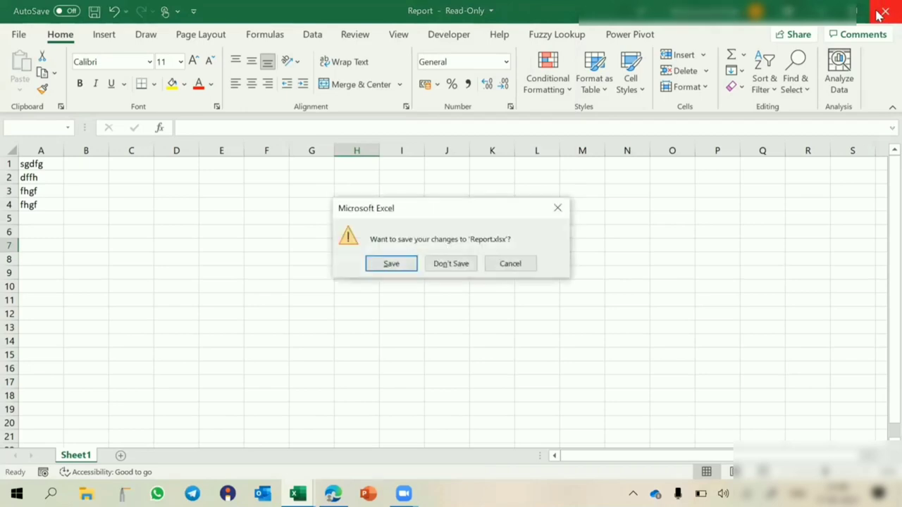
click(448, 265)
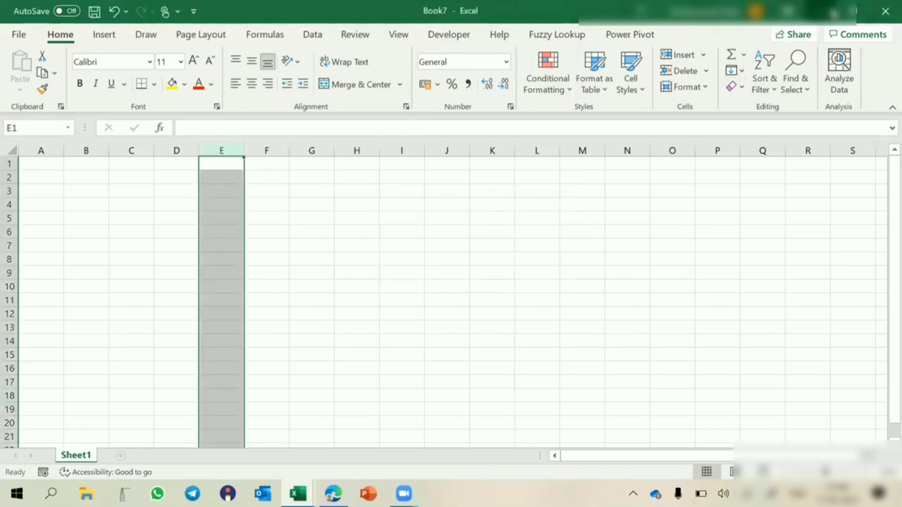
- Reopen Report from the desktop with write access using the modify password
key(super+d)
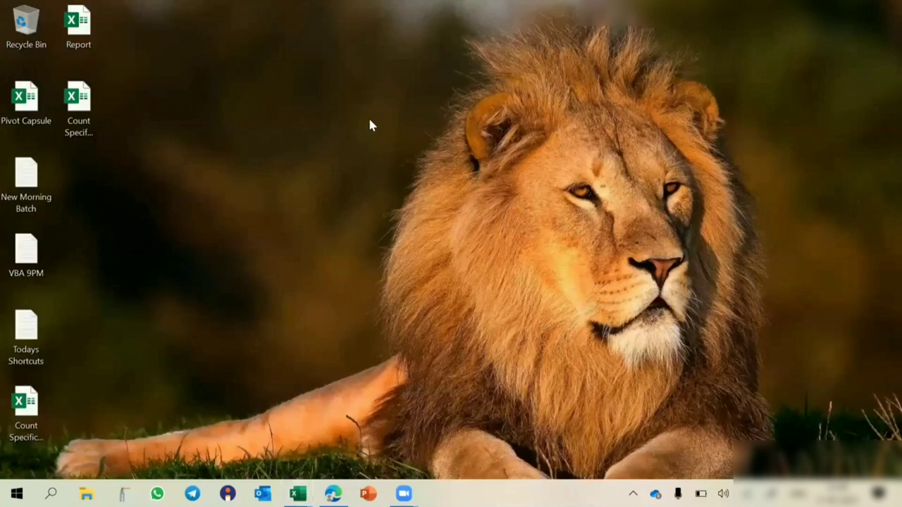
click(83, 28)
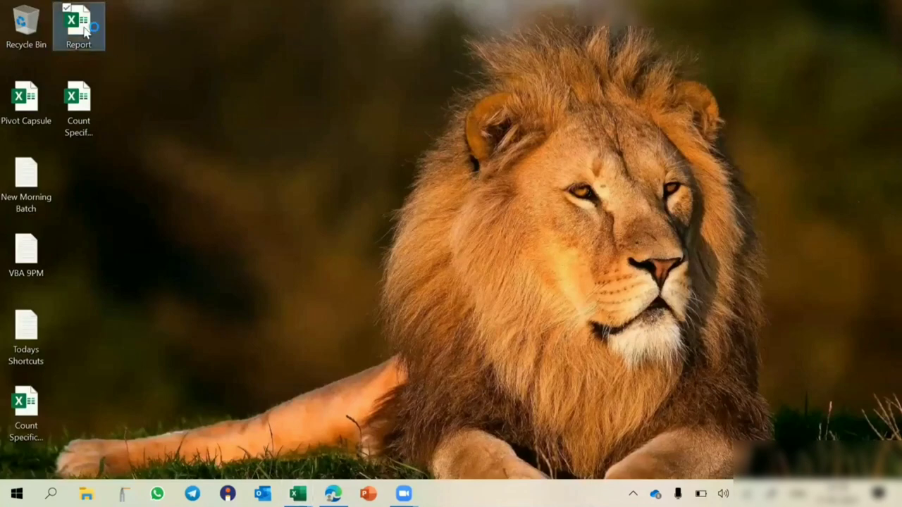
double_click(83, 28)
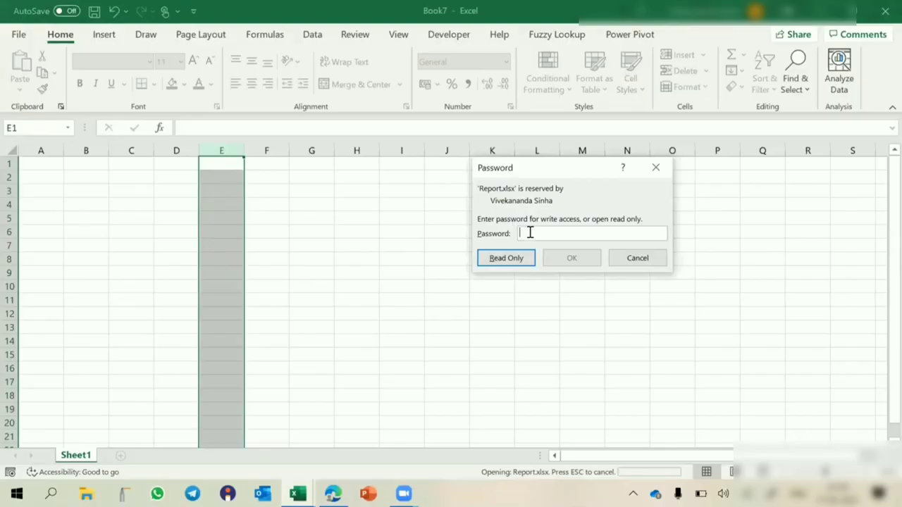
text(123)
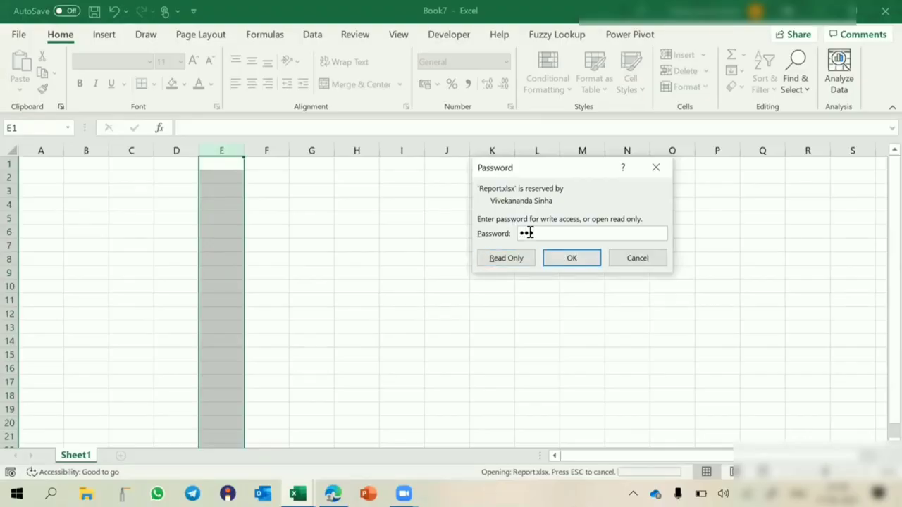
click(572, 260)
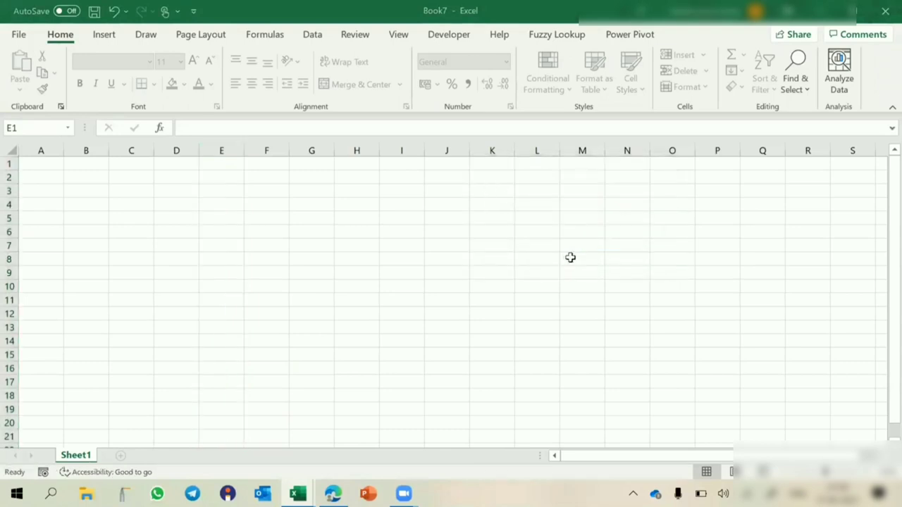
- Enter fgfhgf in H7 and vg in H8, and save Report
click(346, 250)
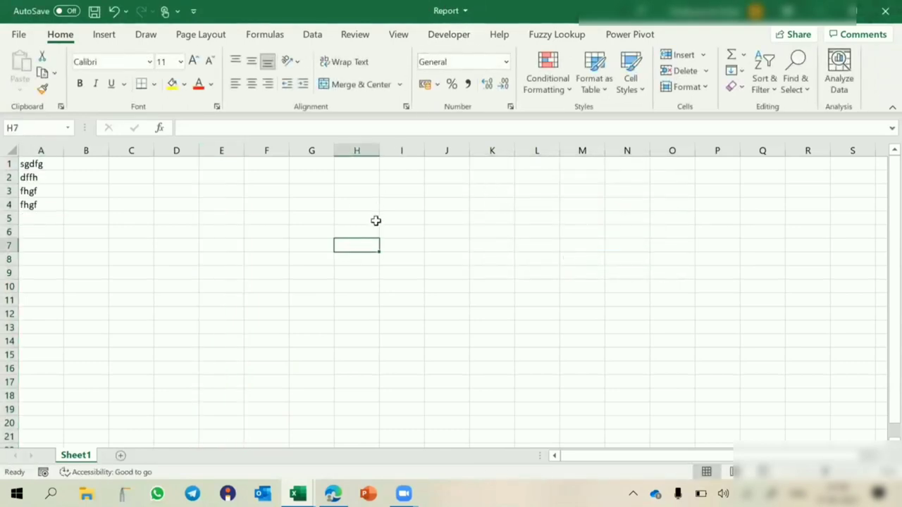
text(fgfhgf)
key(Return)
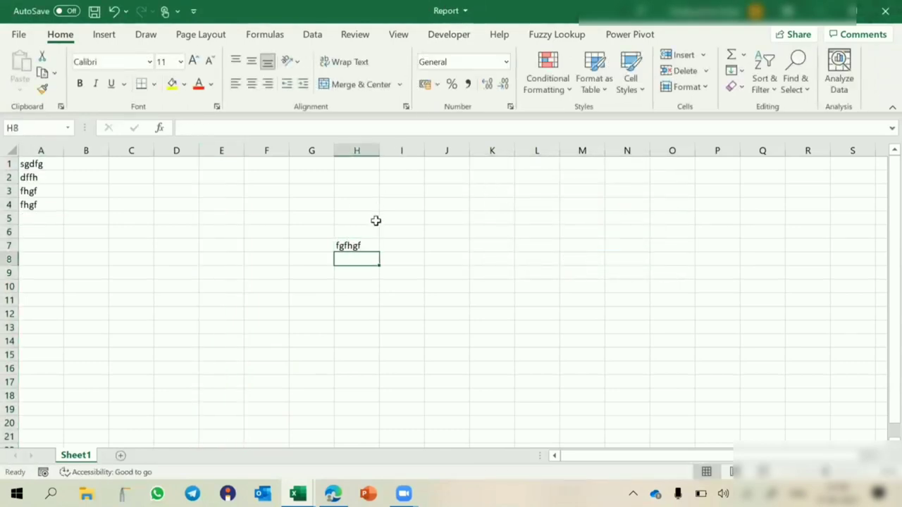
text(vg)
key(Return)
key(ctrl+s)
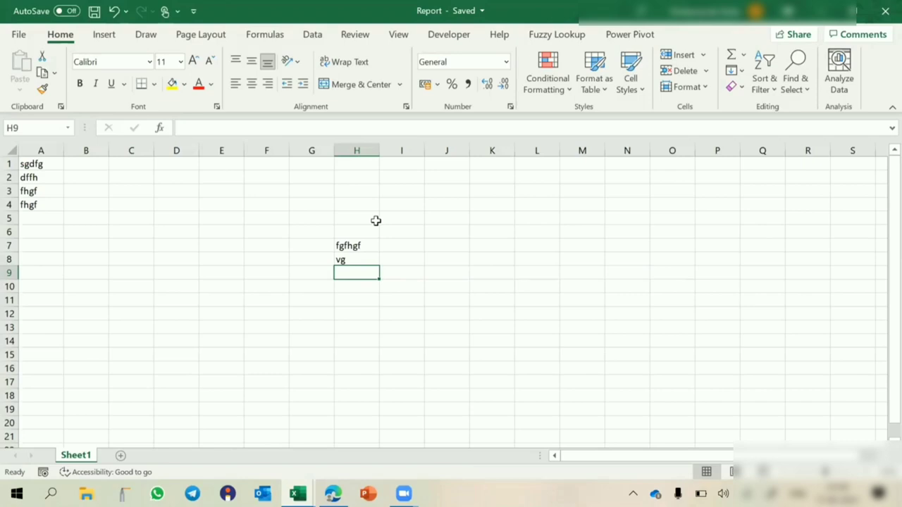
- Check the Save As General Options, cancel without changes, and close Report
key(F12)
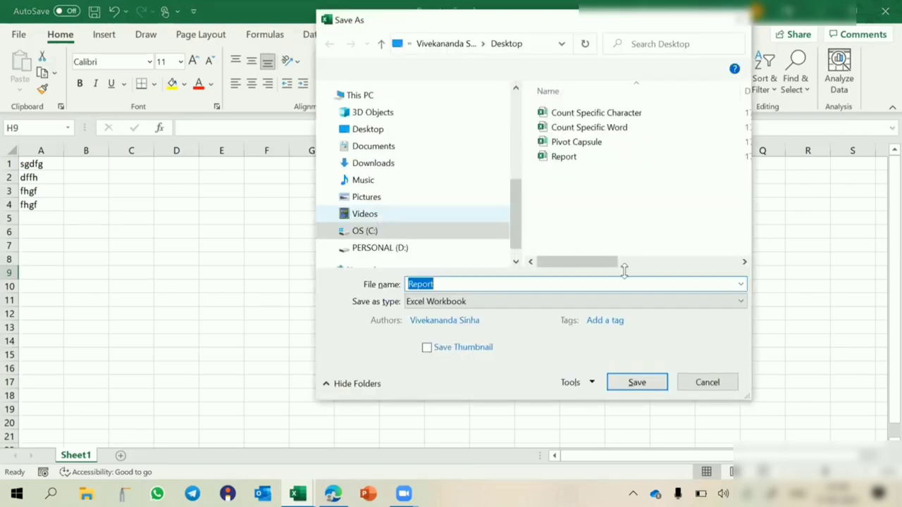
click(591, 383)
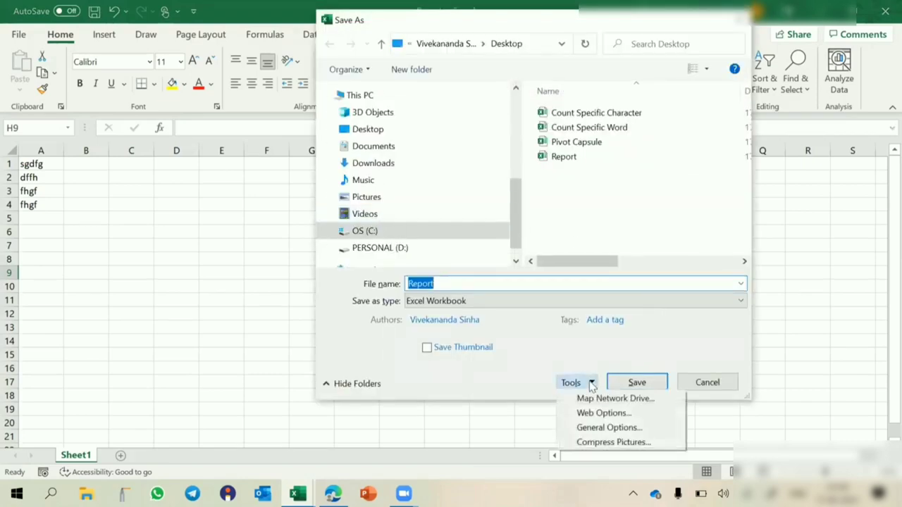
click(606, 428)
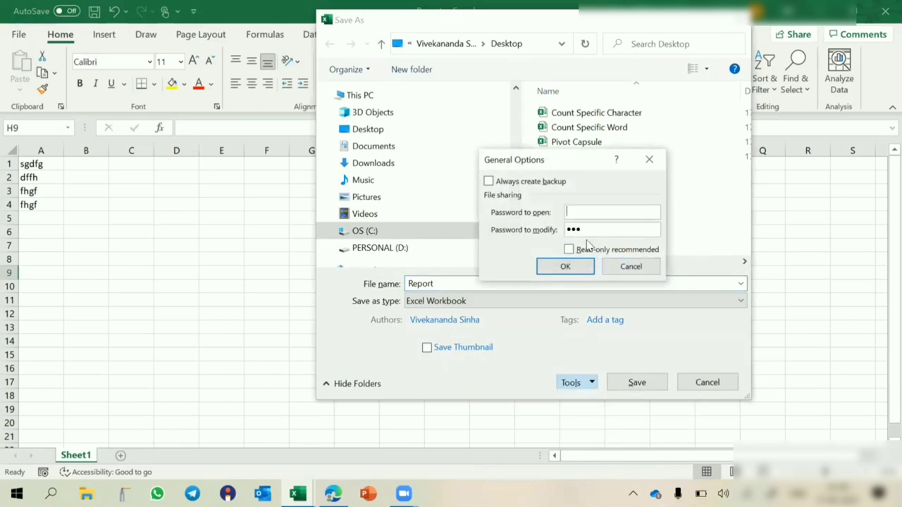
click(625, 268)
click(705, 381)
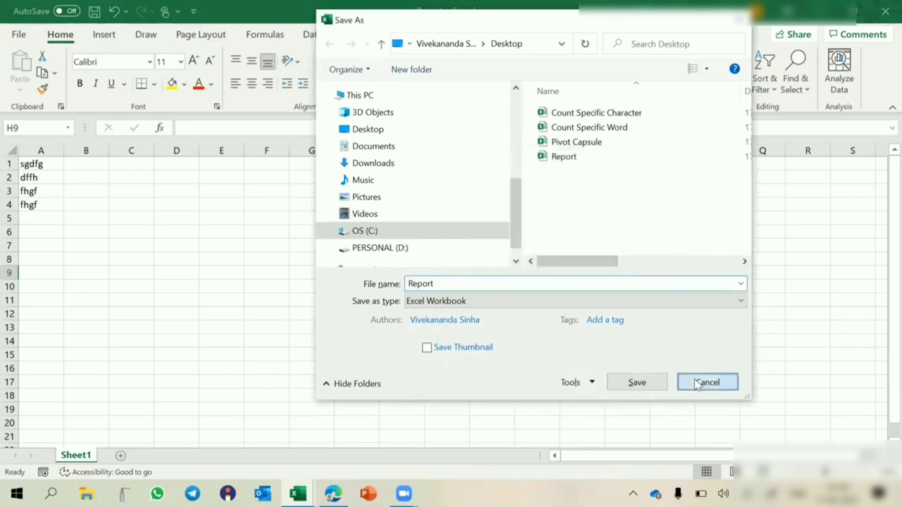
click(478, 283)
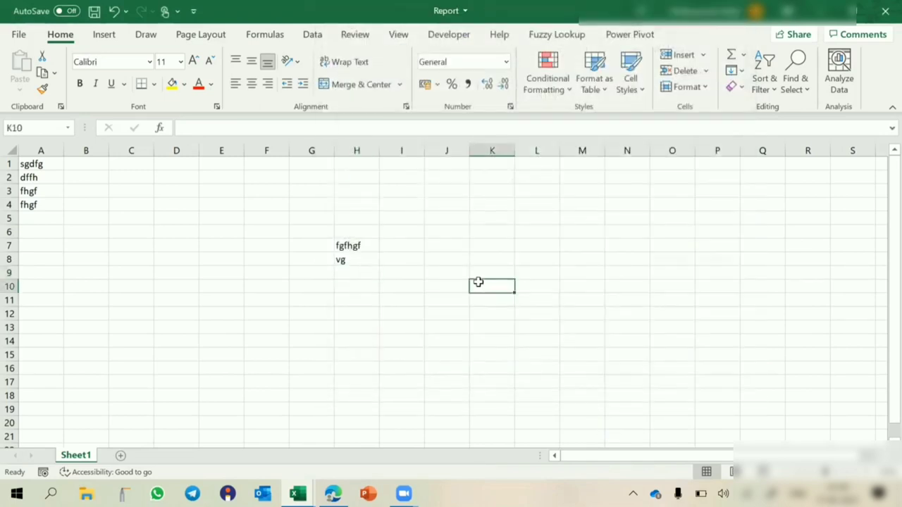
click(885, 10)
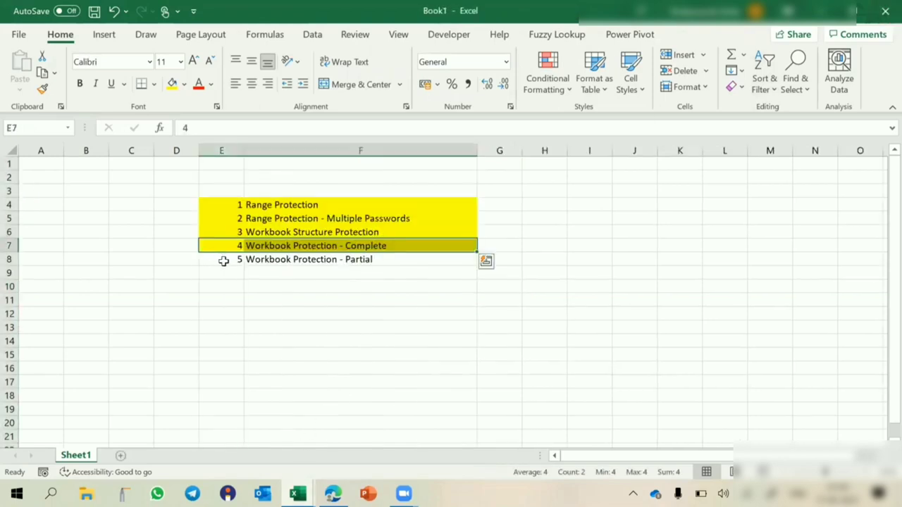
- Fill E8:F8 (Workbook Protection - Partial) yellow, then select the full list E4:F8
drag(223, 259, 289, 259)
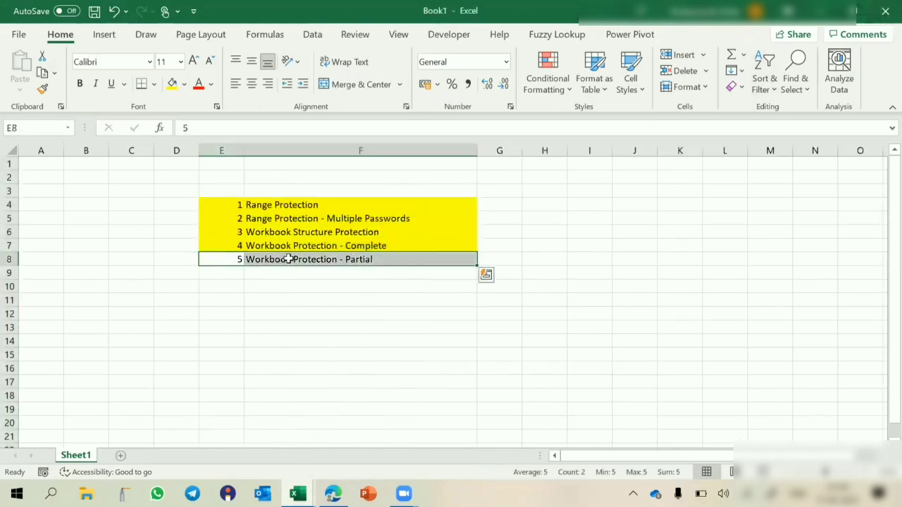
click(172, 84)
drag(210, 205, 380, 256)
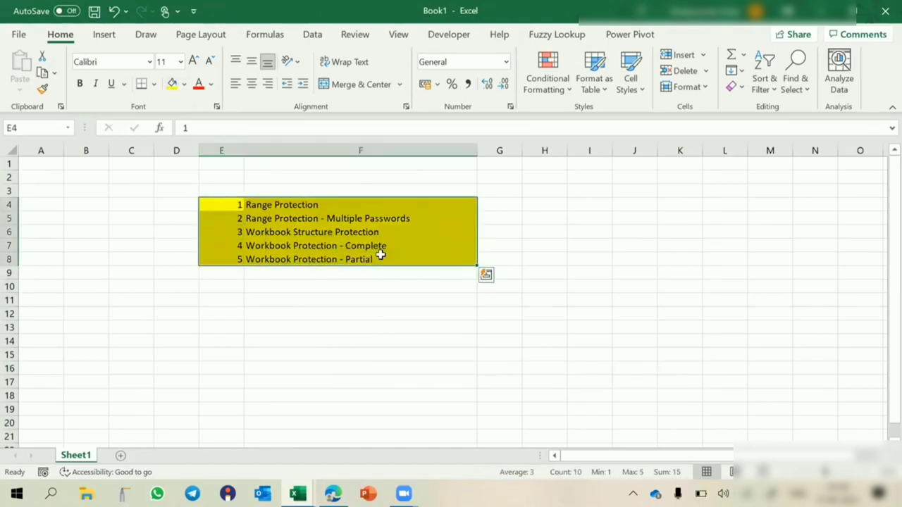